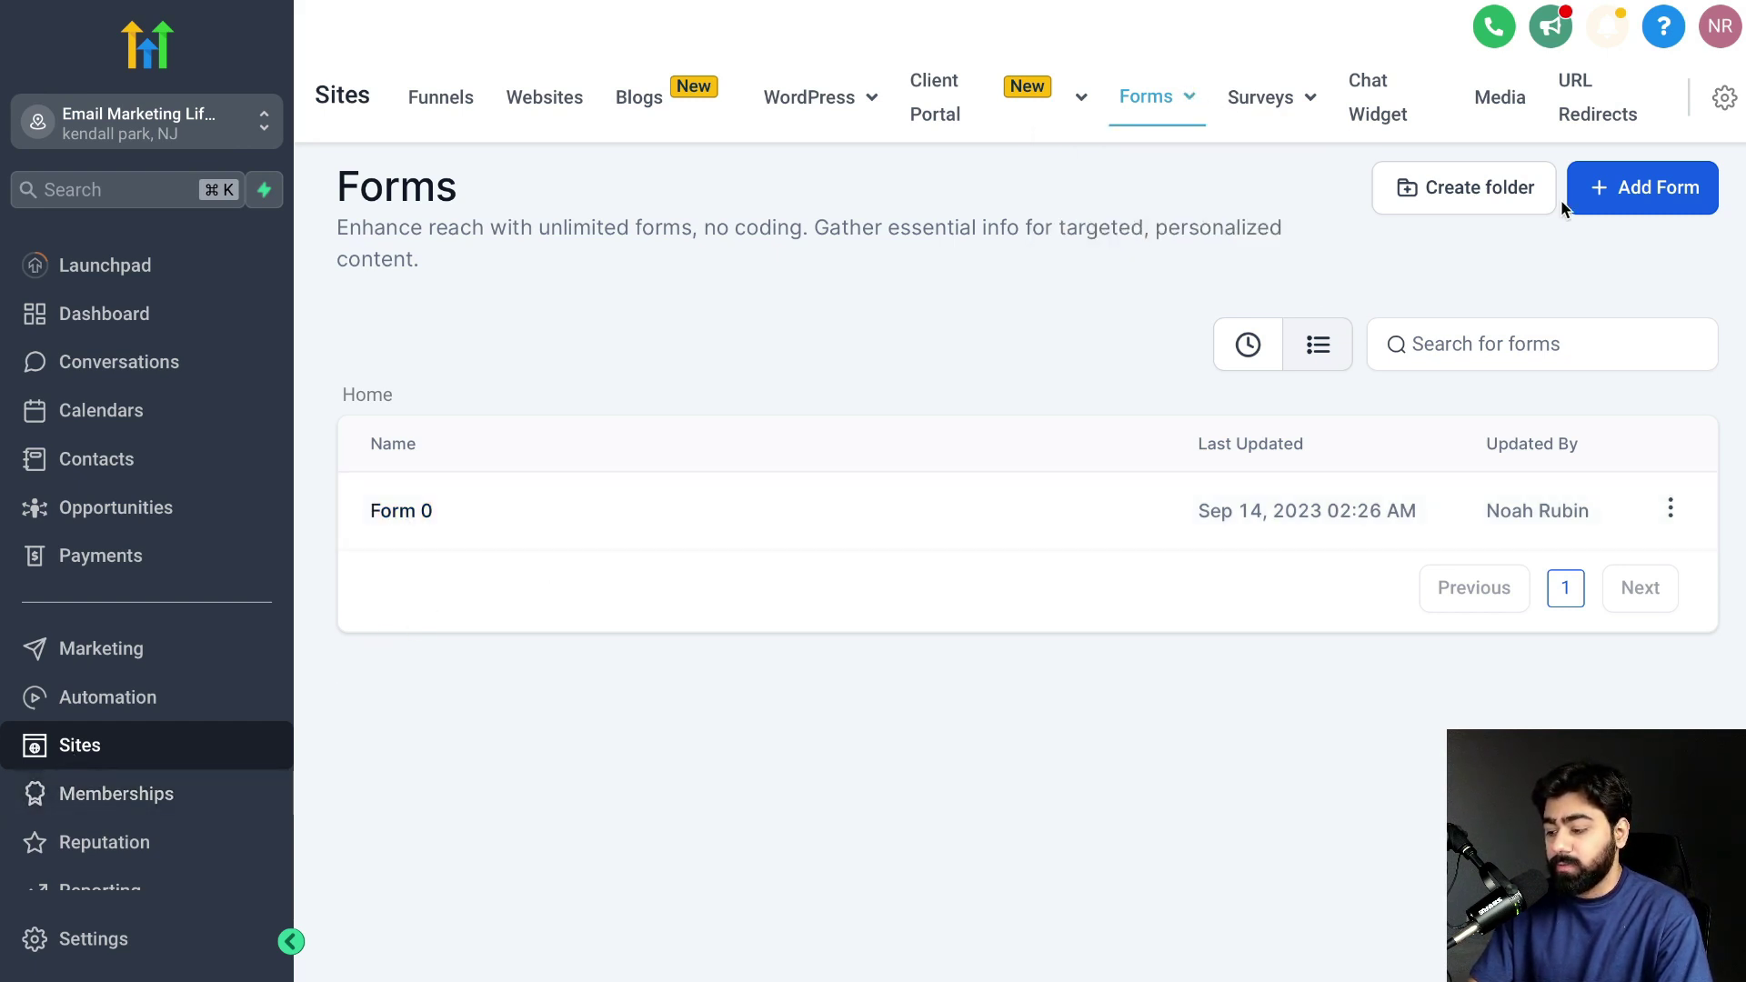
Create a new form from the Generic Registration template
{"action": "left_click", "coordinate": [1633, 200]}
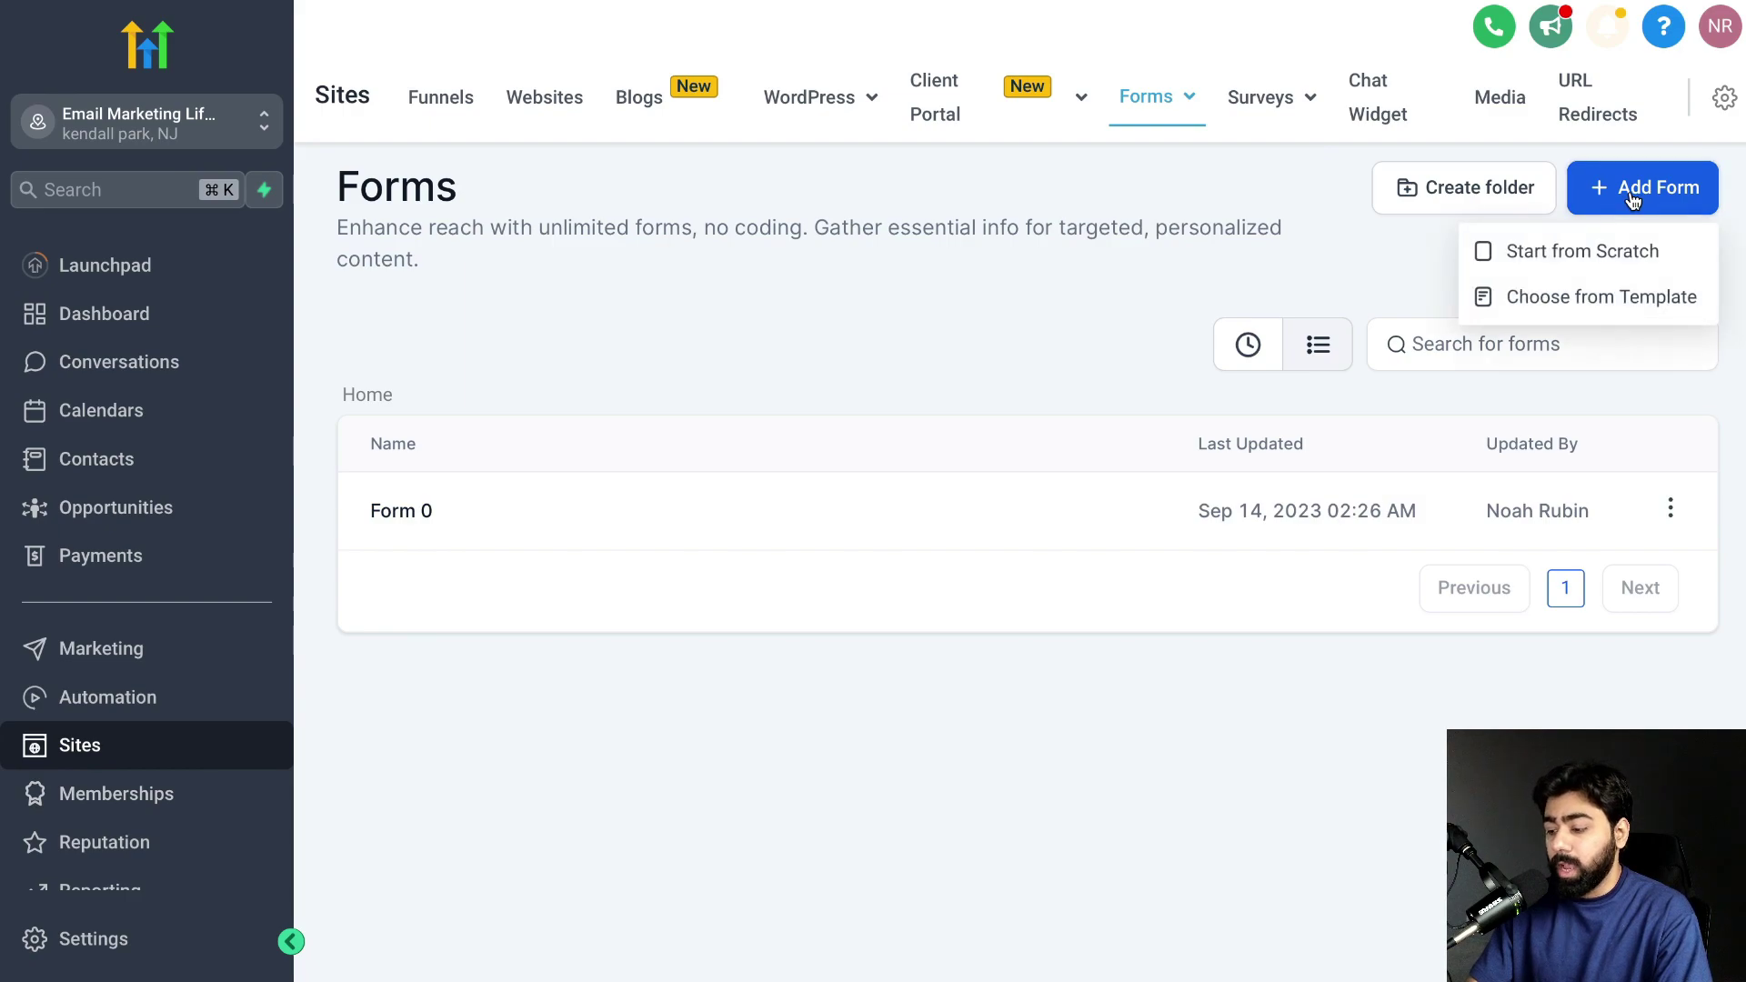
{"action": "left_click", "coordinate": [1570, 300]}
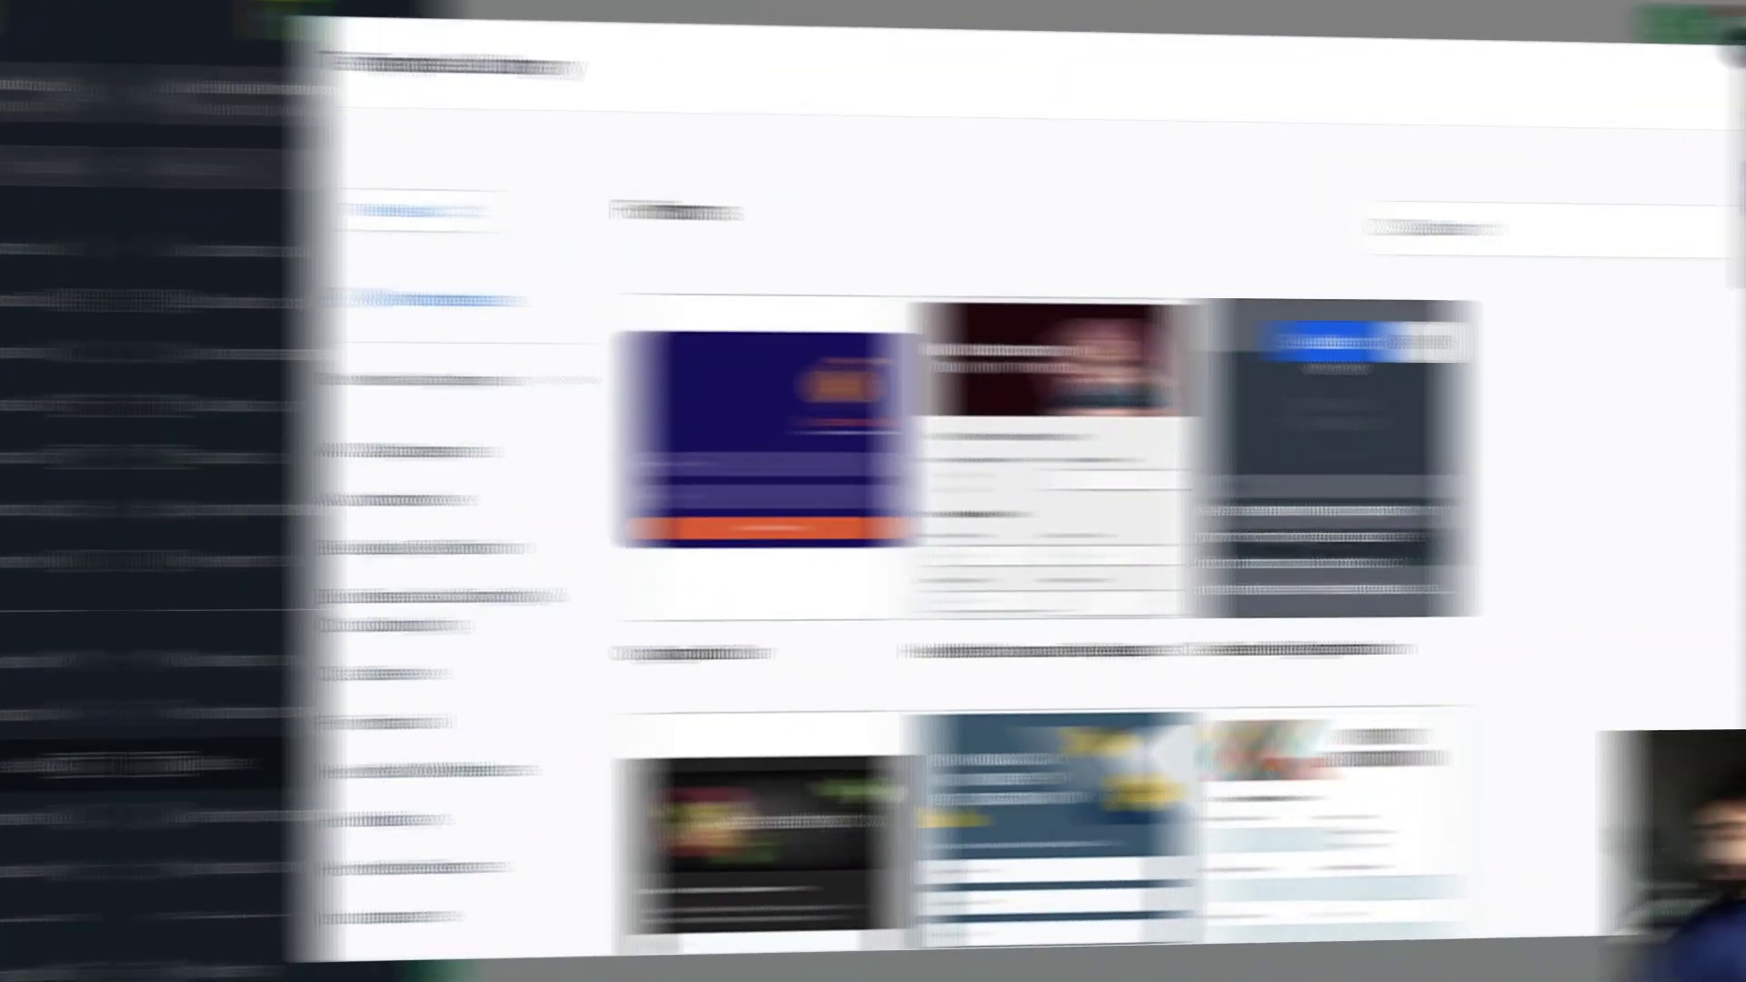
{"action": "left_click", "coordinate": [1150, 359]}
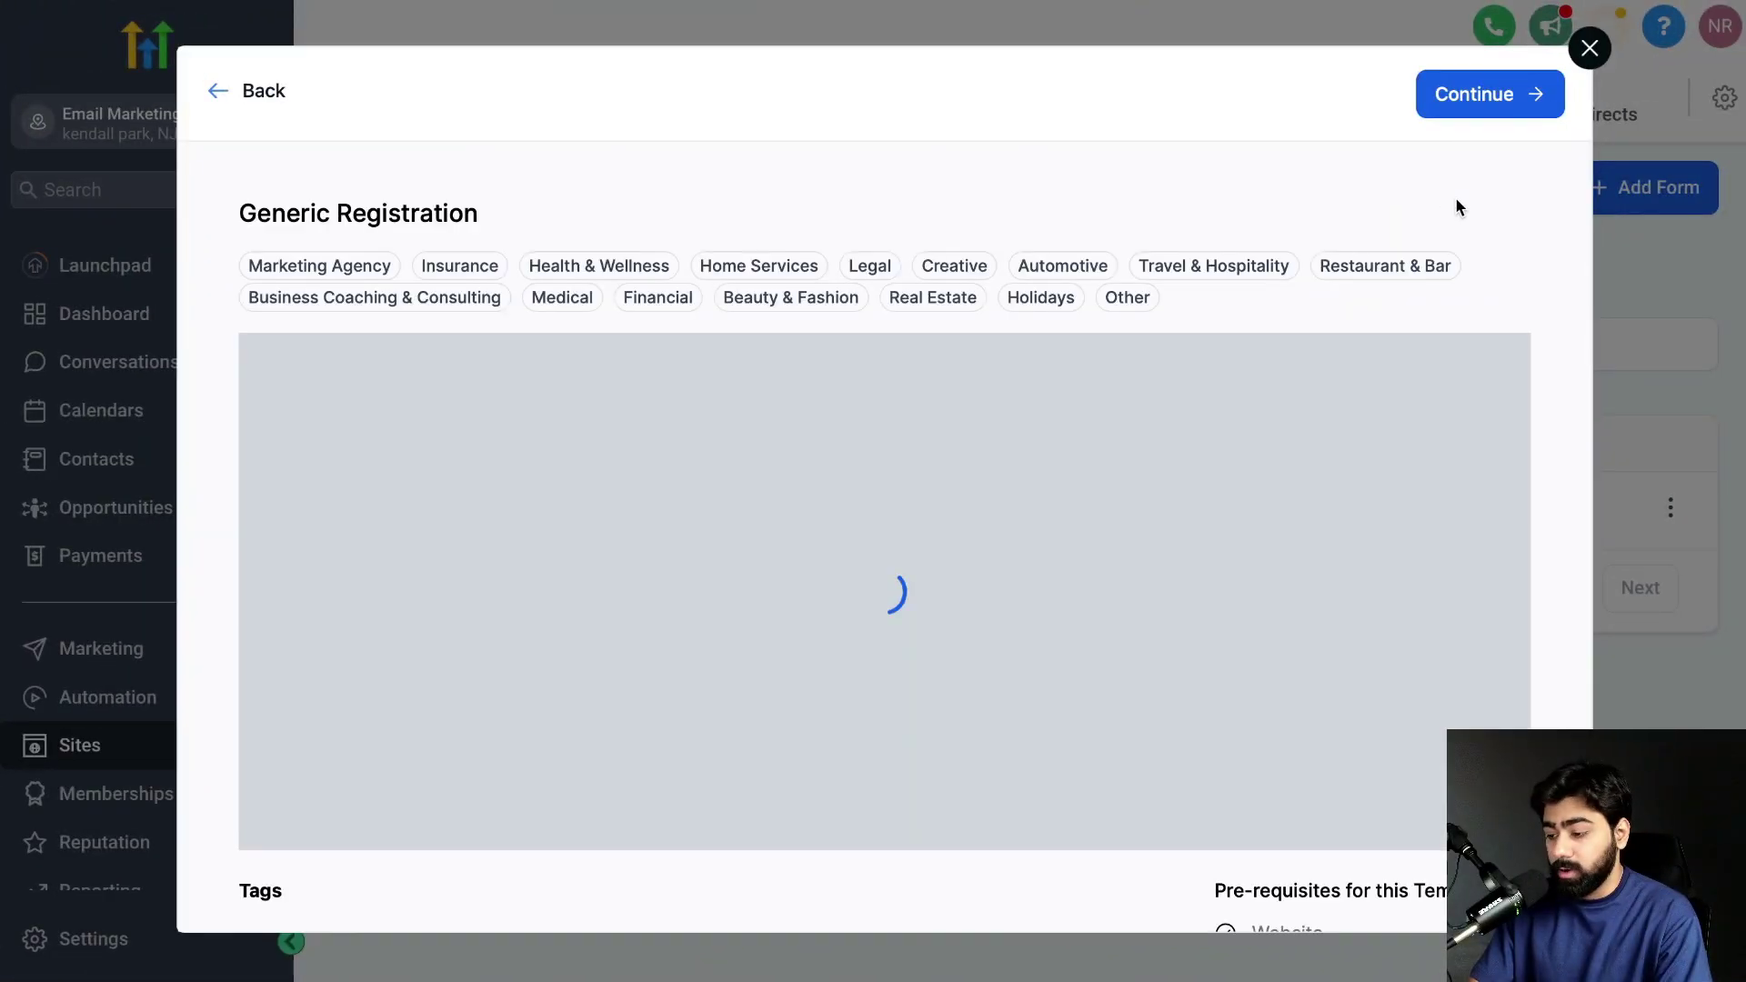
{"action": "left_click", "coordinate": [1461, 105]}
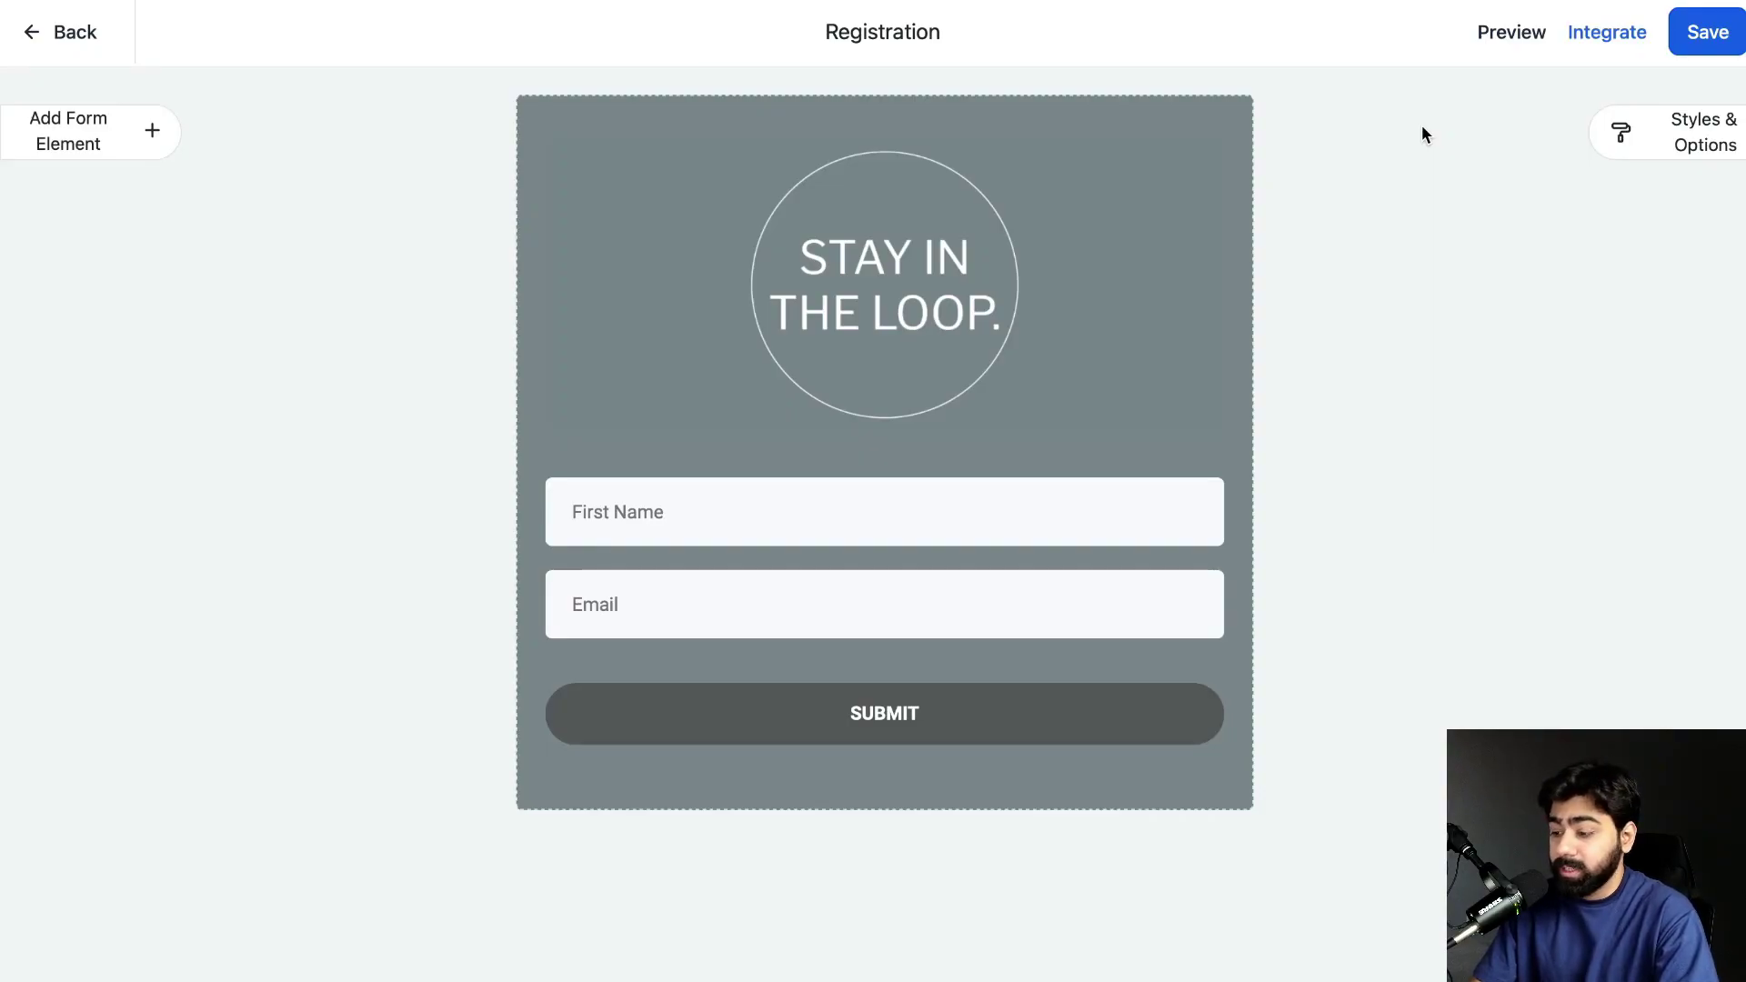
Rename the form from Registration to 'Email Newsletter' and save it
{"action": "left_click", "coordinate": [1655, 128]}
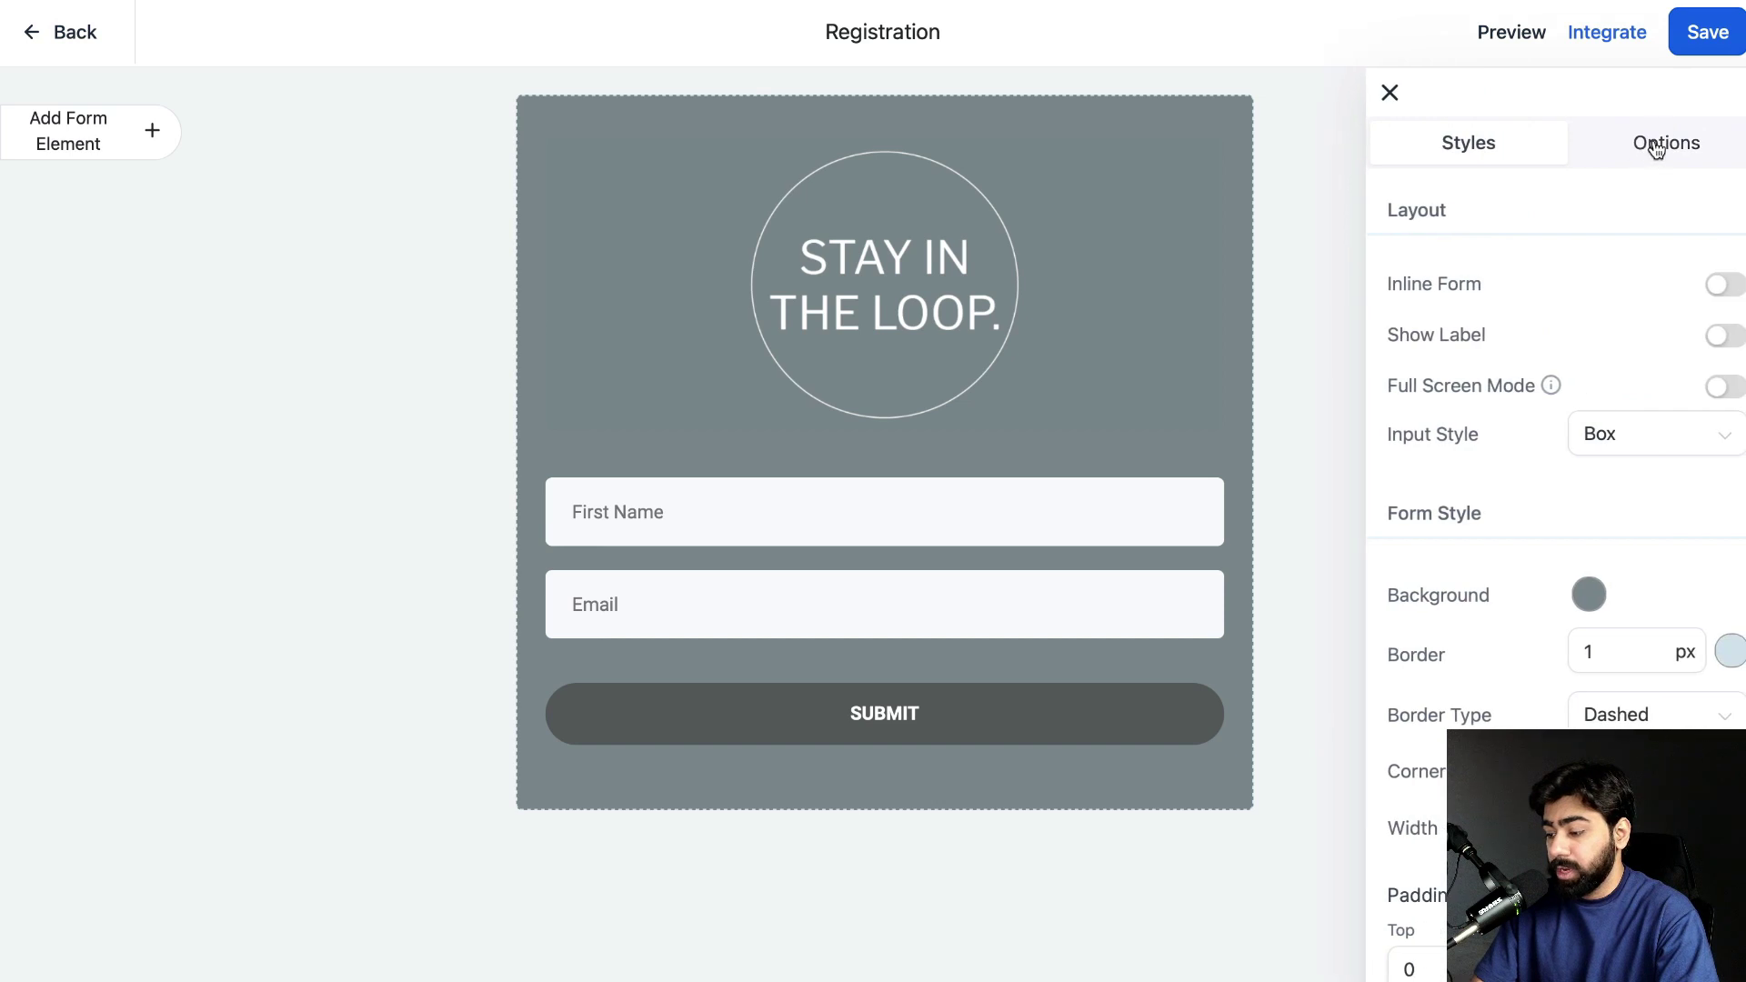
{"action": "left_click", "coordinate": [1654, 146]}
{"action": "left_click", "coordinate": [1467, 277]}
{"action": "double_click", "coordinate": [1467, 277]}
{"action": "type", "text": "E"}
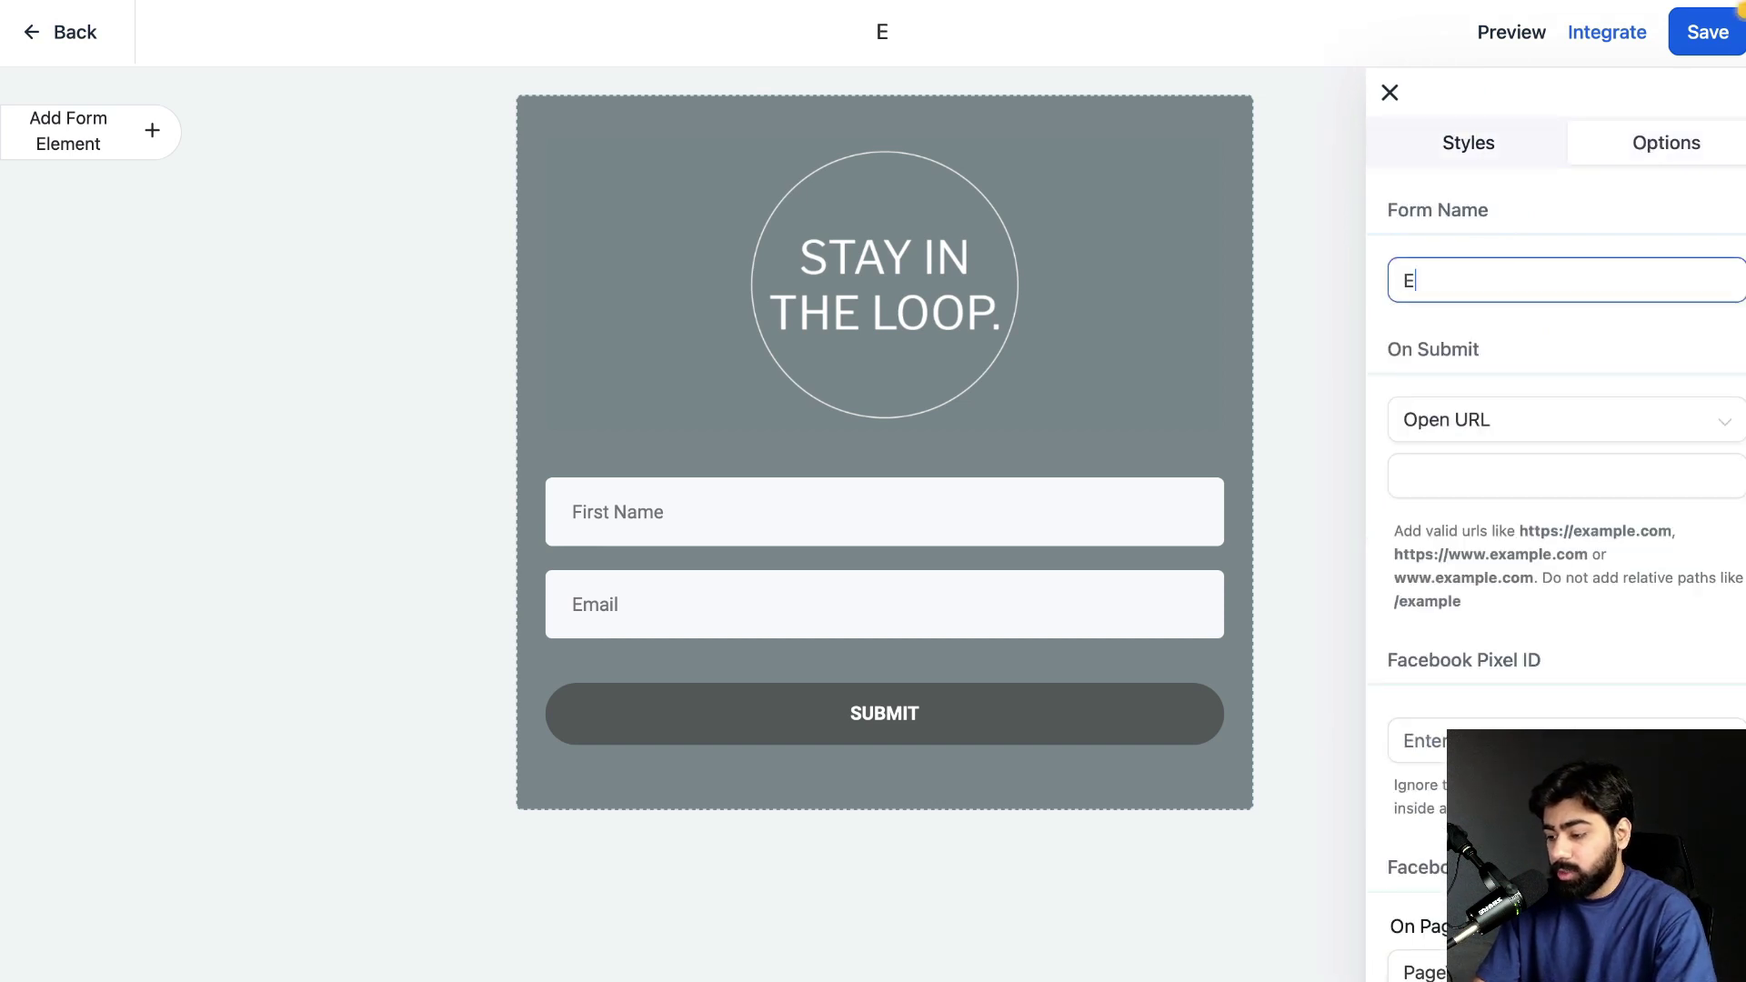
{"action": "type", "text": "mail Newsletter"}
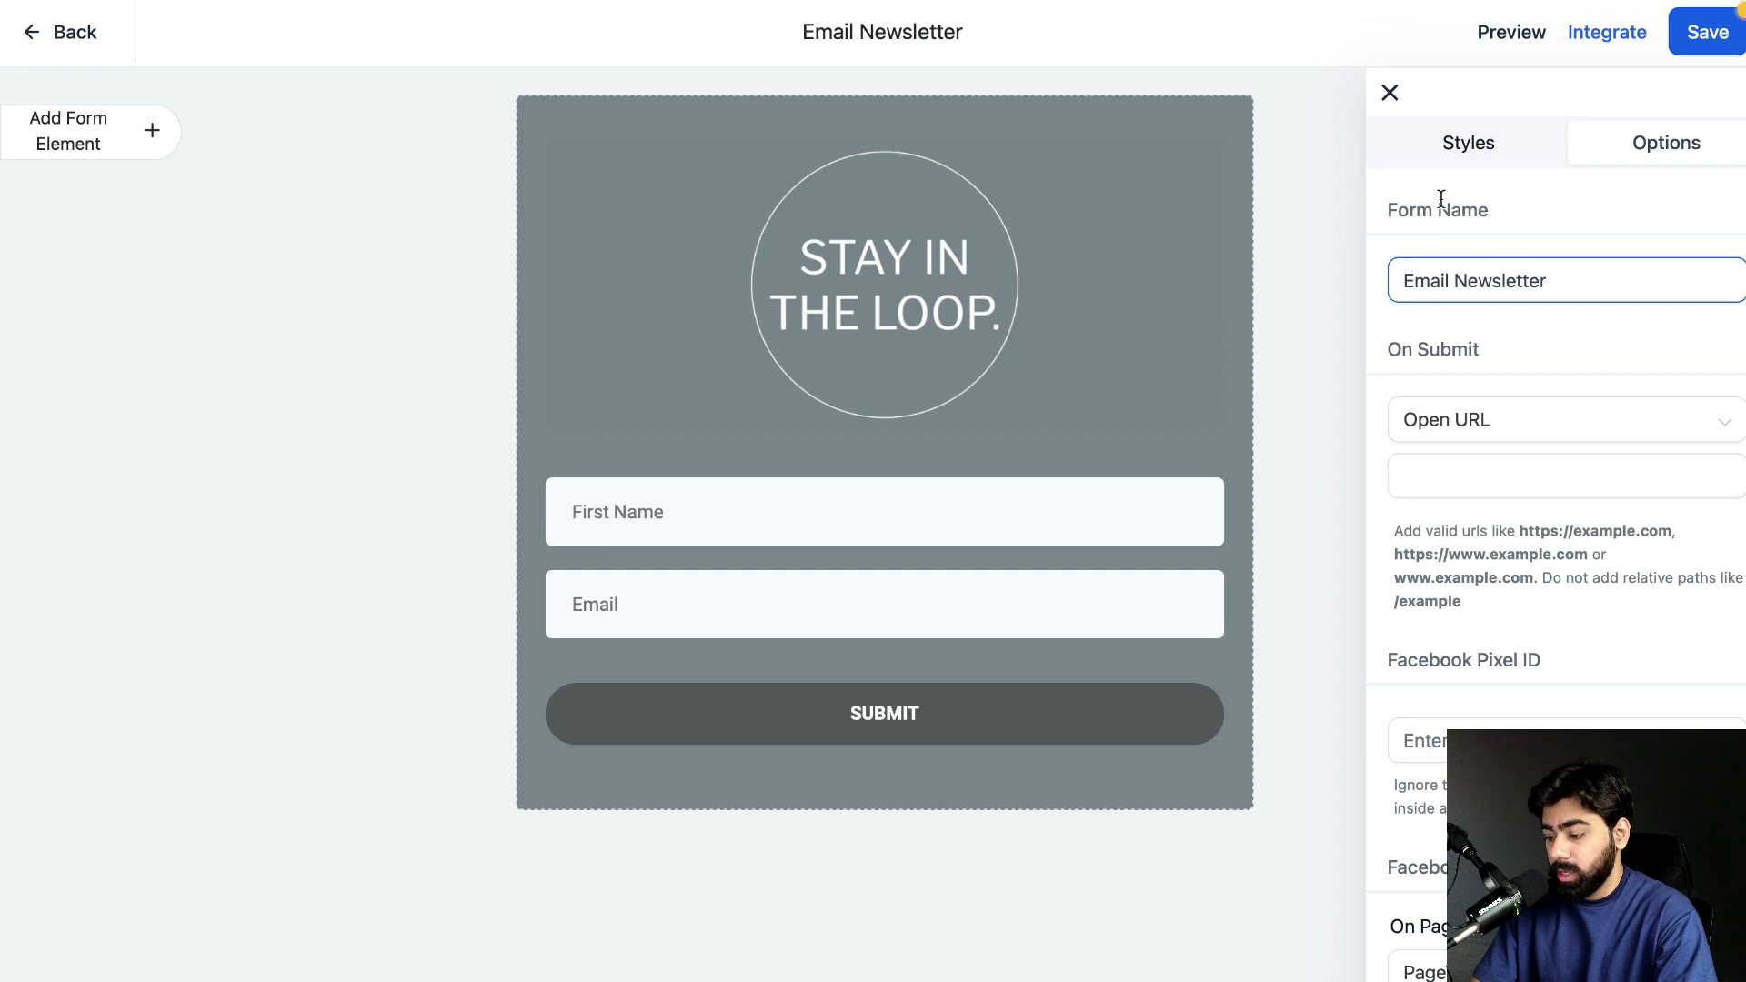
{"action": "scroll", "coordinate": [1446, 200], "scroll_direction": "down", "scroll_amount": 4}
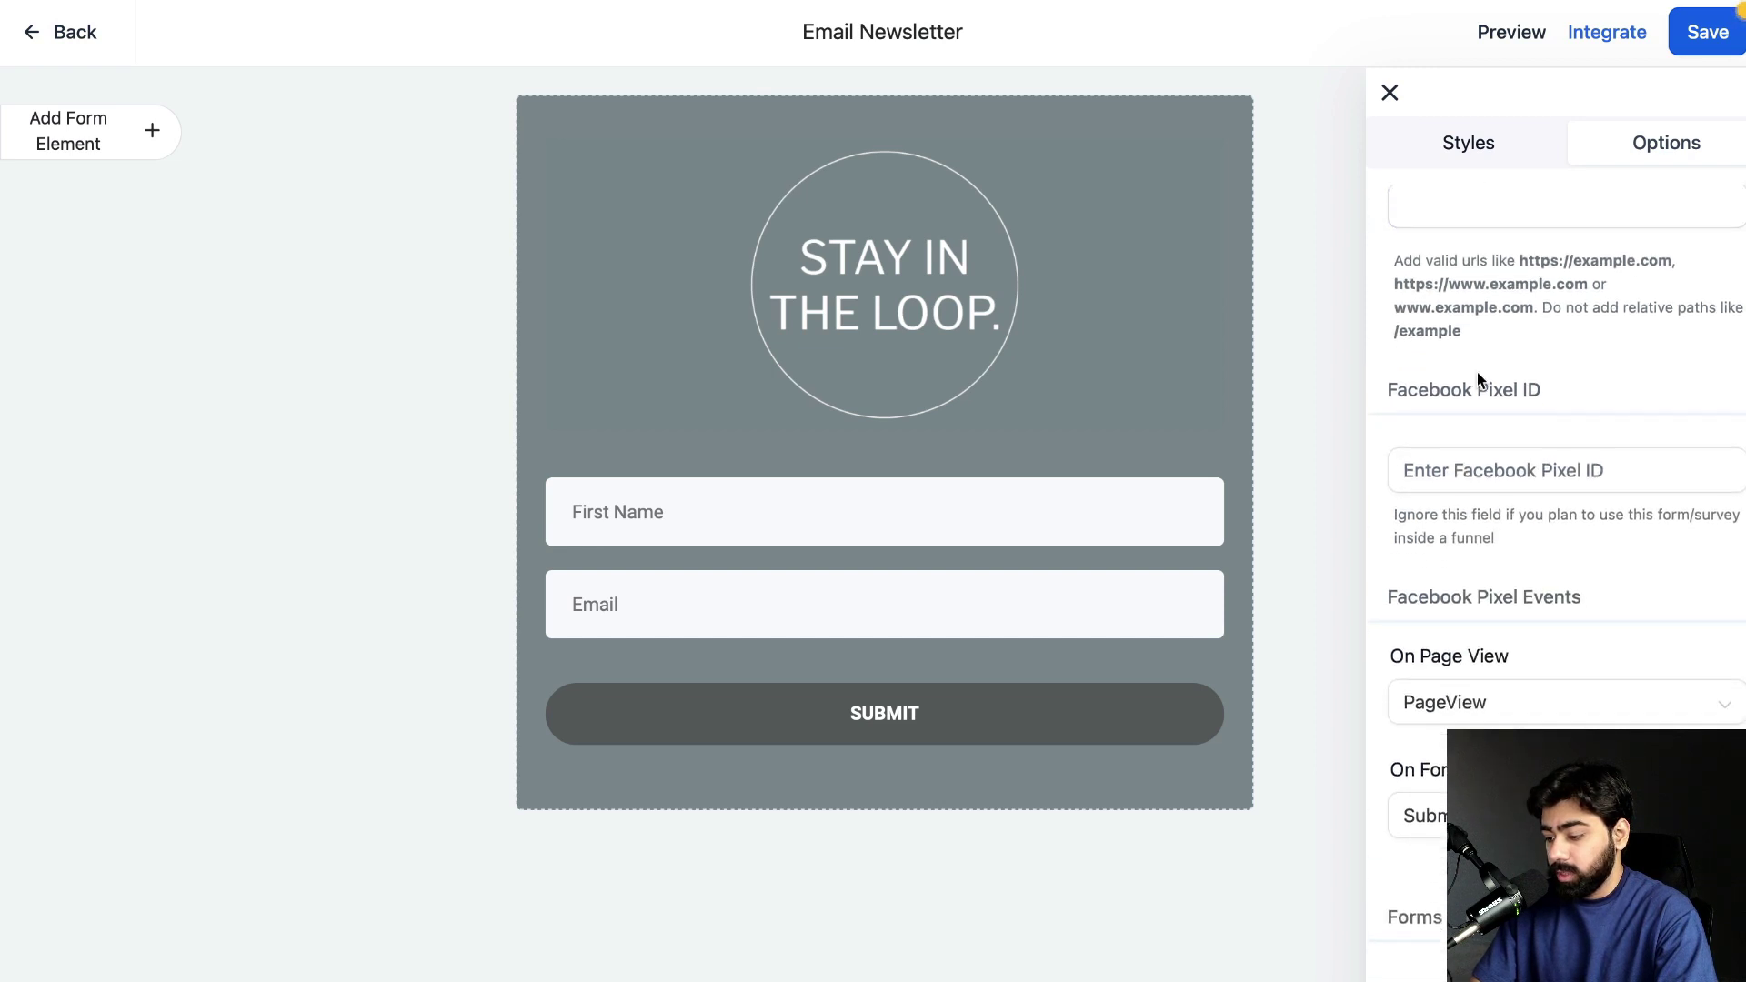
{"action": "left_click", "coordinate": [1388, 95]}
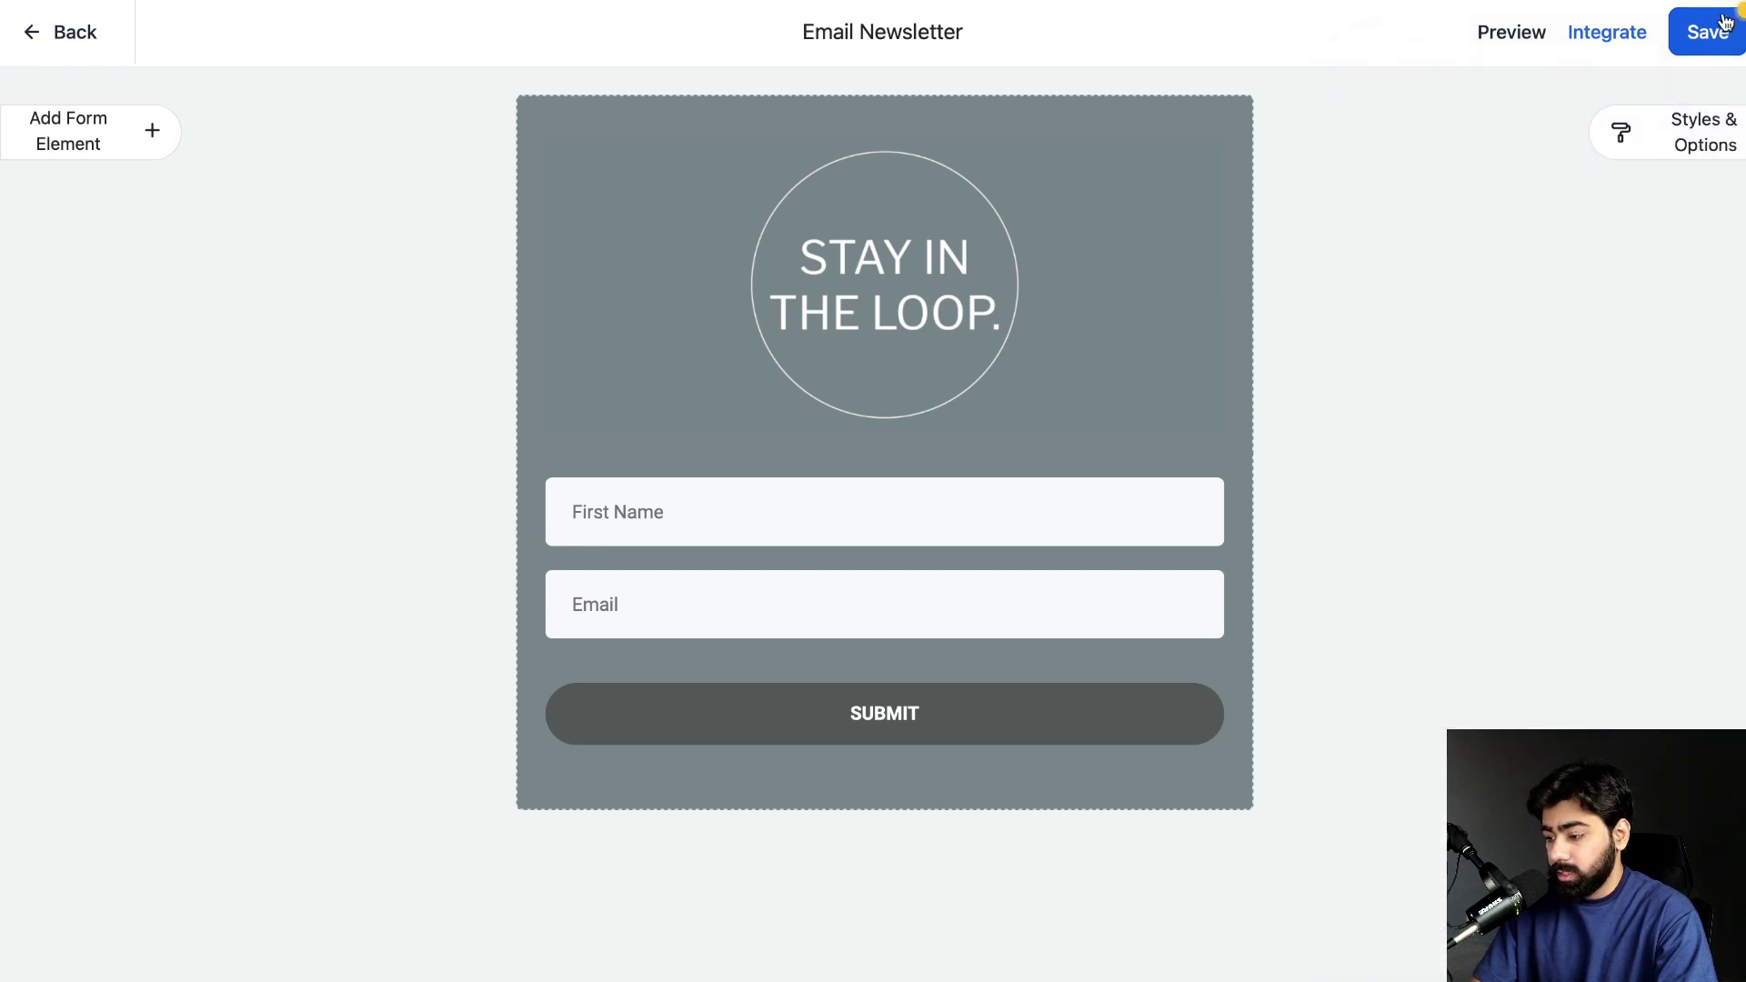
{"action": "left_click", "coordinate": [1718, 23]}
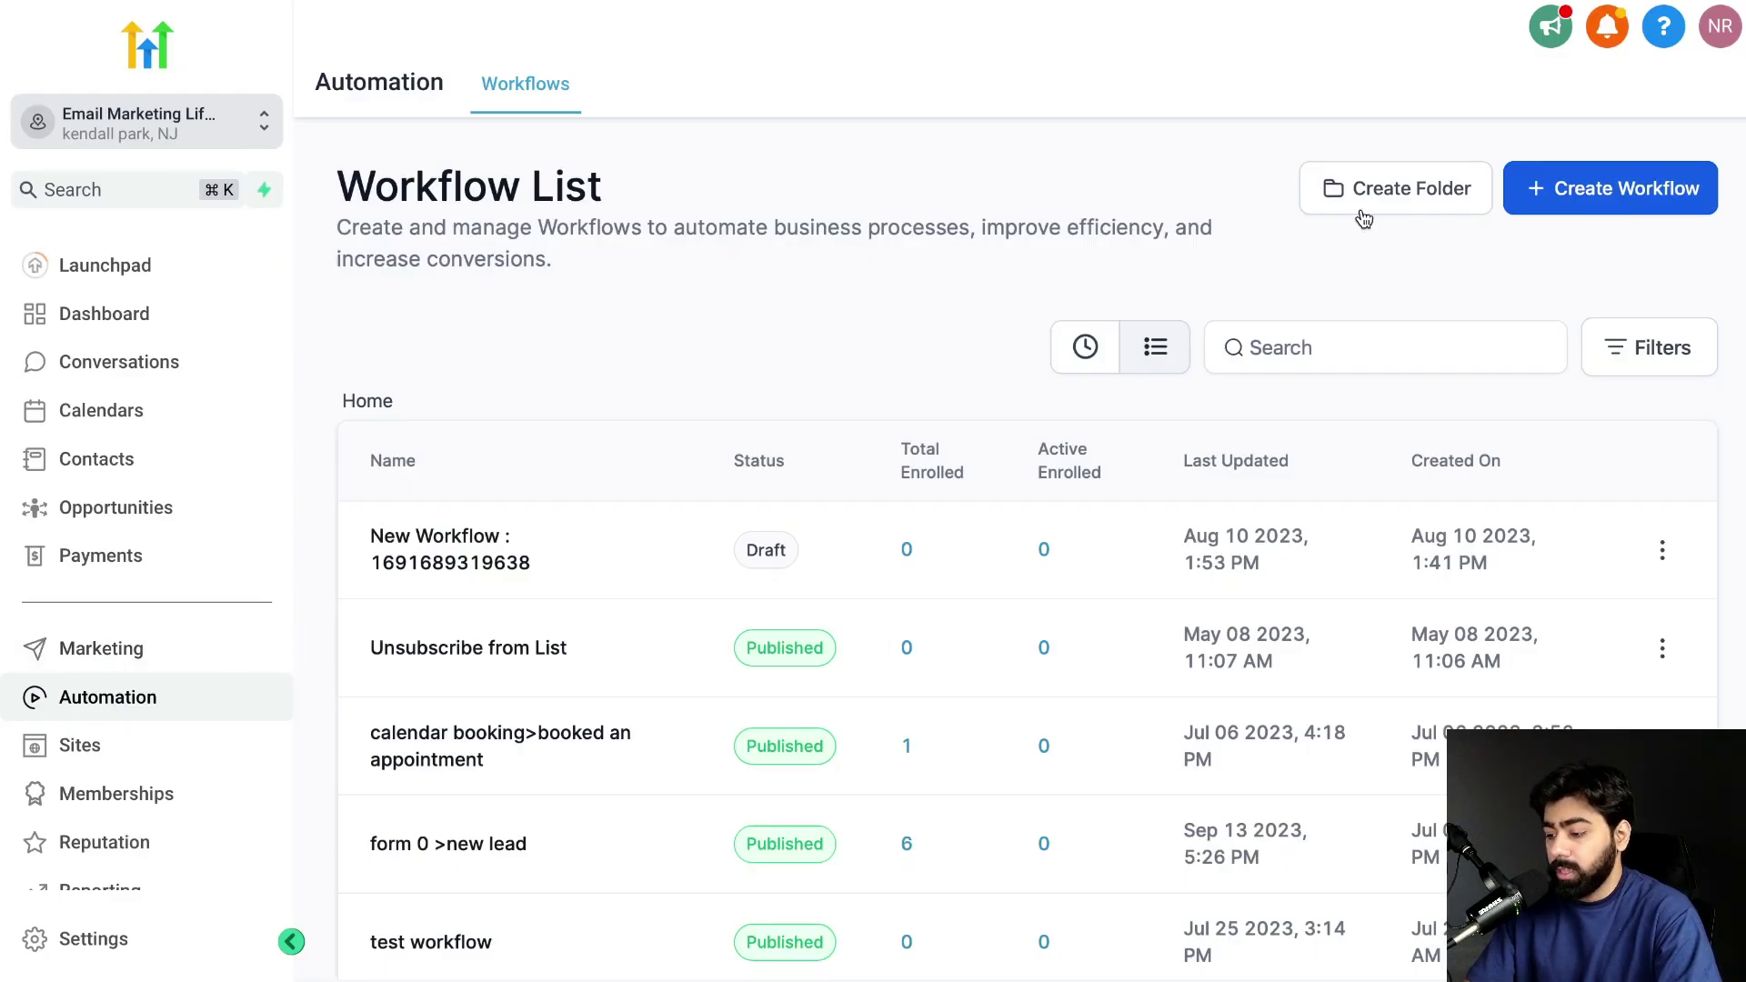
Start a workflow from scratch named 'New Email Subscriber'
{"action": "left_click", "coordinate": [1580, 194]}
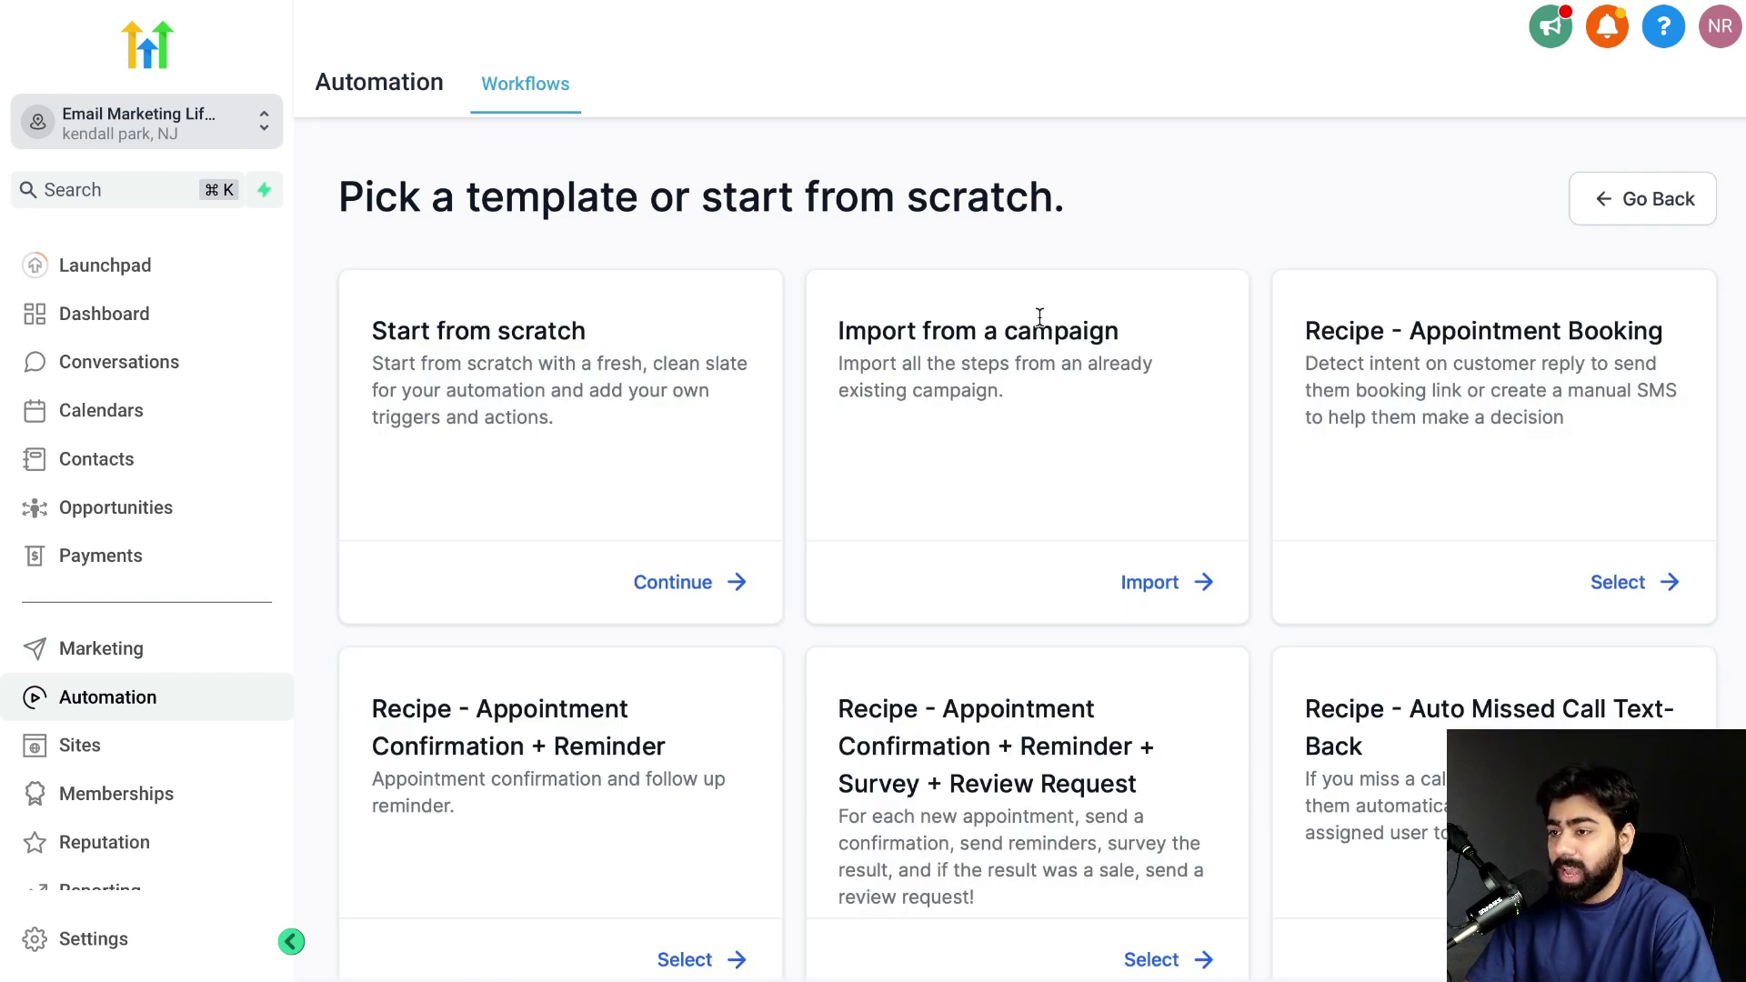
{"action": "left_click", "coordinate": [688, 591]}
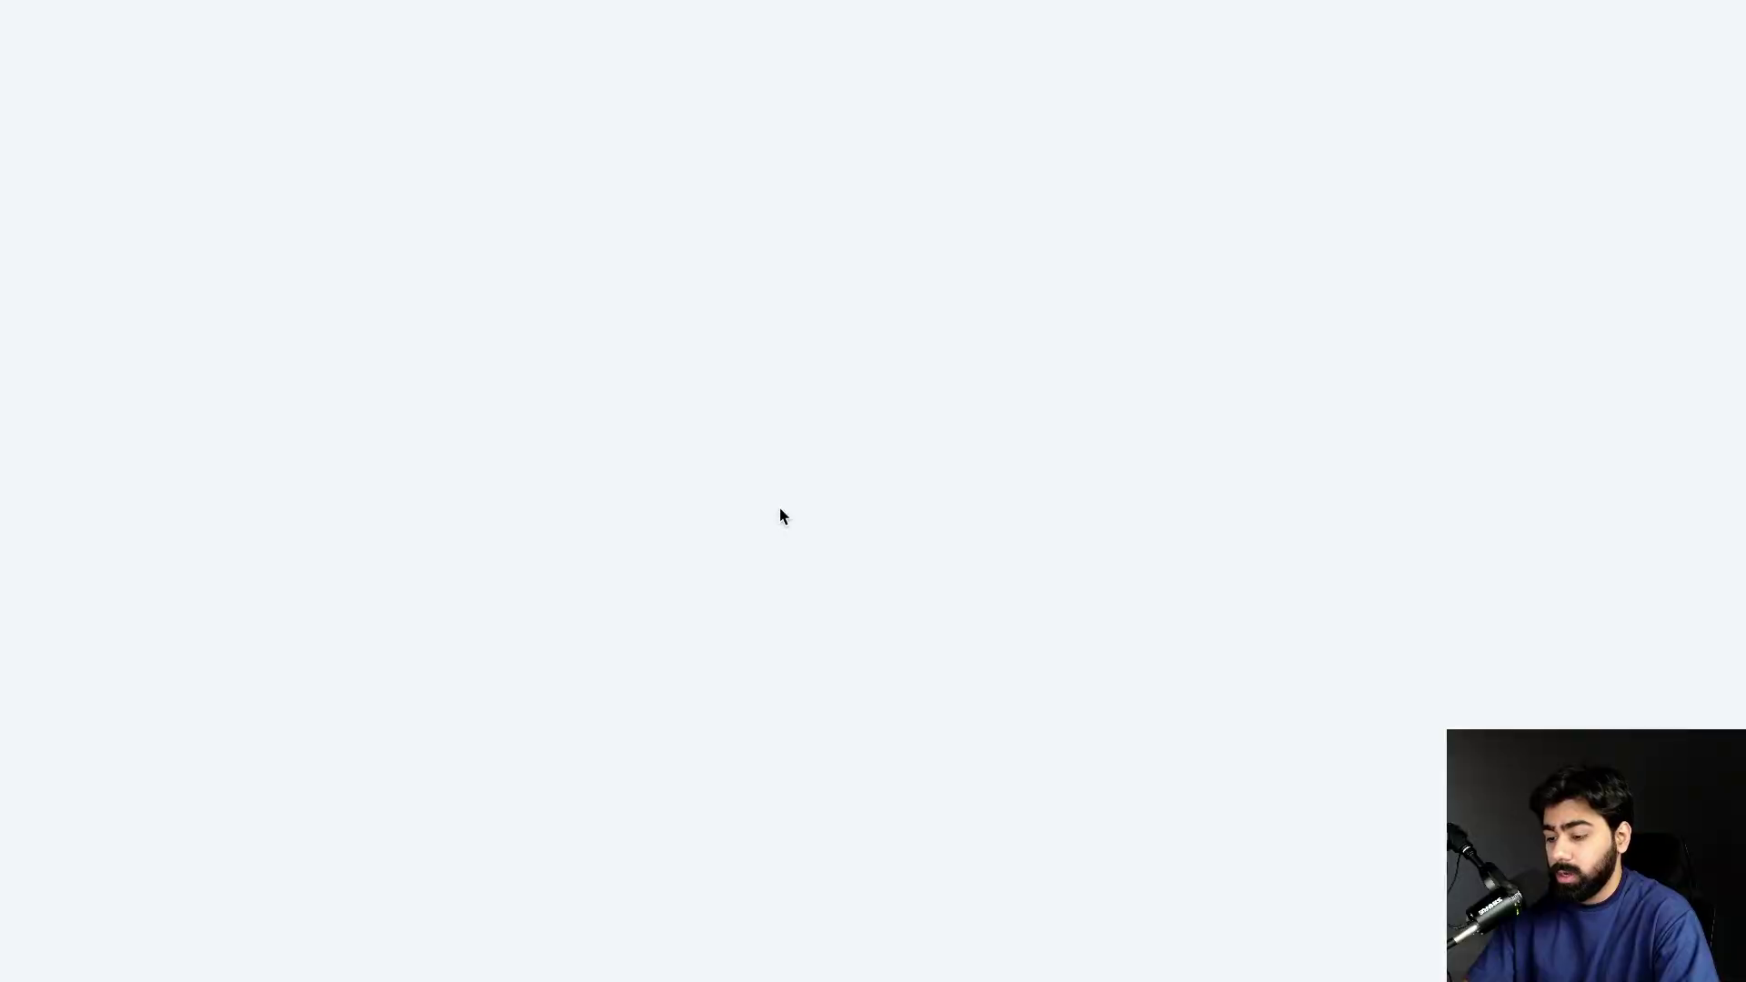
{"action": "type", "text": "New Em"}
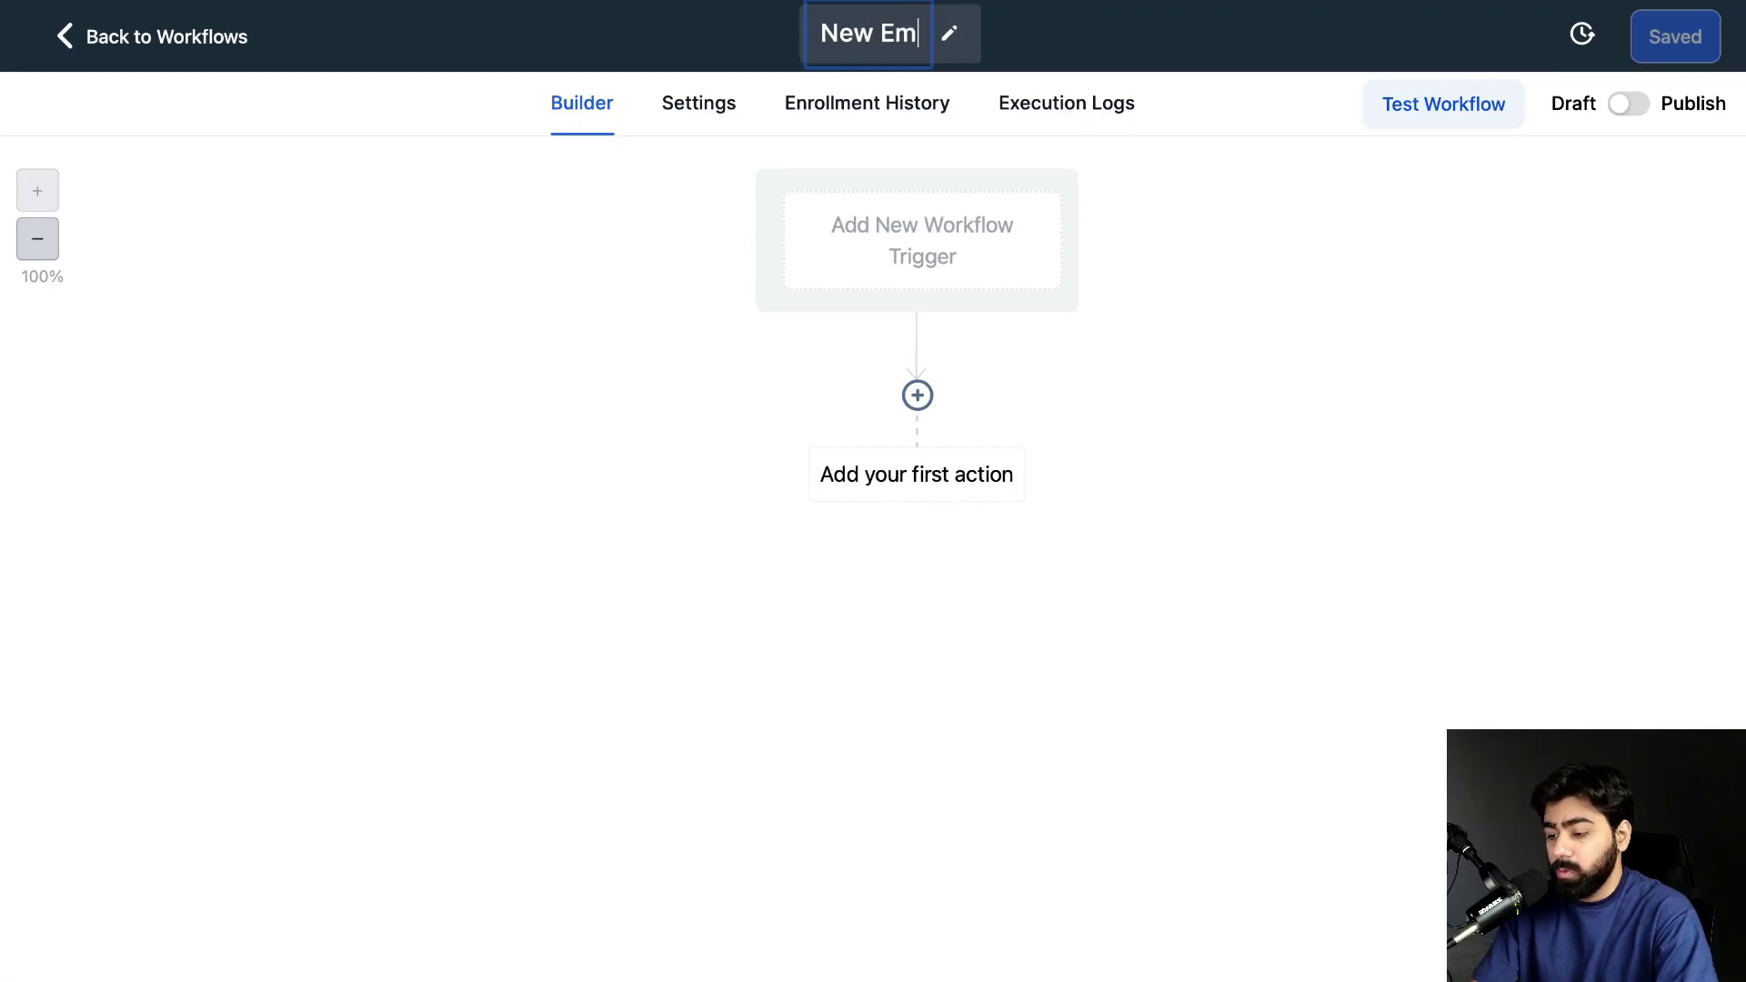
{"action": "type", "text": "ail Subscriber"}
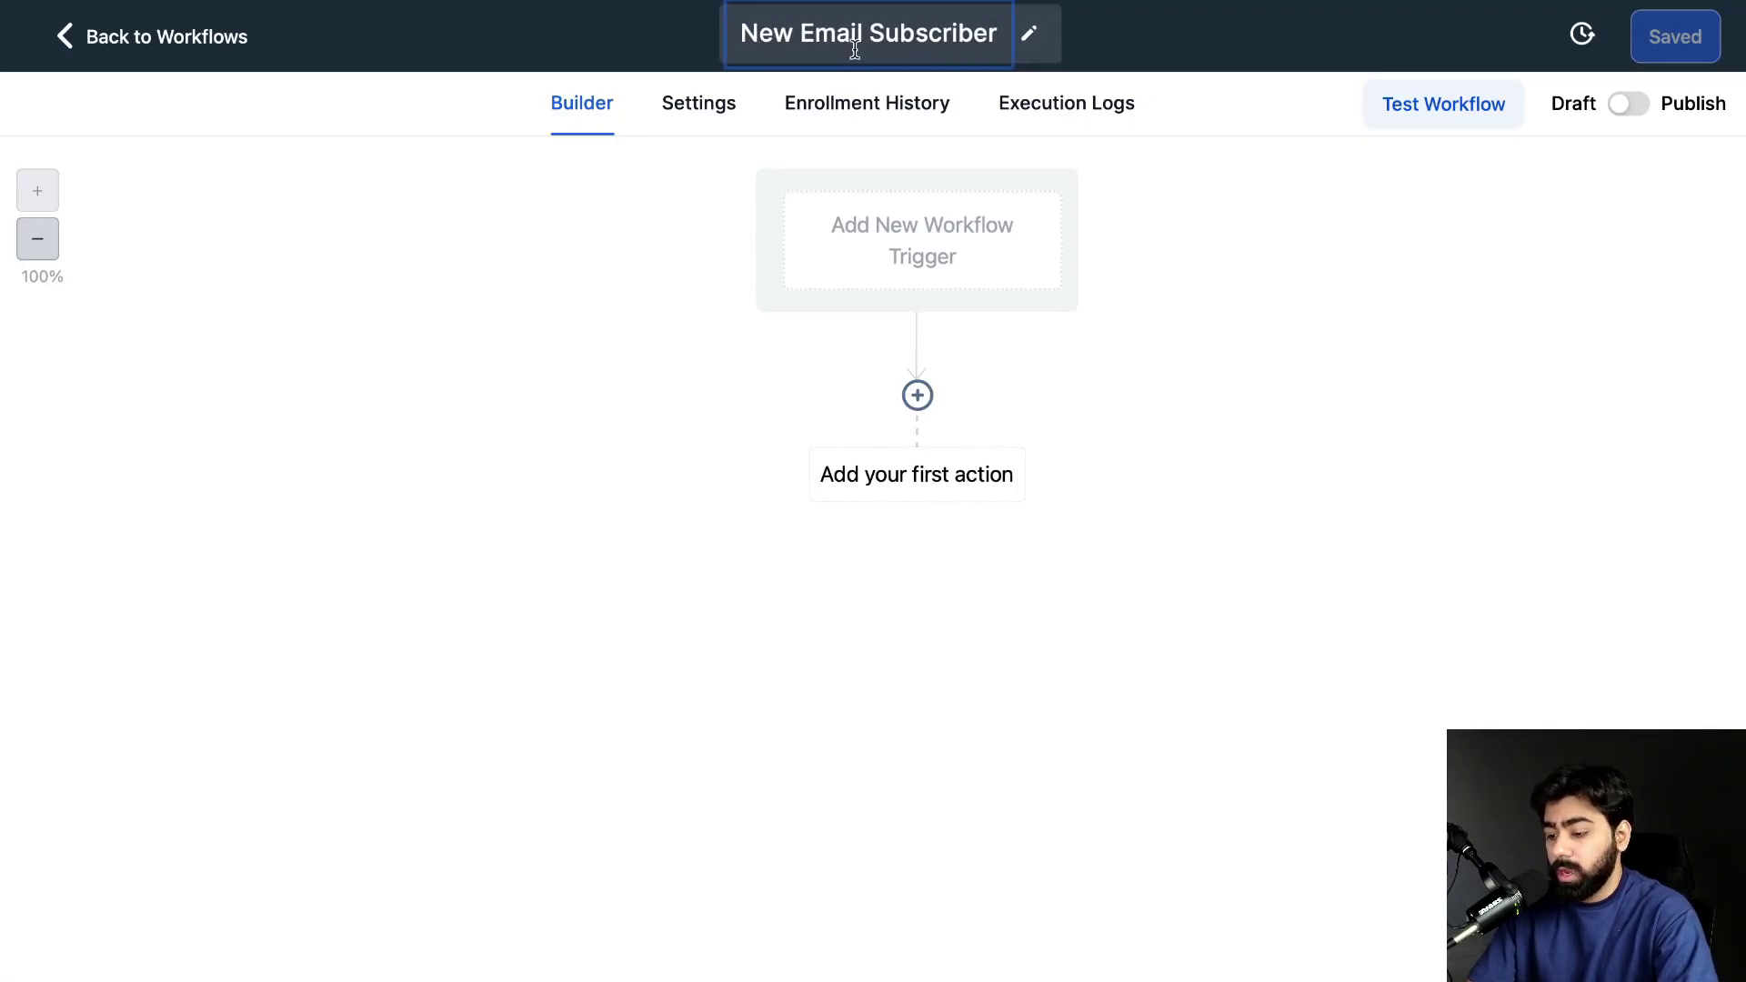
Add a Form Submitted trigger filtered to the Email Newsletter form
{"action": "left_click", "coordinate": [941, 241]}
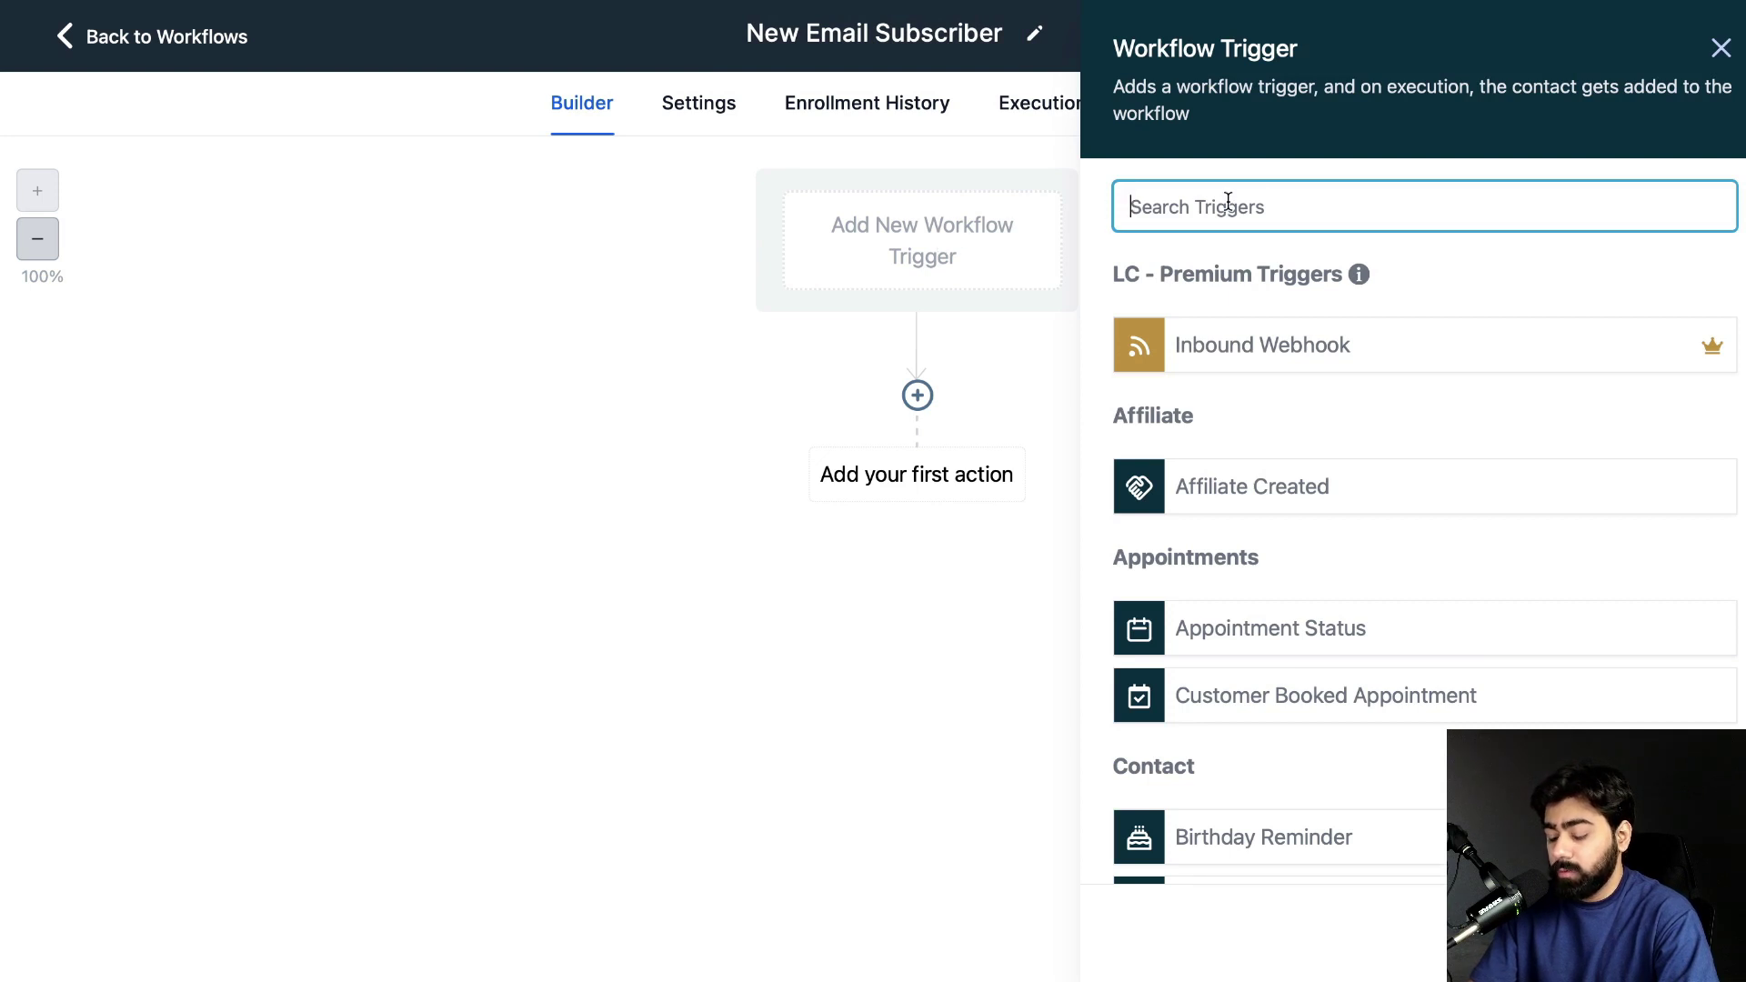
{"action": "type", "text": "form"}
{"action": "left_click", "coordinate": [1250, 344]}
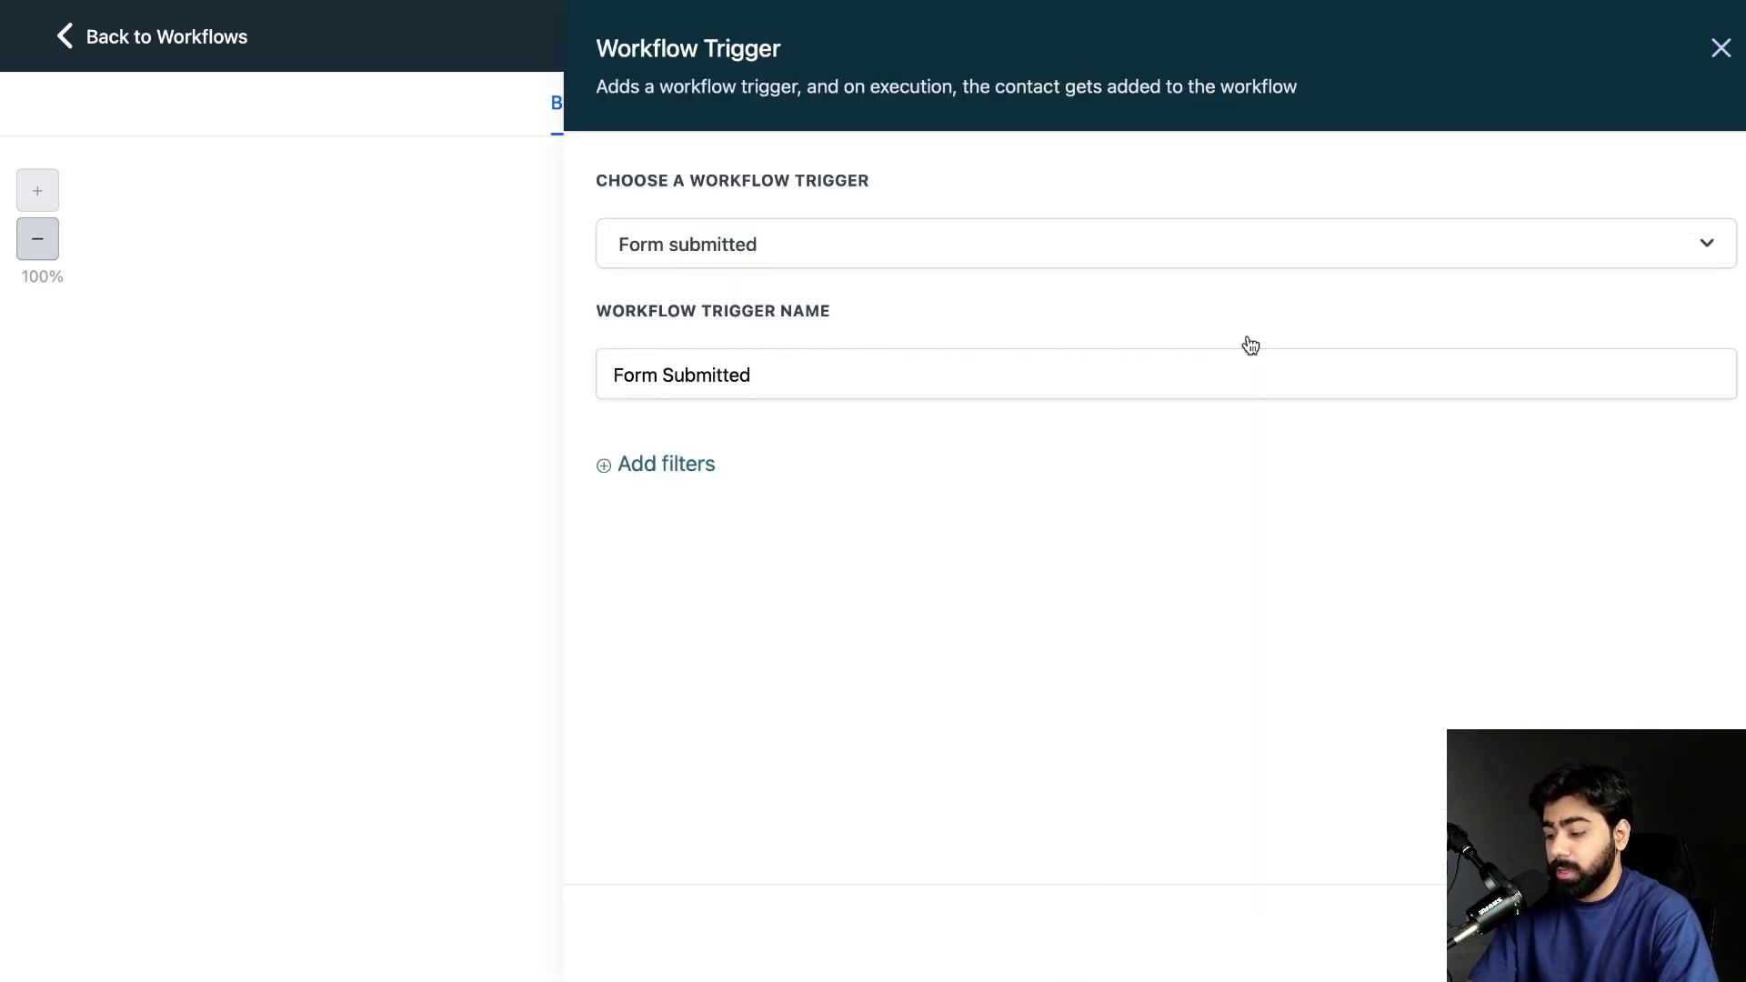
{"action": "left_click", "coordinate": [709, 462]}
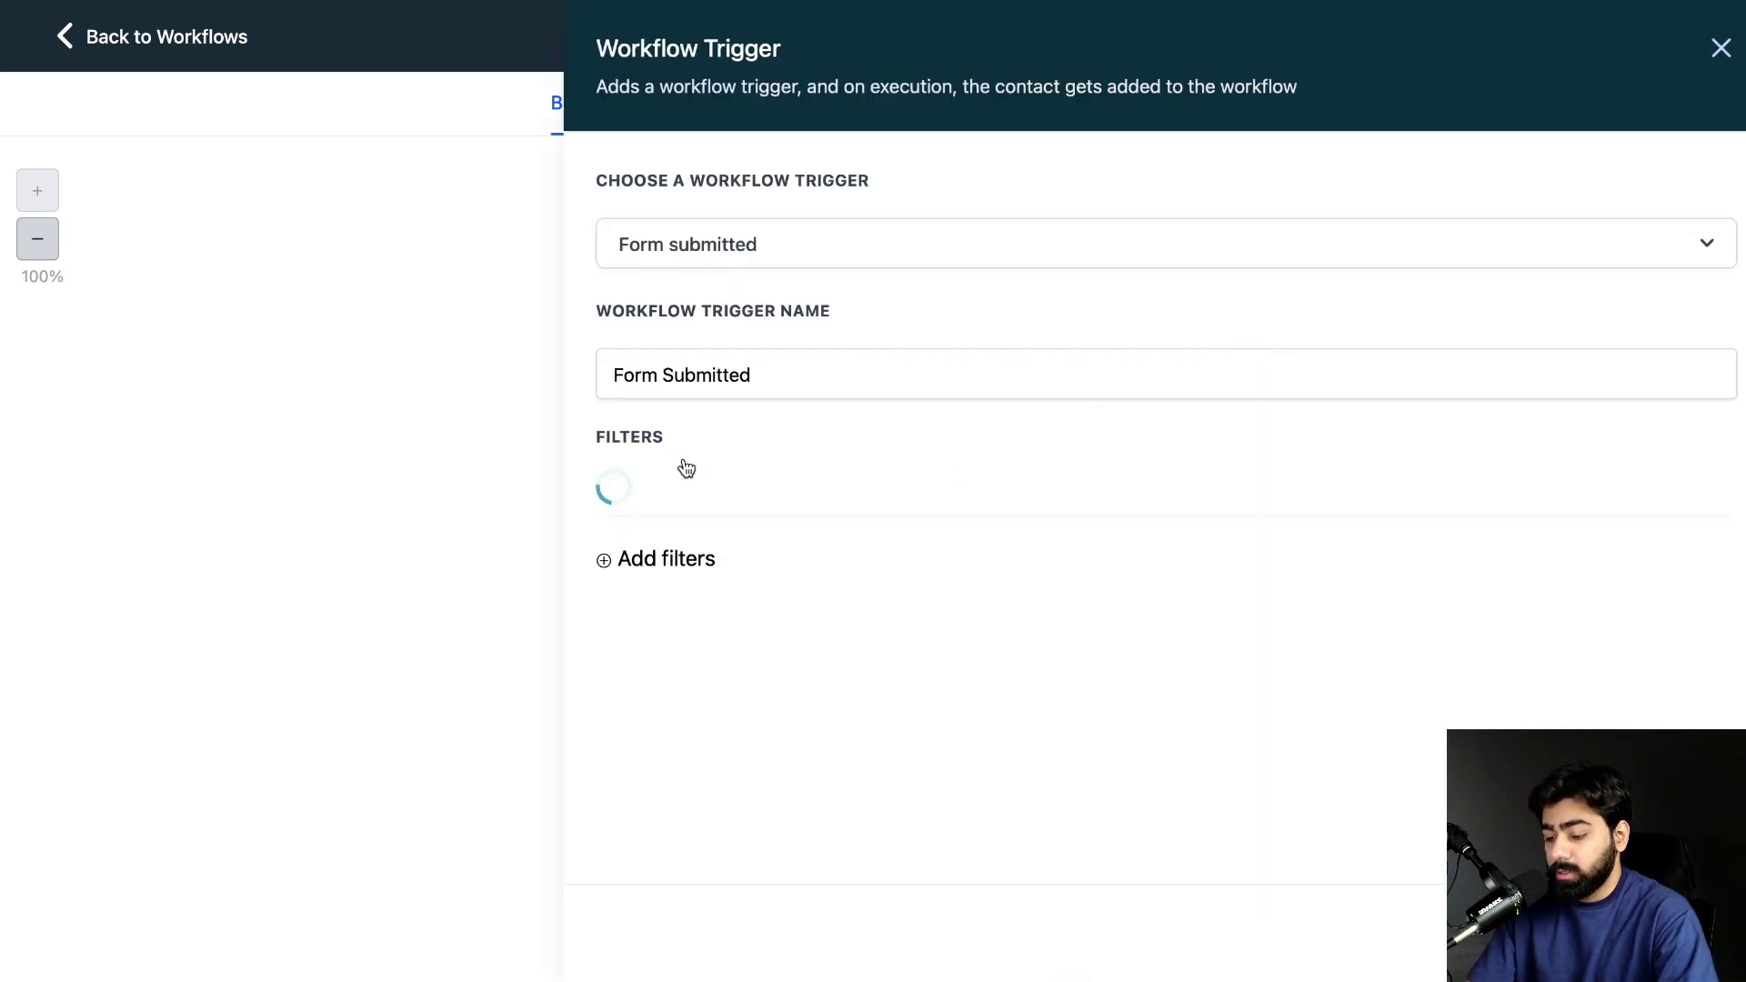
{"action": "left_click", "coordinate": [691, 498]}
{"action": "left_click", "coordinate": [710, 677]}
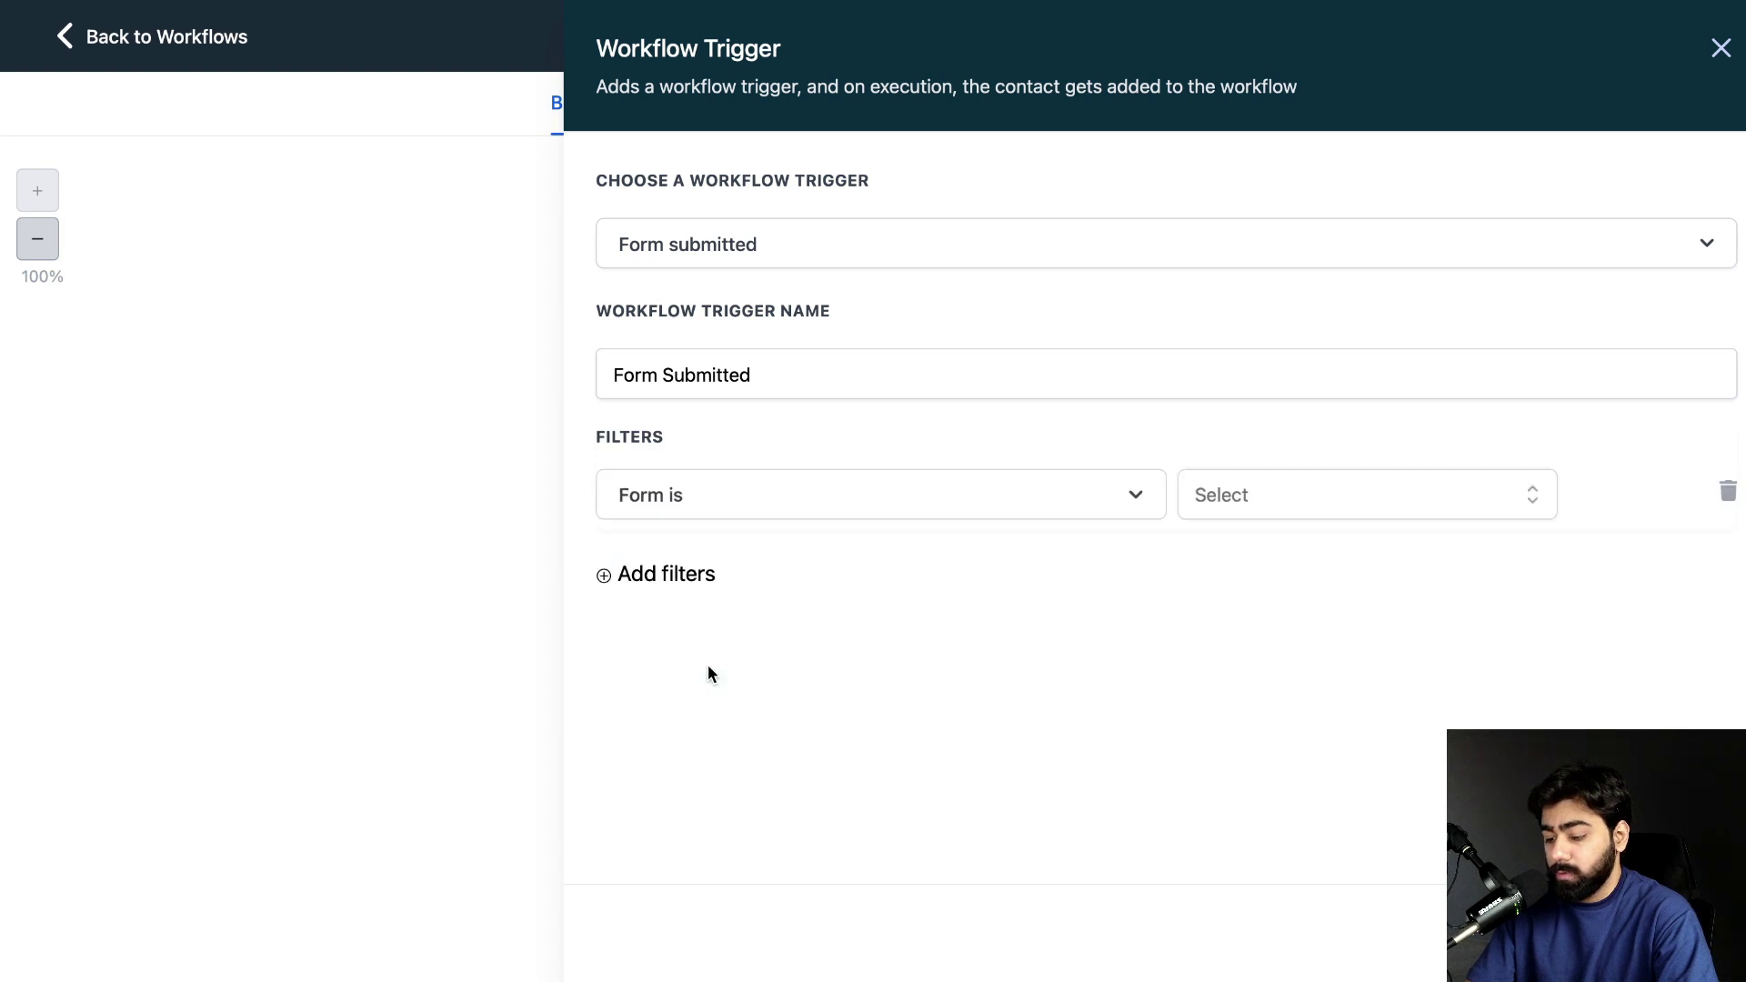
{"action": "left_click", "coordinate": [1185, 505]}
{"action": "left_click", "coordinate": [1246, 618]}
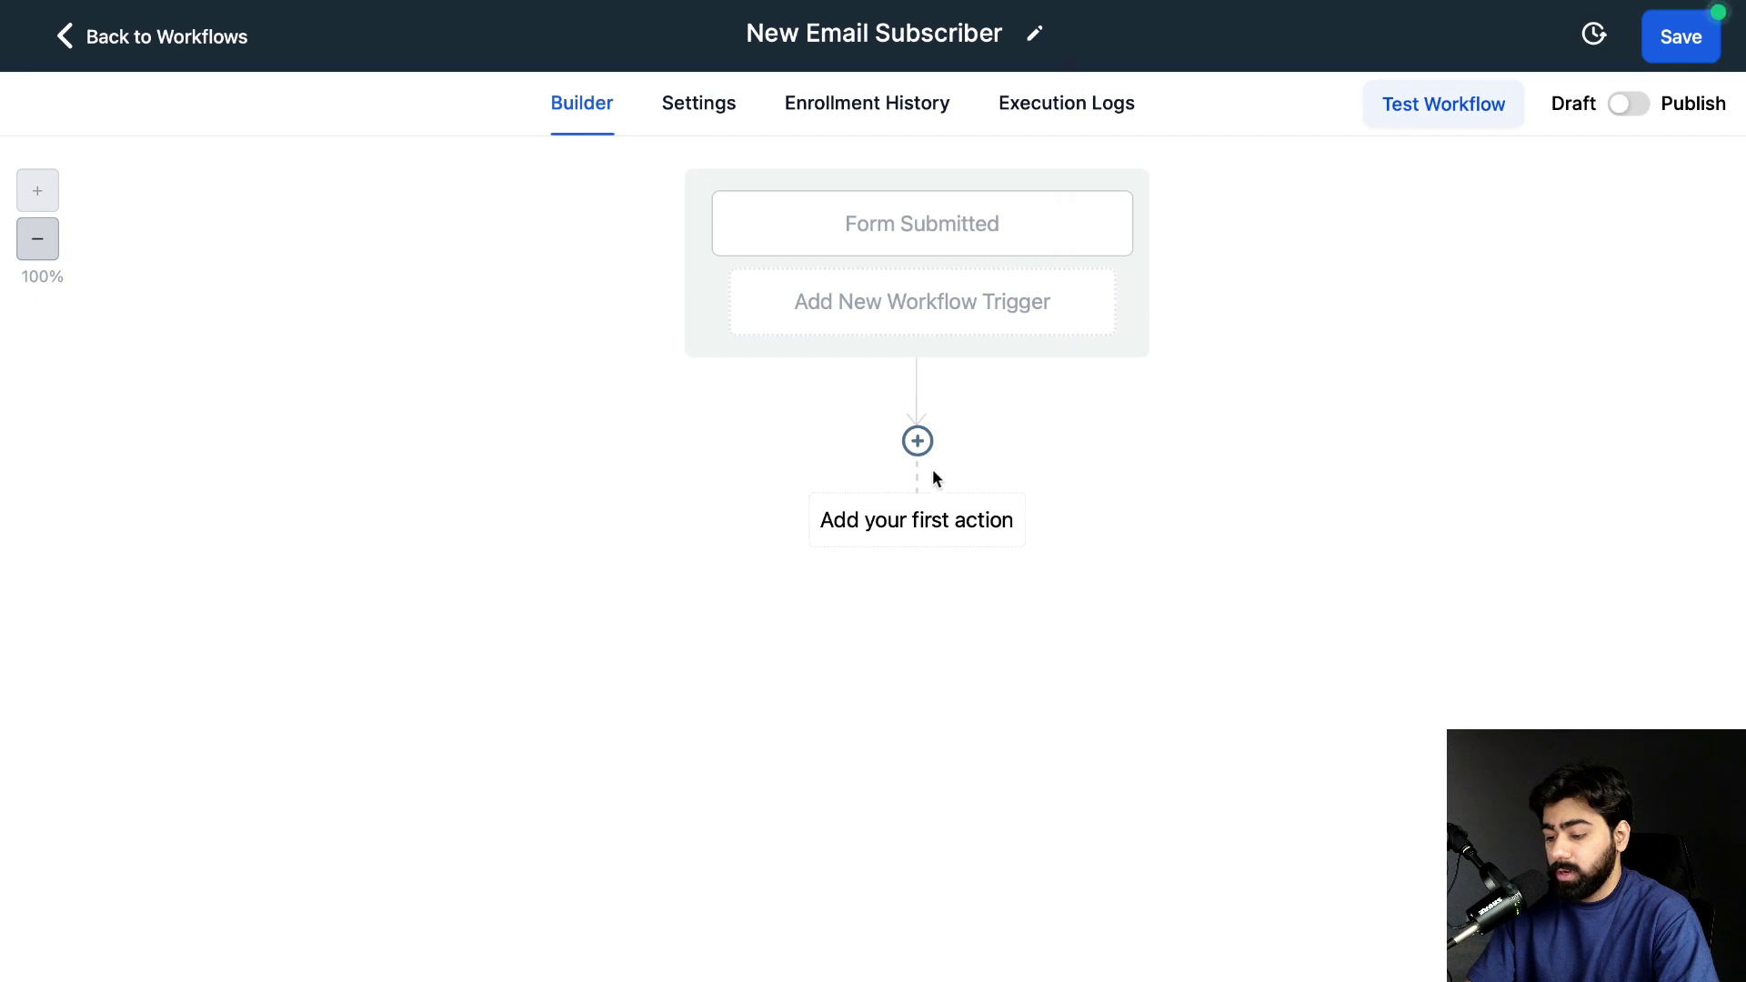
Add an Add Contact Tag action that applies a new 'subscriber' tag
{"action": "left_click", "coordinate": [916, 440]}
{"action": "type", "text": "add tag"}
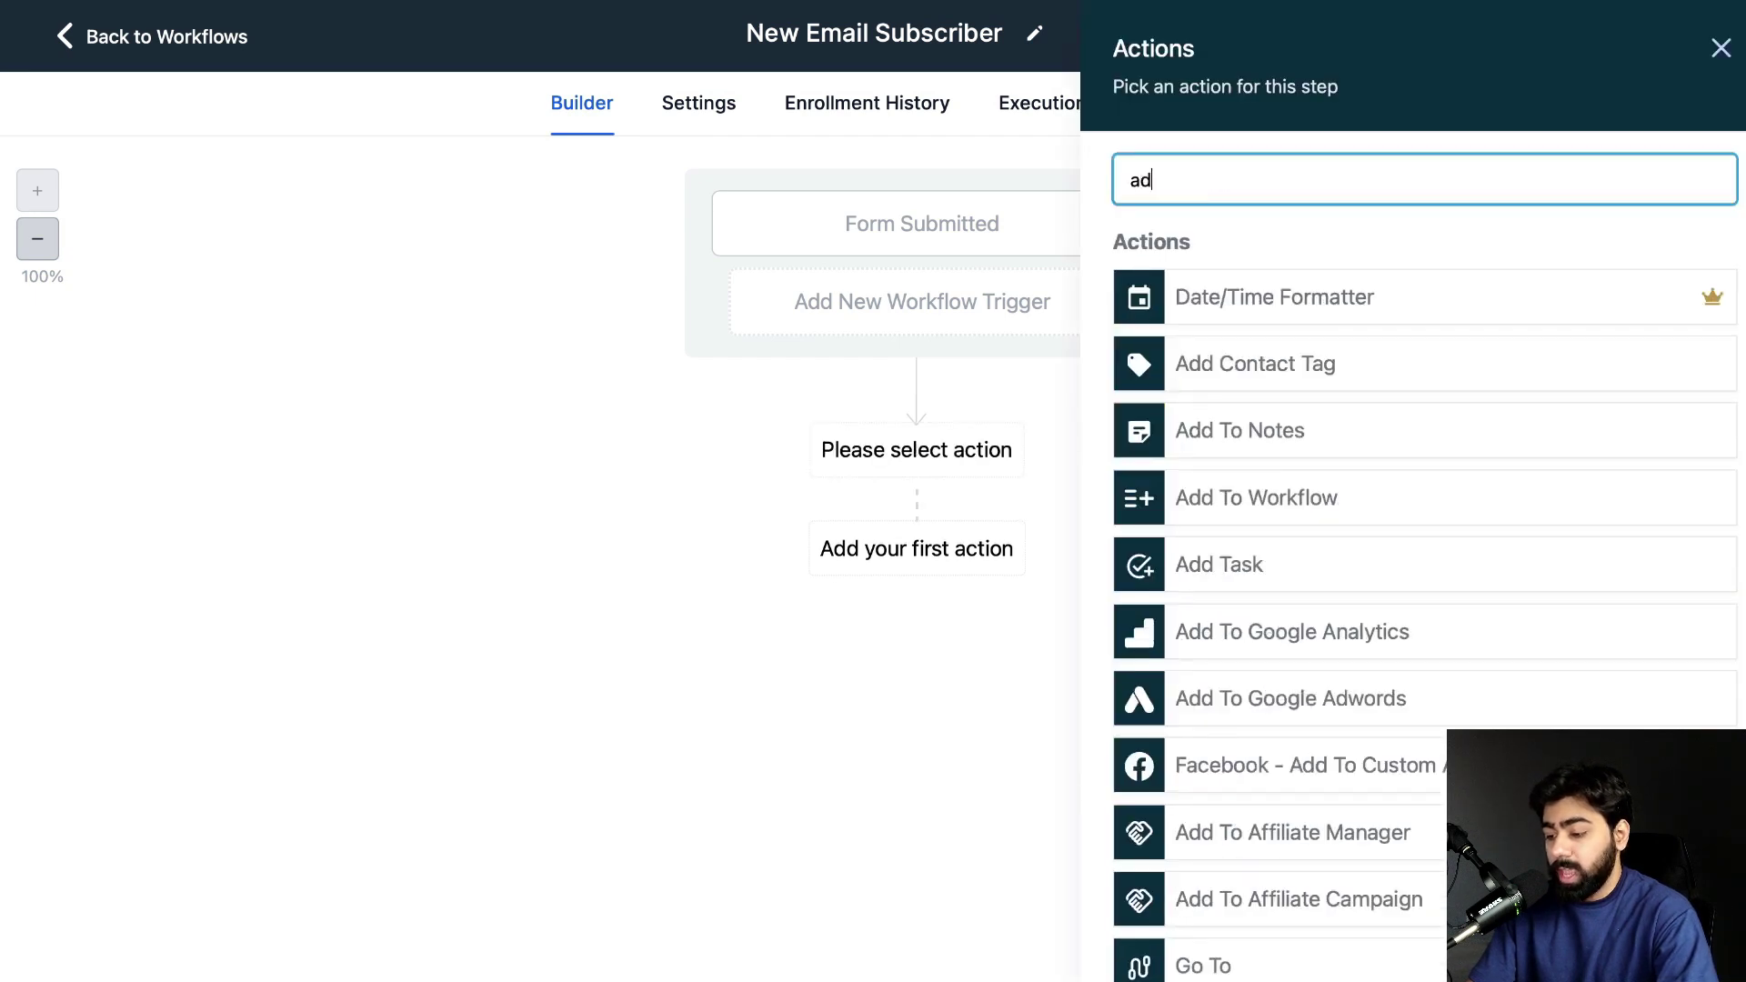
{"action": "key", "text": "super+a"}
{"action": "type", "text": "tag"}
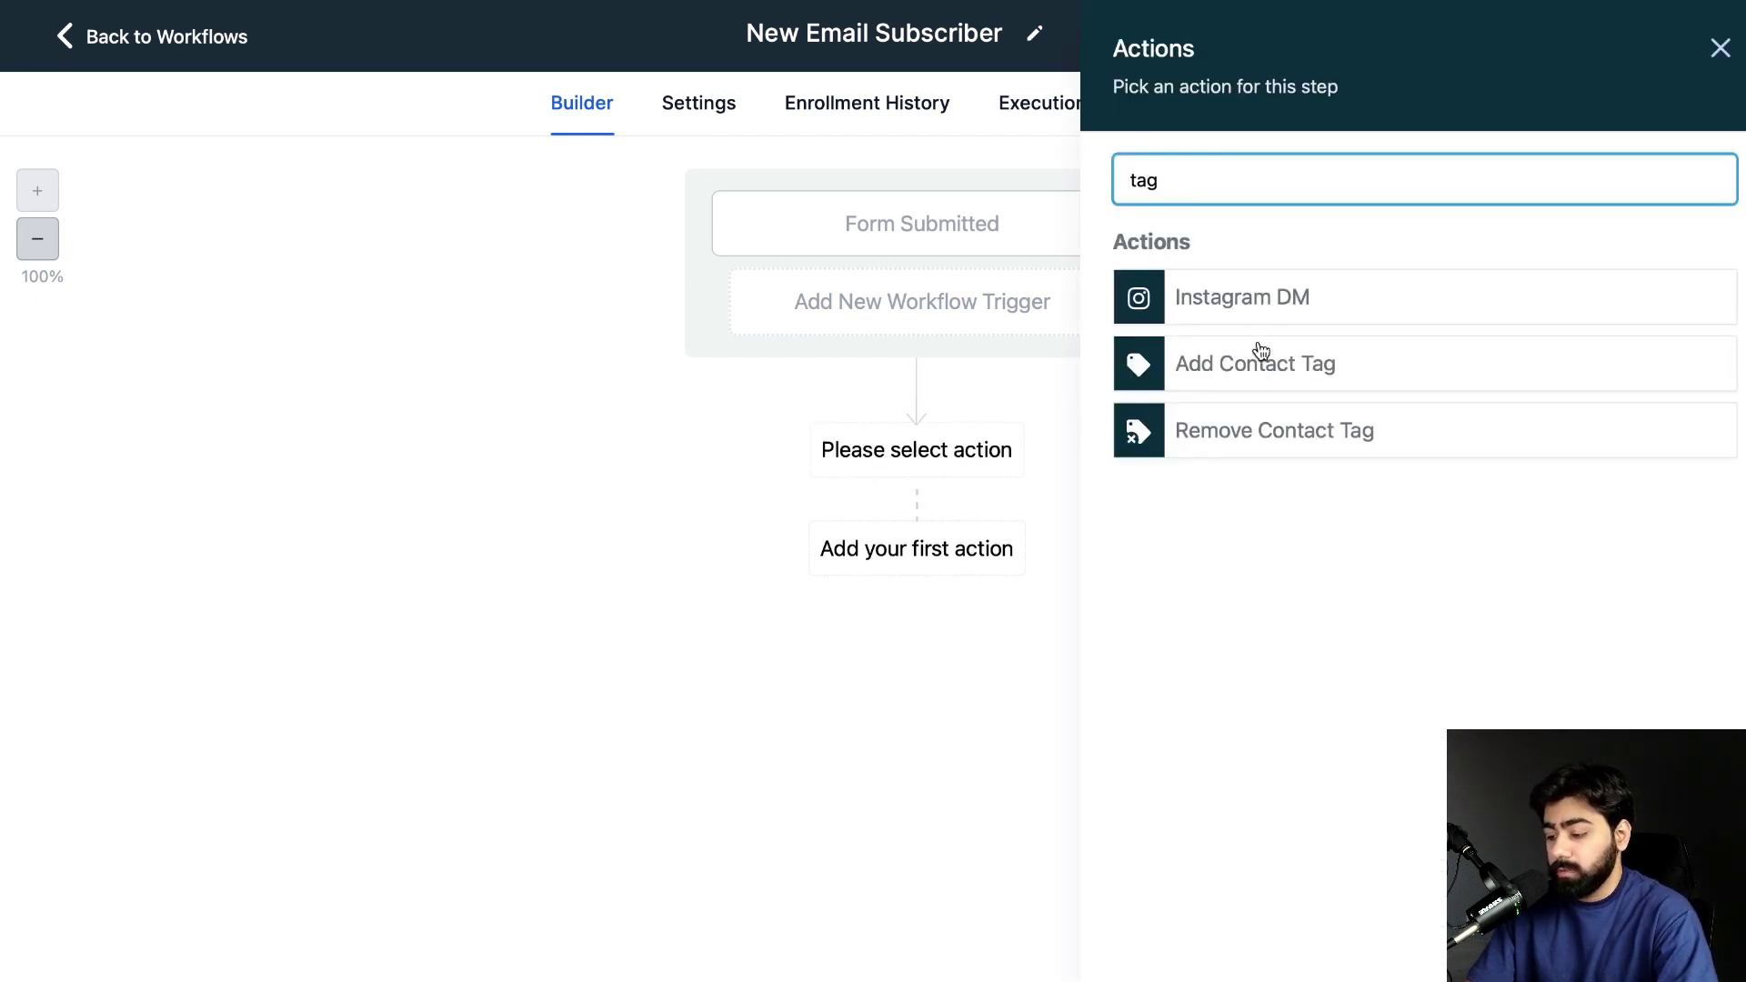
{"action": "left_click", "coordinate": [1251, 375]}
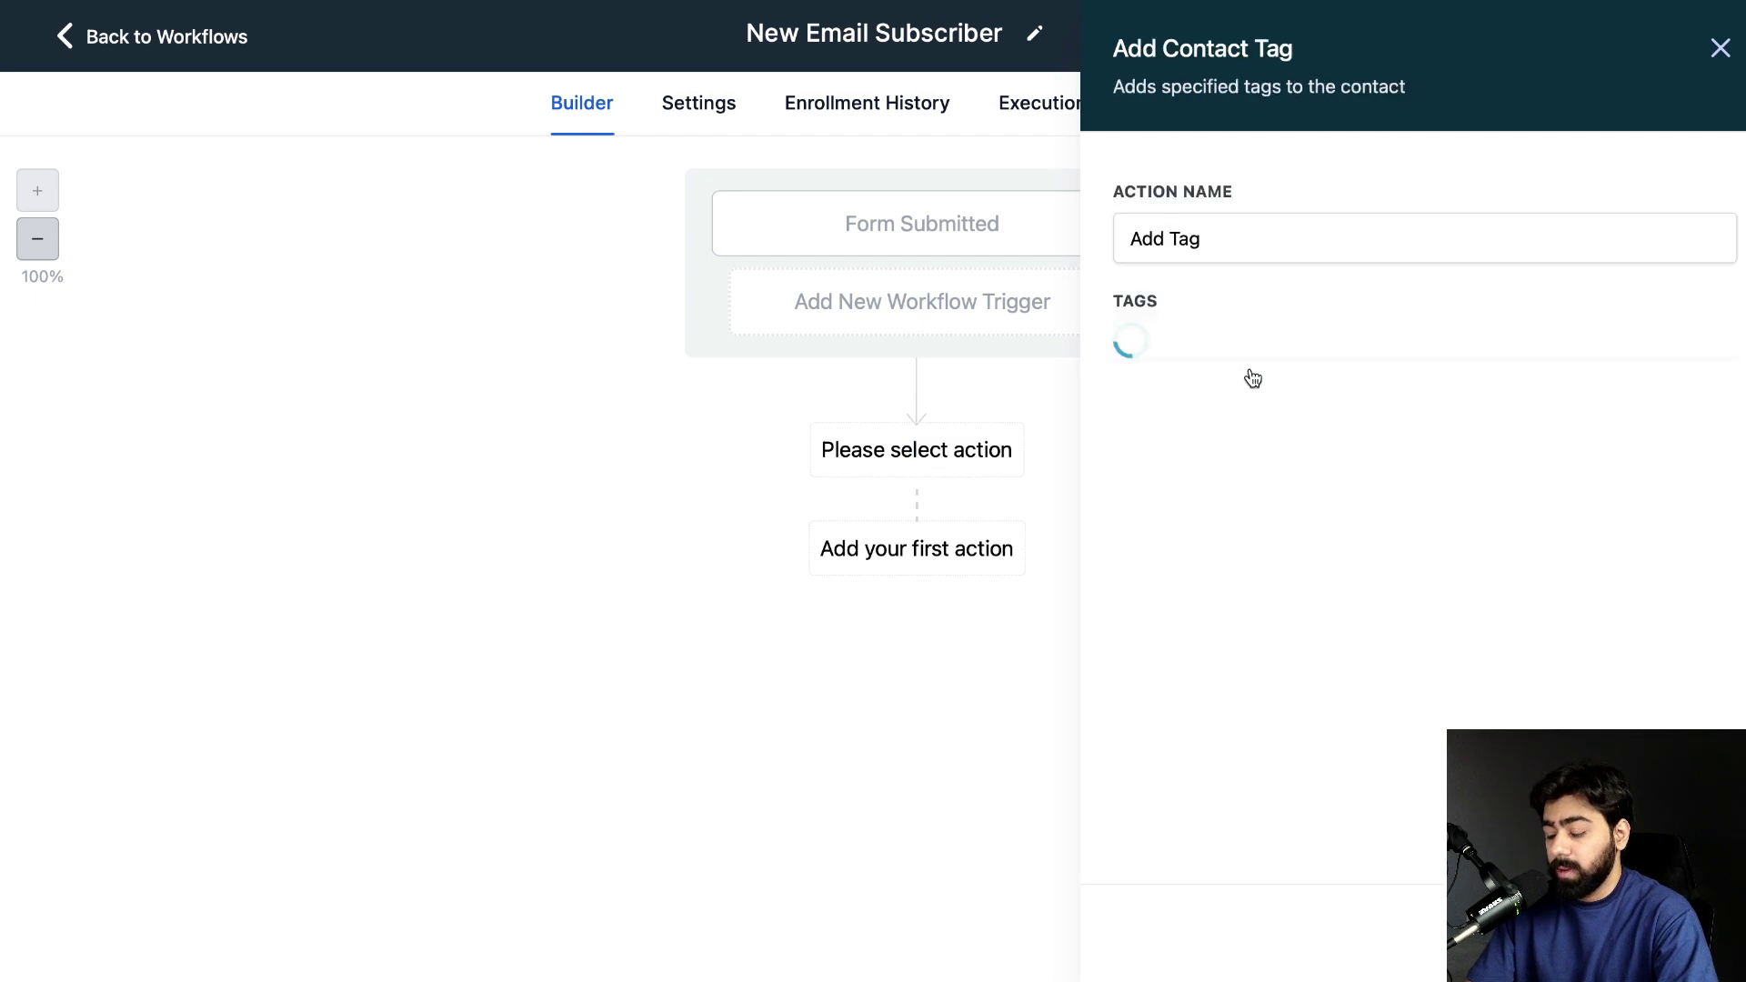
{"action": "left_click", "coordinate": [1197, 356]}
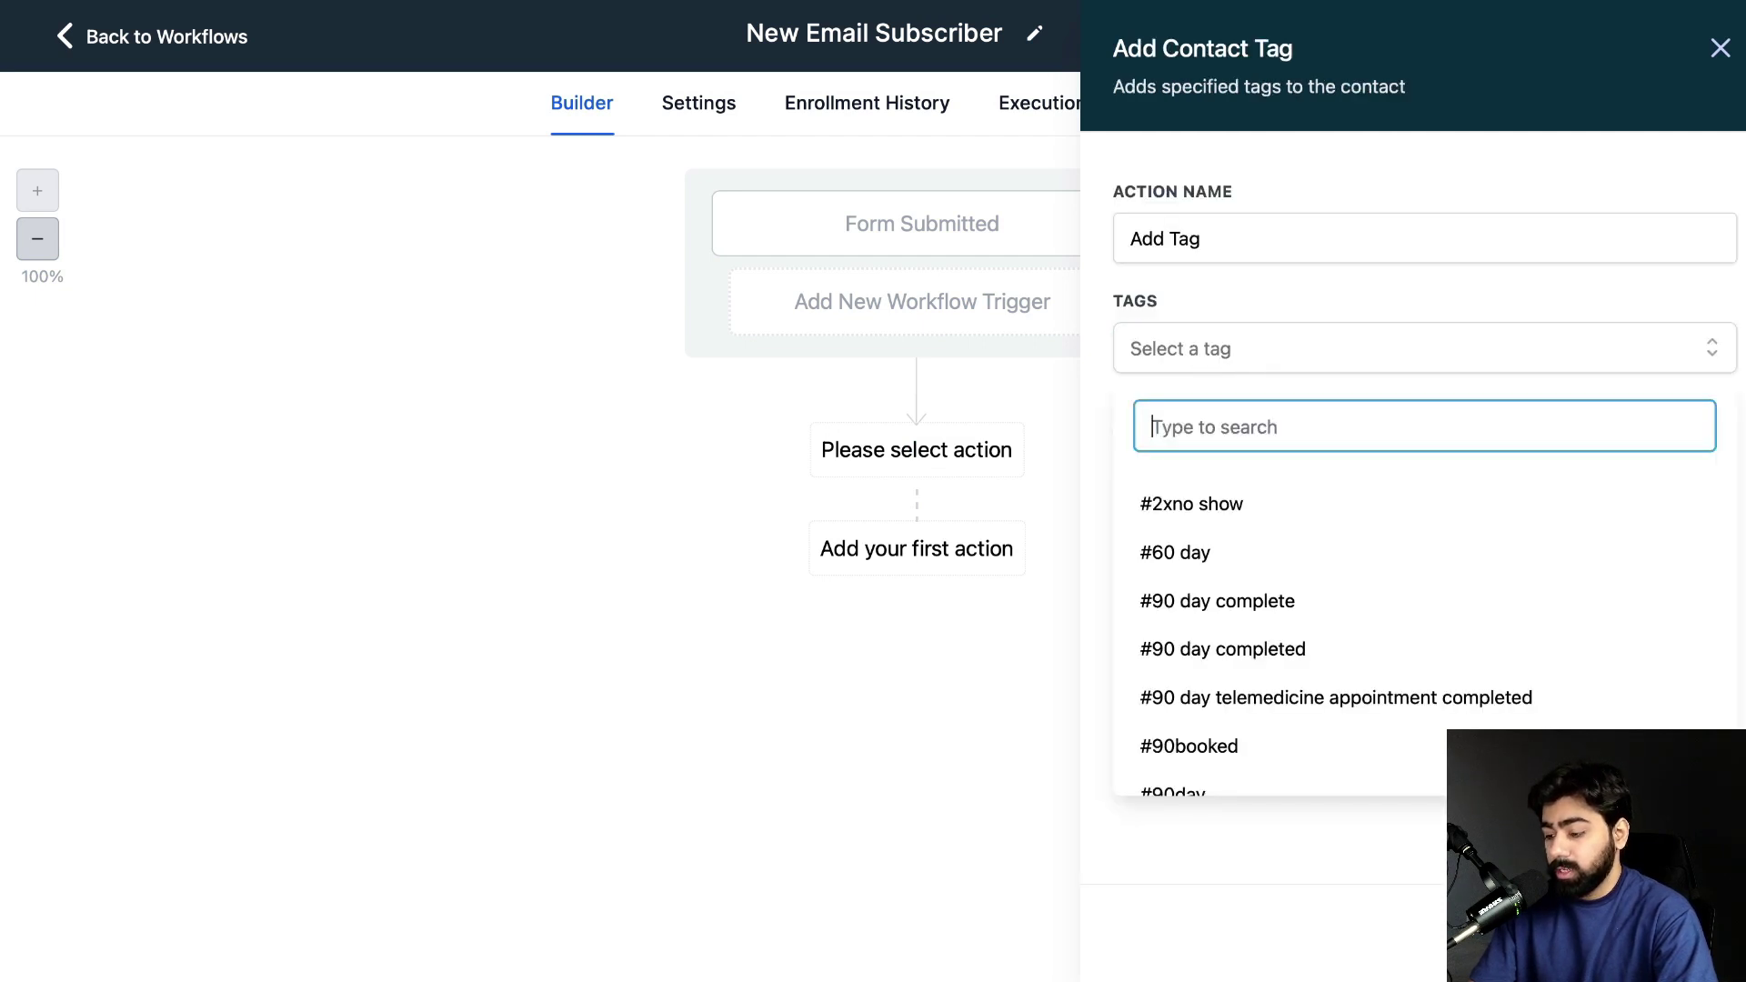
{"action": "type", "text": "subscriber"}
{"action": "left_click", "coordinate": [1426, 496]}
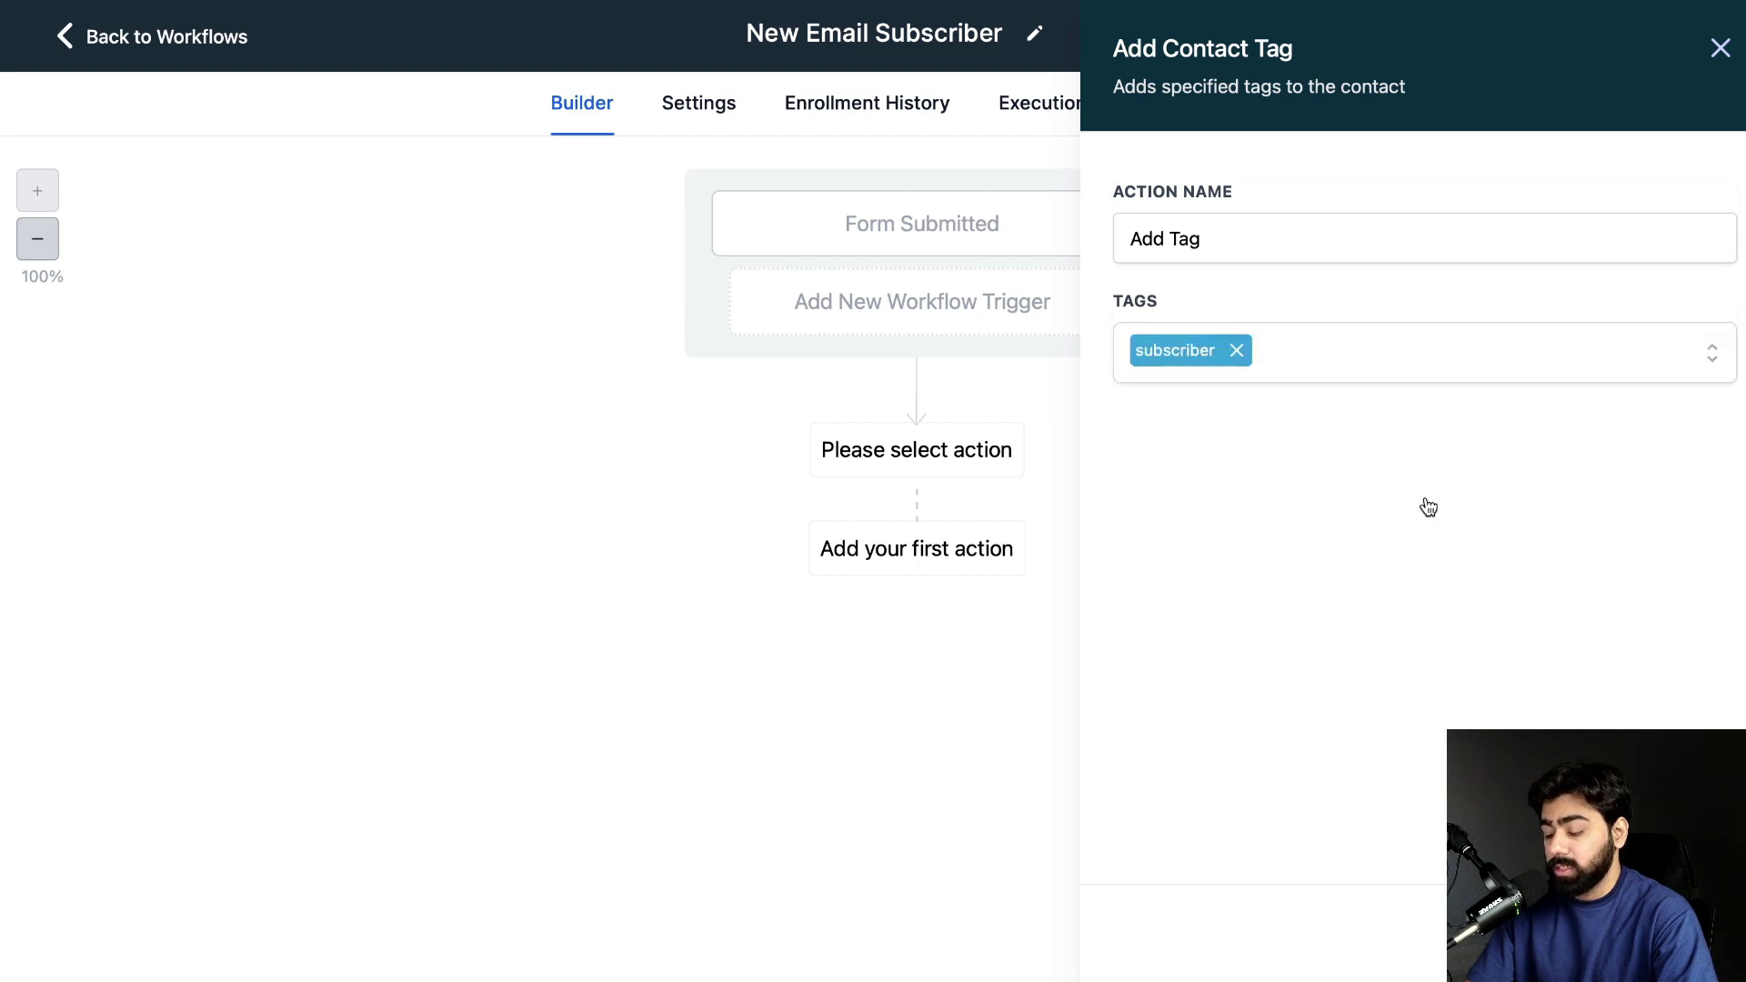
{"action": "left_click", "coordinate": [1673, 932]}
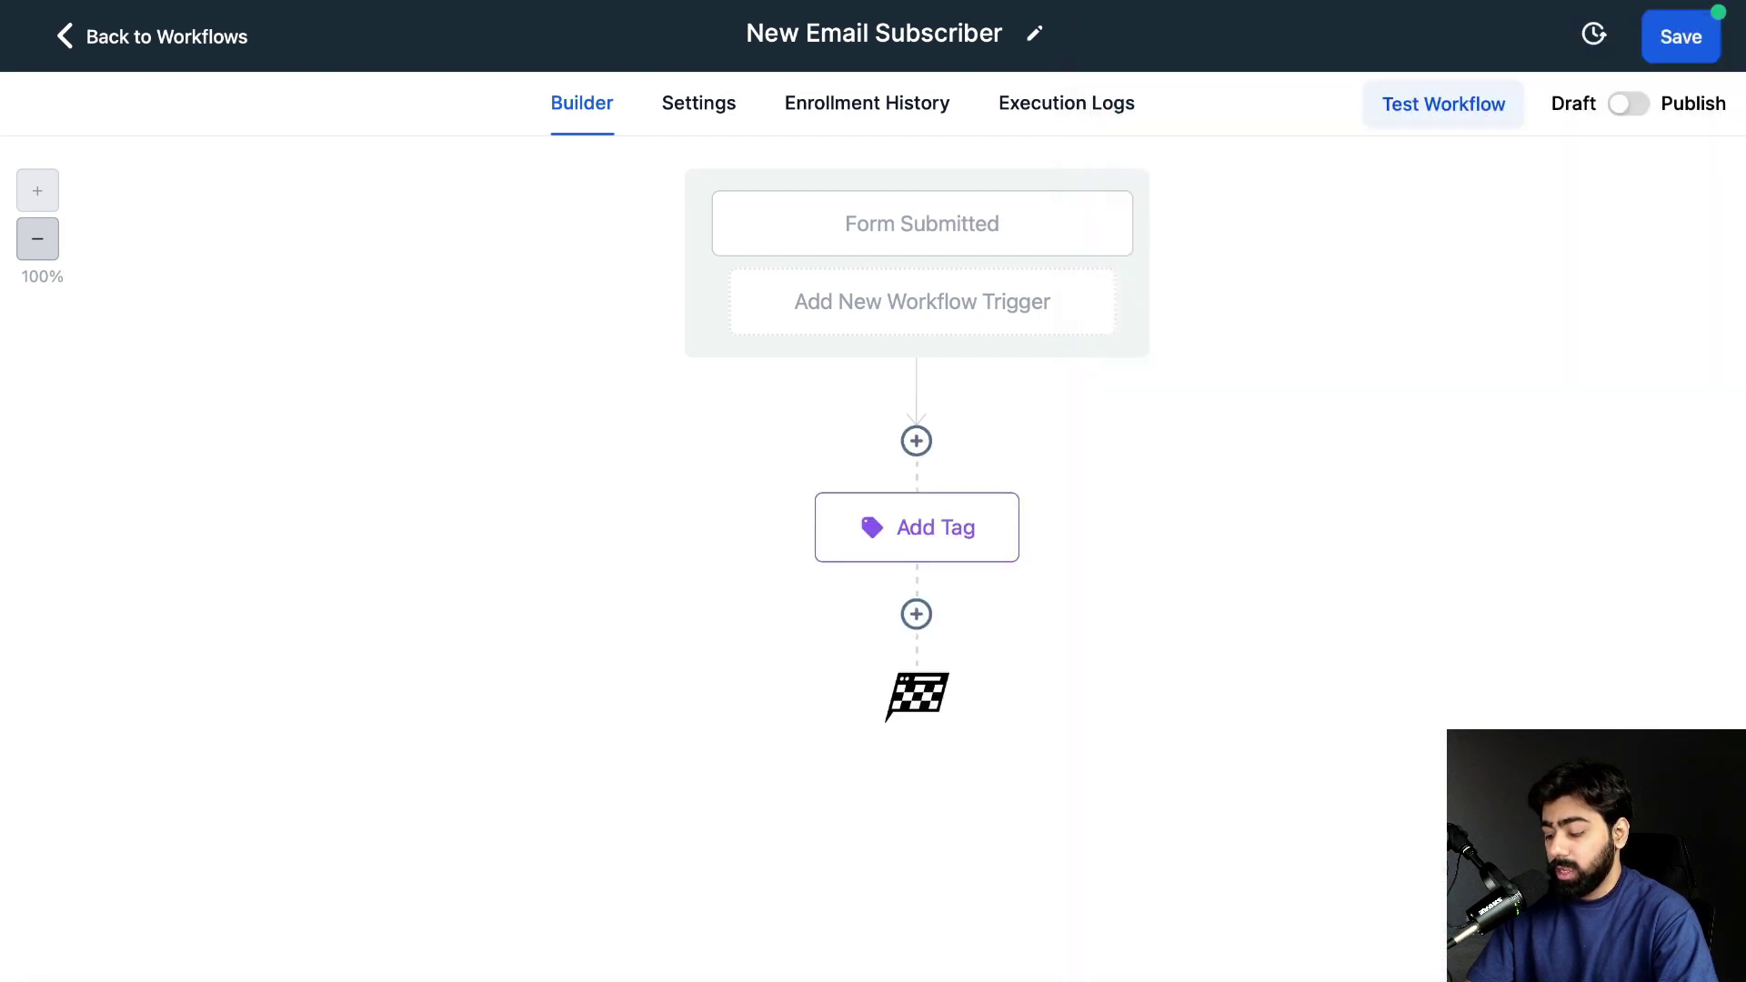
Add a Send Email action thanking the contact and asking them to 'click here' to confirm
{"action": "left_click", "coordinate": [916, 614]}
{"action": "type", "text": "s"}
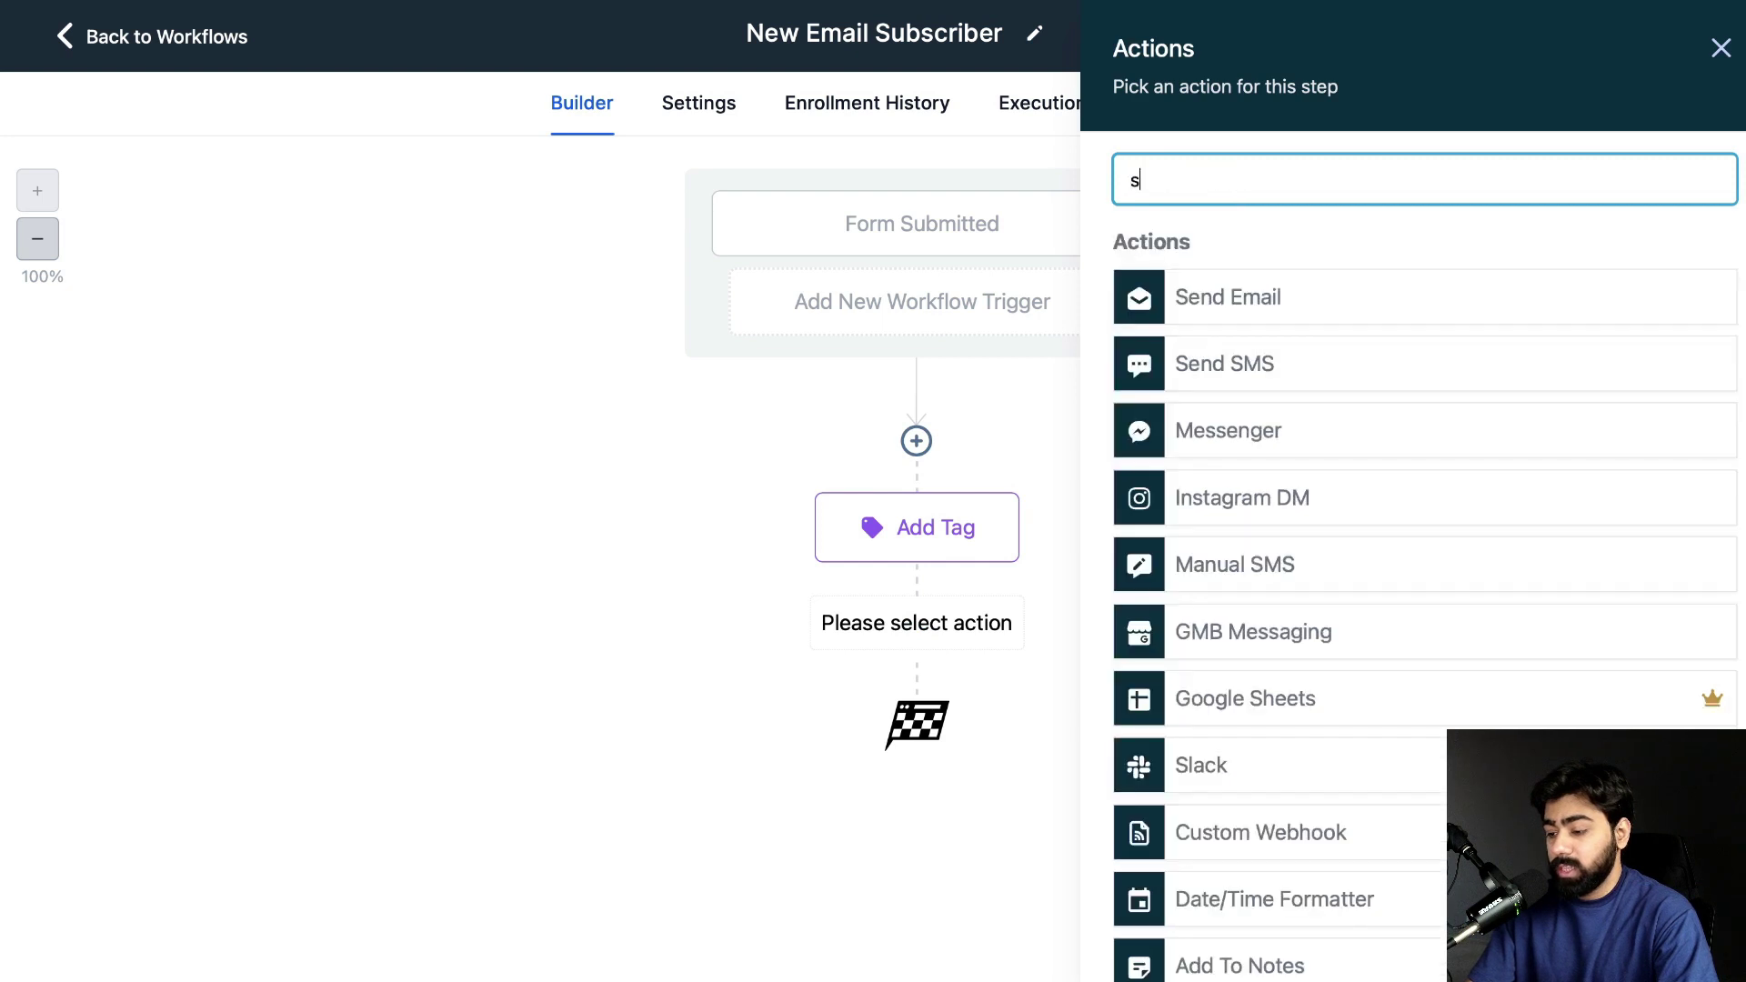
{"action": "type", "text": "end"}
{"action": "left_click", "coordinate": [1222, 291]}
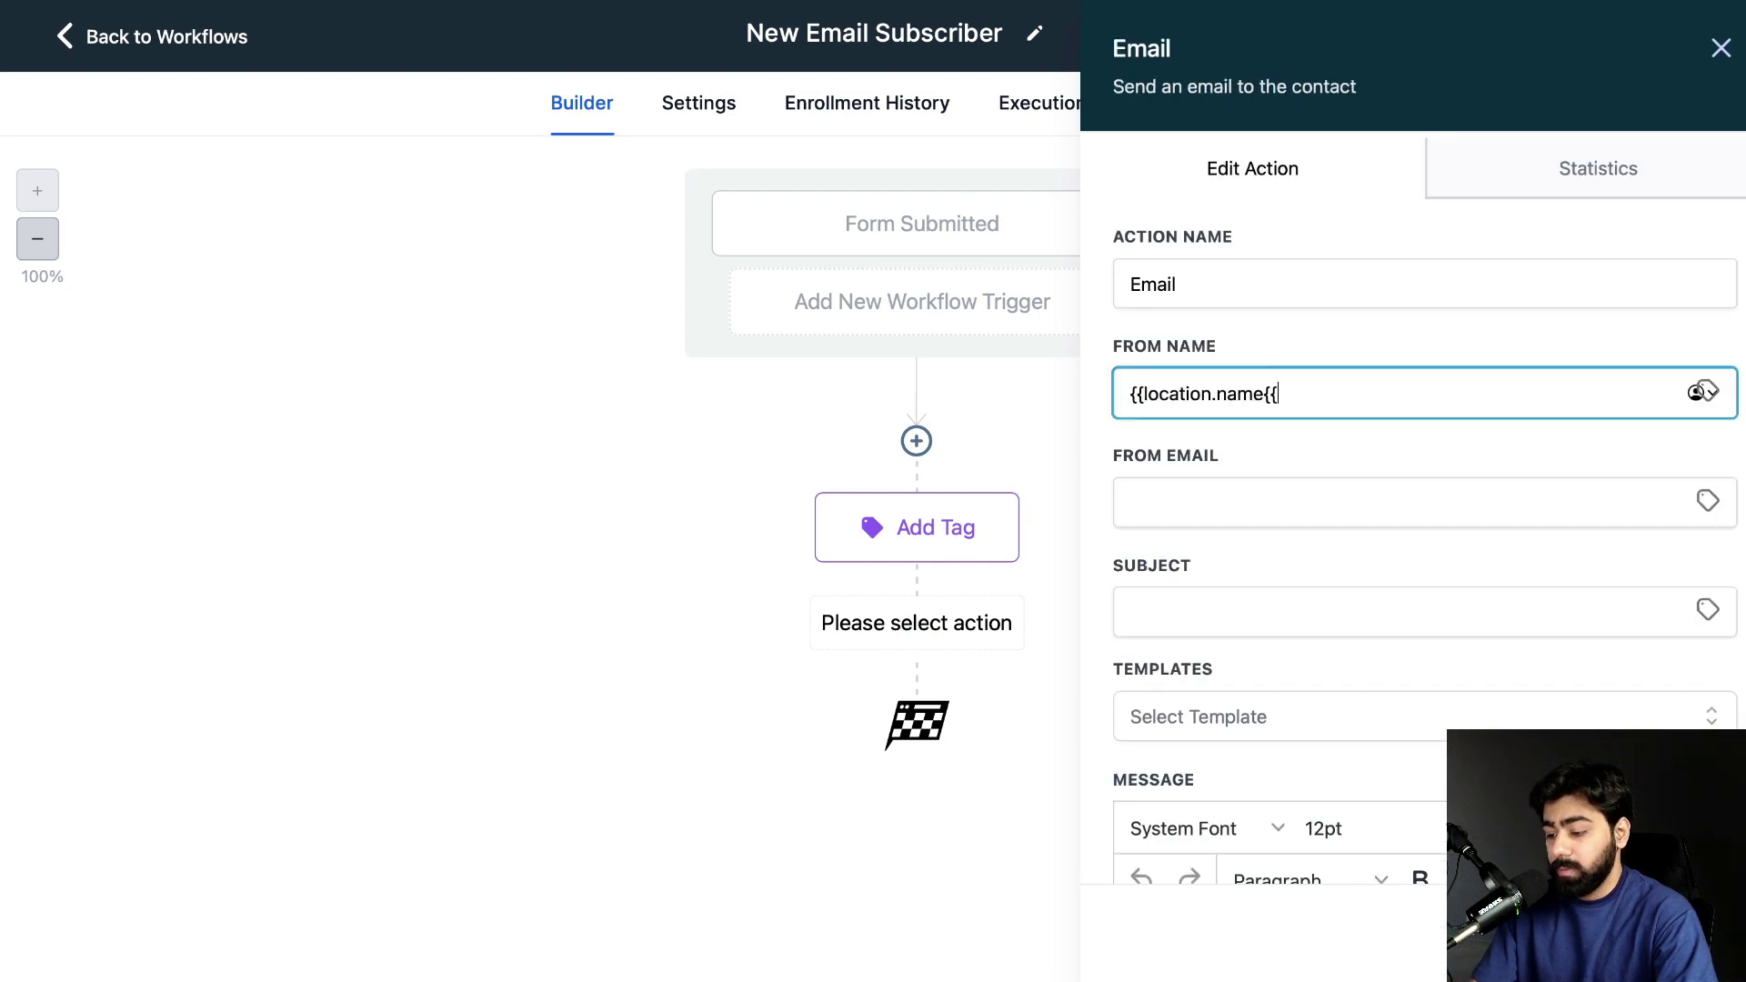
{"action": "left_click", "coordinate": [1401, 611]}
{"action": "type", "text": "Thank you for taking interest in our newsletter!"}
{"action": "left_click", "coordinate": [1419, 545]}
{"action": "type", "text": "Hey {{contact.first_name}}!"}
{"action": "key", "text": "Return"}
{"action": "key", "text": "Return"}
{"action": "type", "text": "Thank you for taking interest in our newsletter!"}
{"action": "key", "text": "Return"}
{"action": "type", "text": "Please click here to confirm your subscription."}
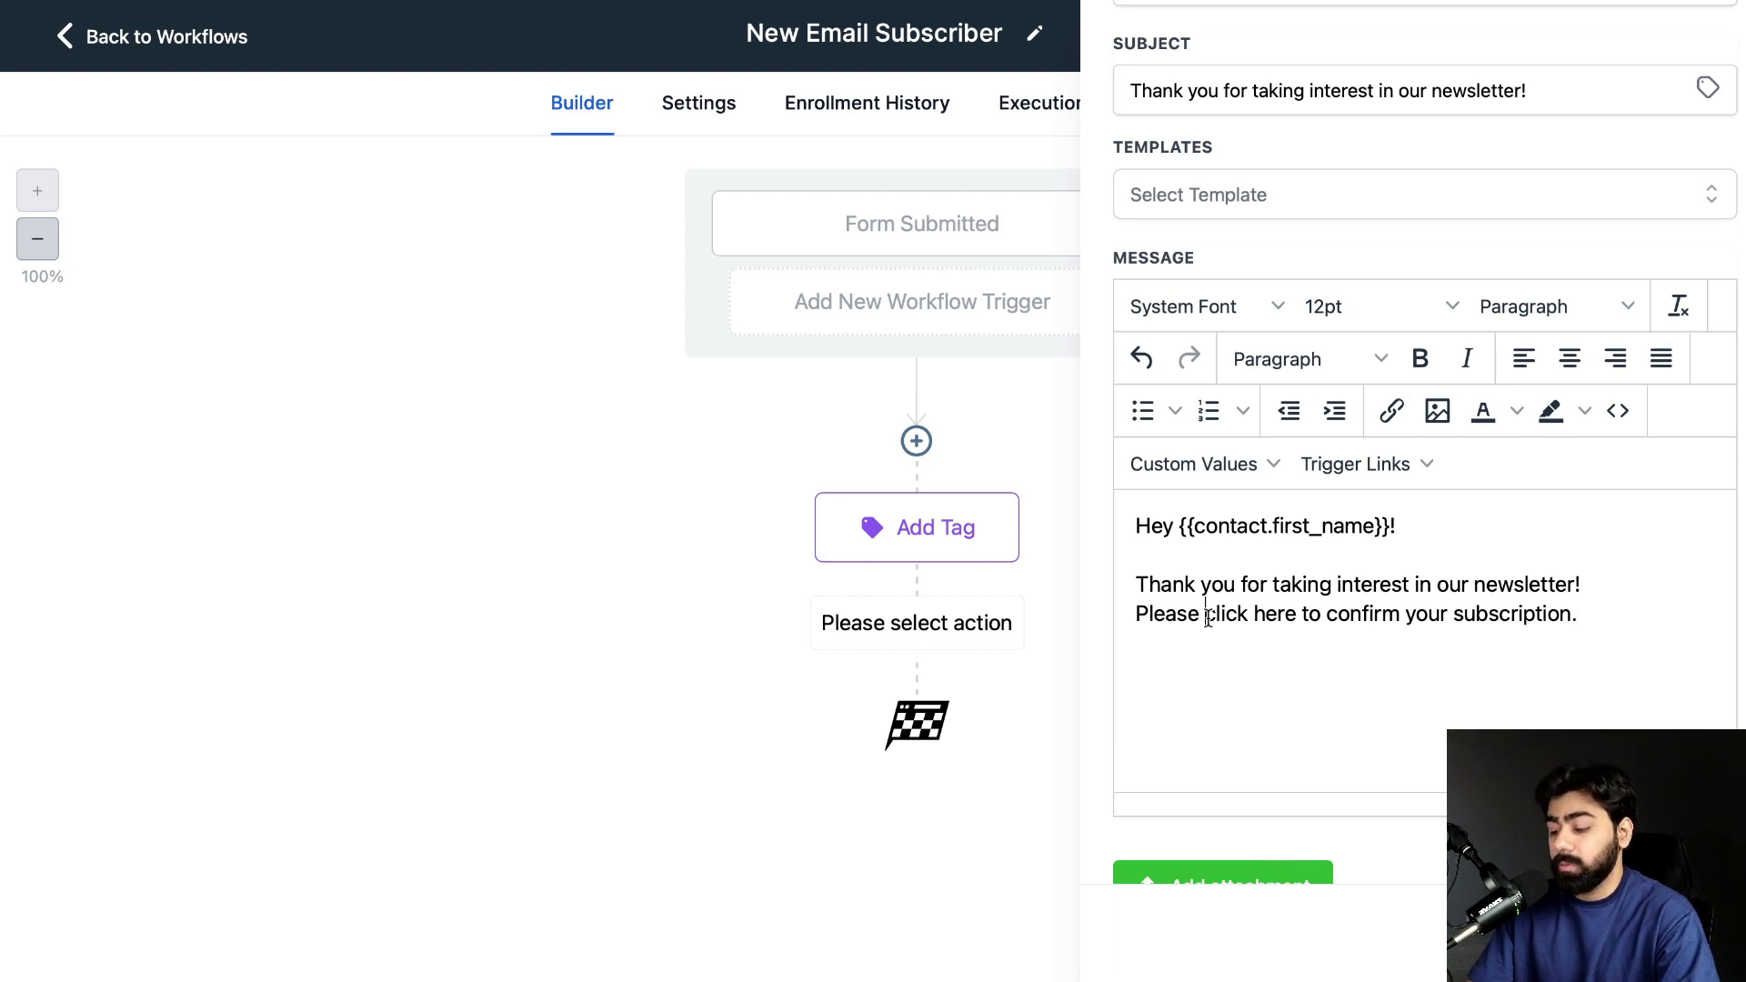
{"action": "left_click_drag", "start_coordinate": [1204, 614], "coordinate": [1295, 619]}
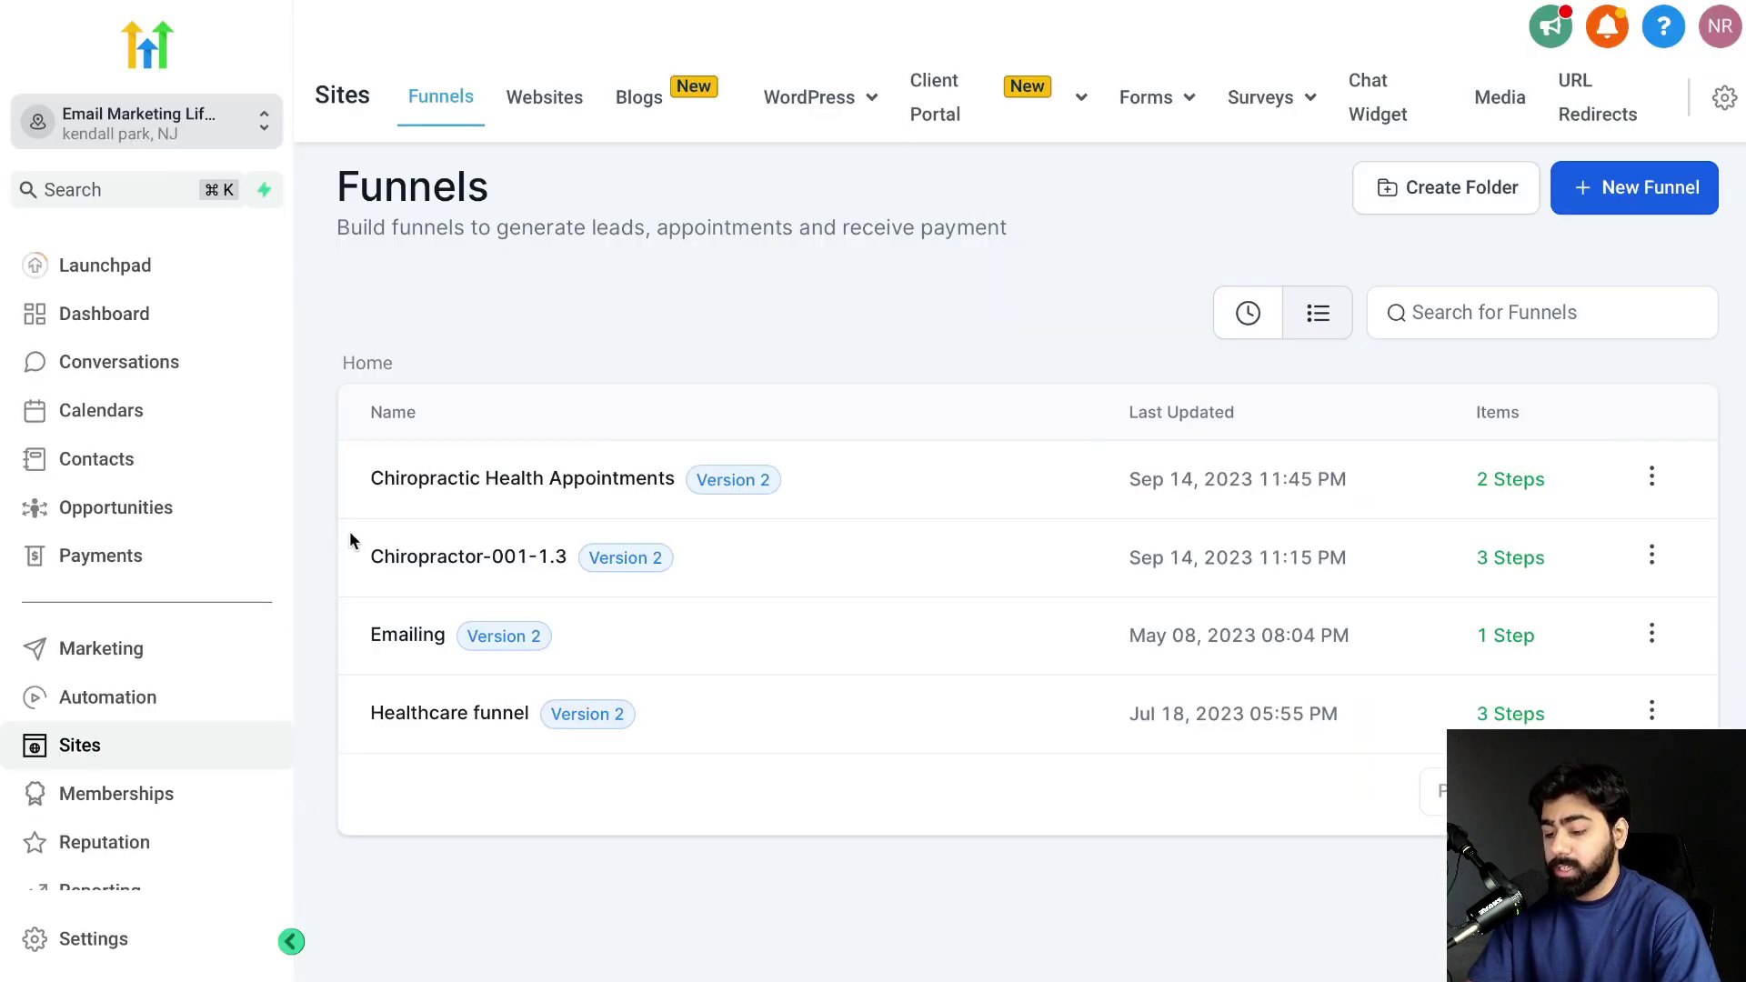
Create a new funnel named 'Email Newsletter'
{"action": "left_click", "coordinate": [1623, 196]}
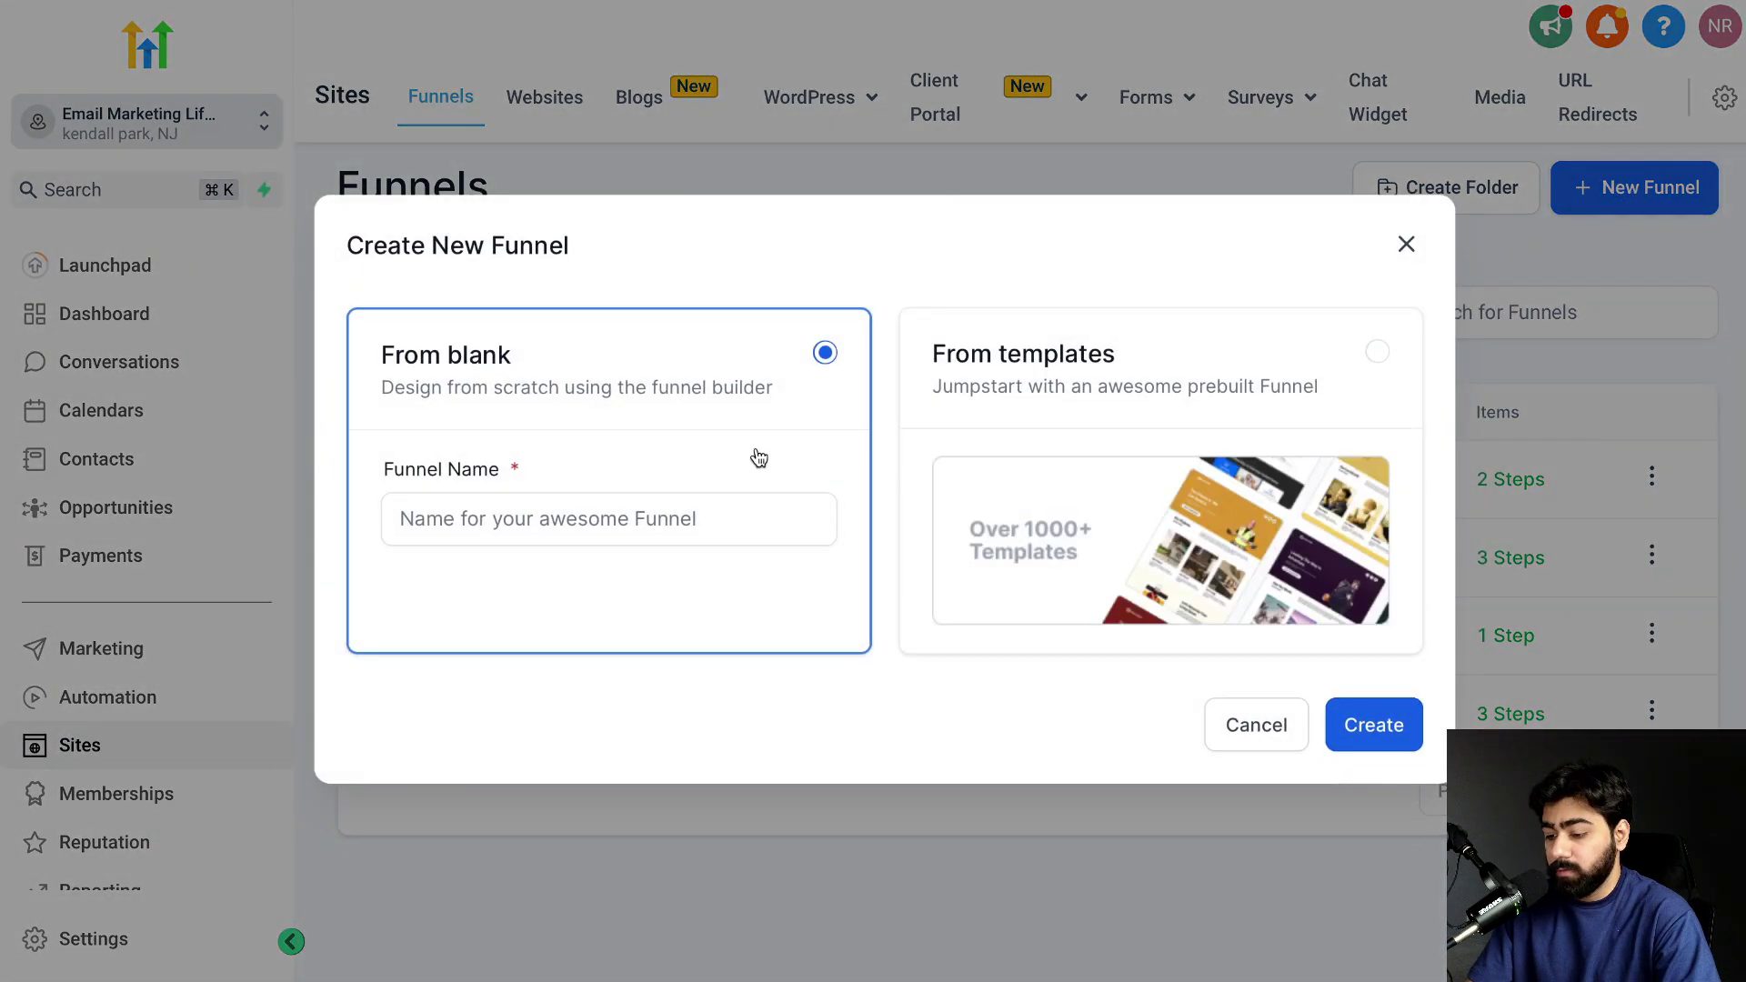
{"action": "left_click", "coordinate": [639, 536]}
{"action": "type", "text": "Email Newsletter"}
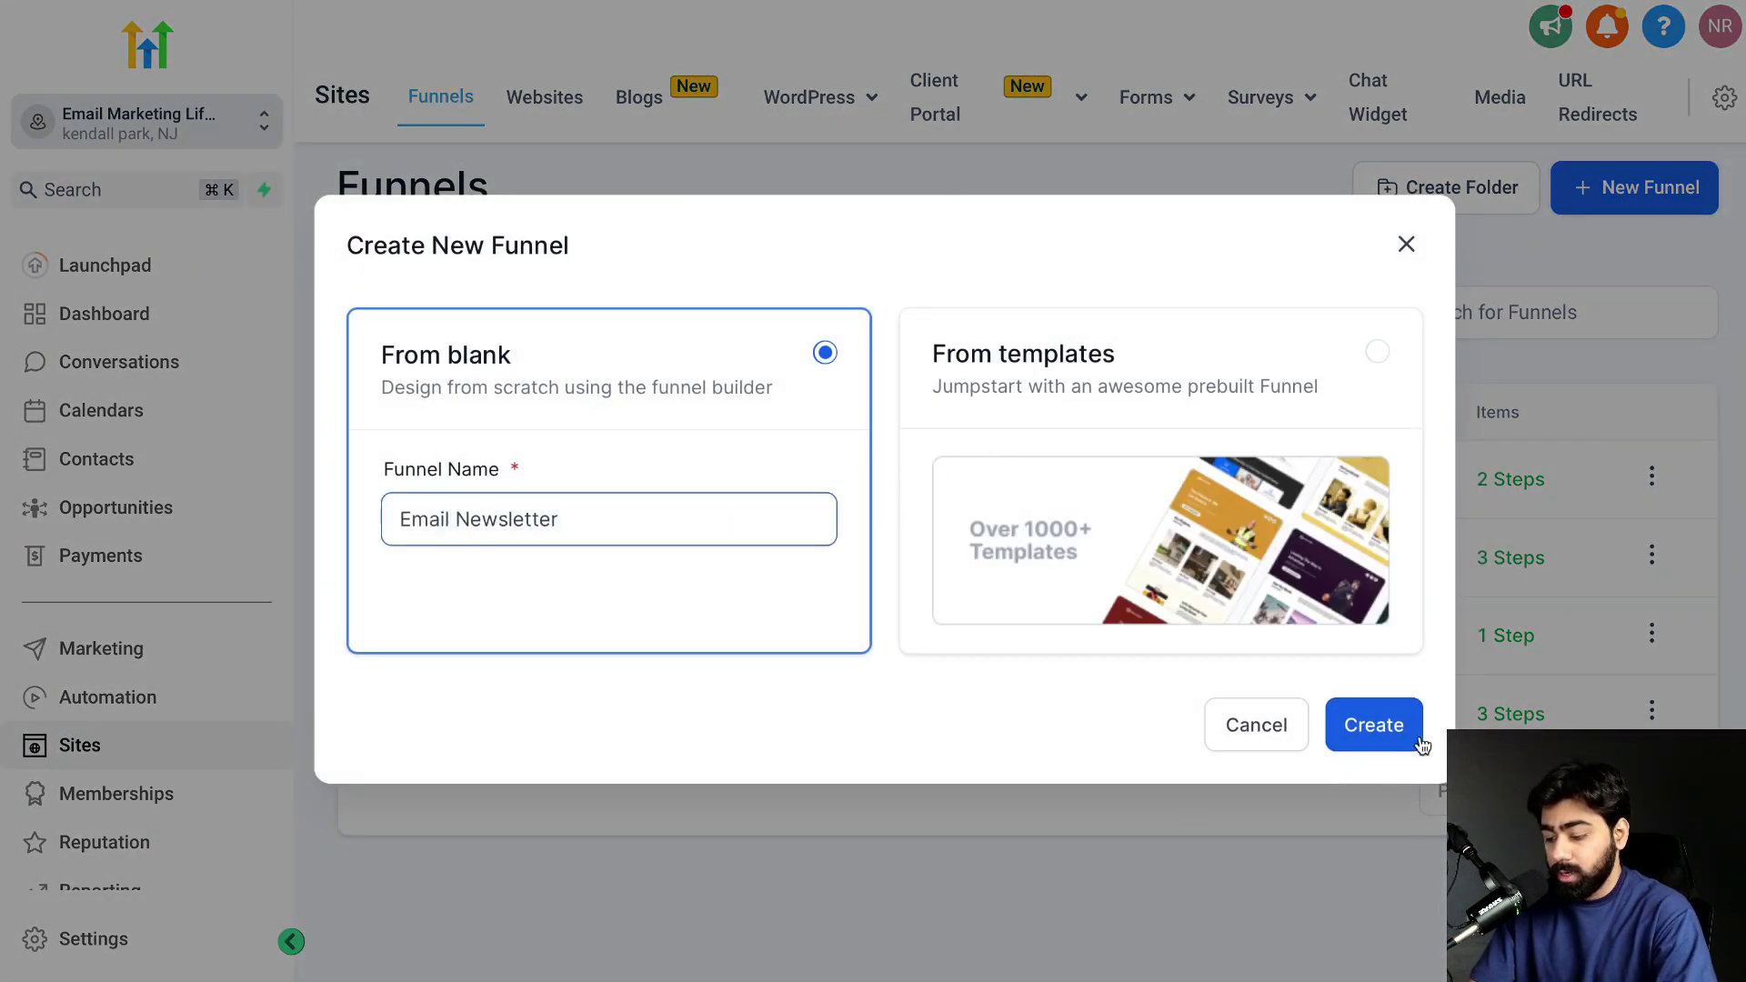
{"action": "left_click", "coordinate": [1394, 730]}
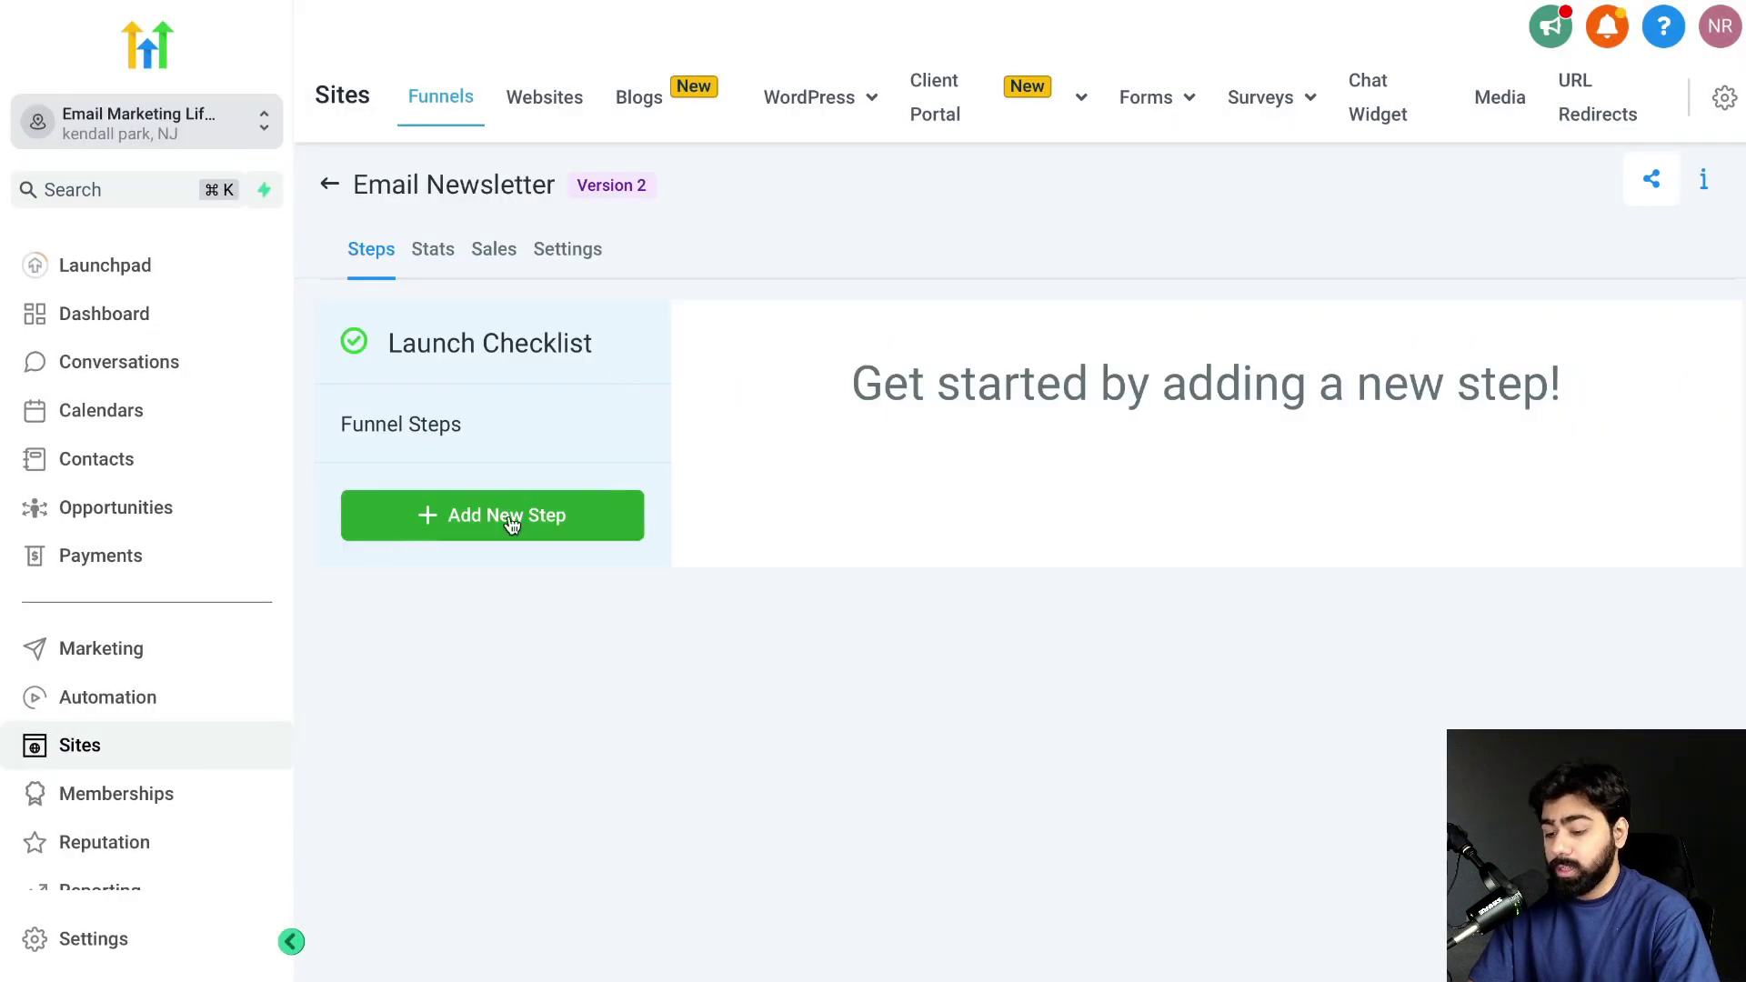
Add a funnel step named 'Confirm Subscription'
{"action": "left_click", "coordinate": [507, 520]}
{"action": "left_click", "coordinate": [617, 244]}
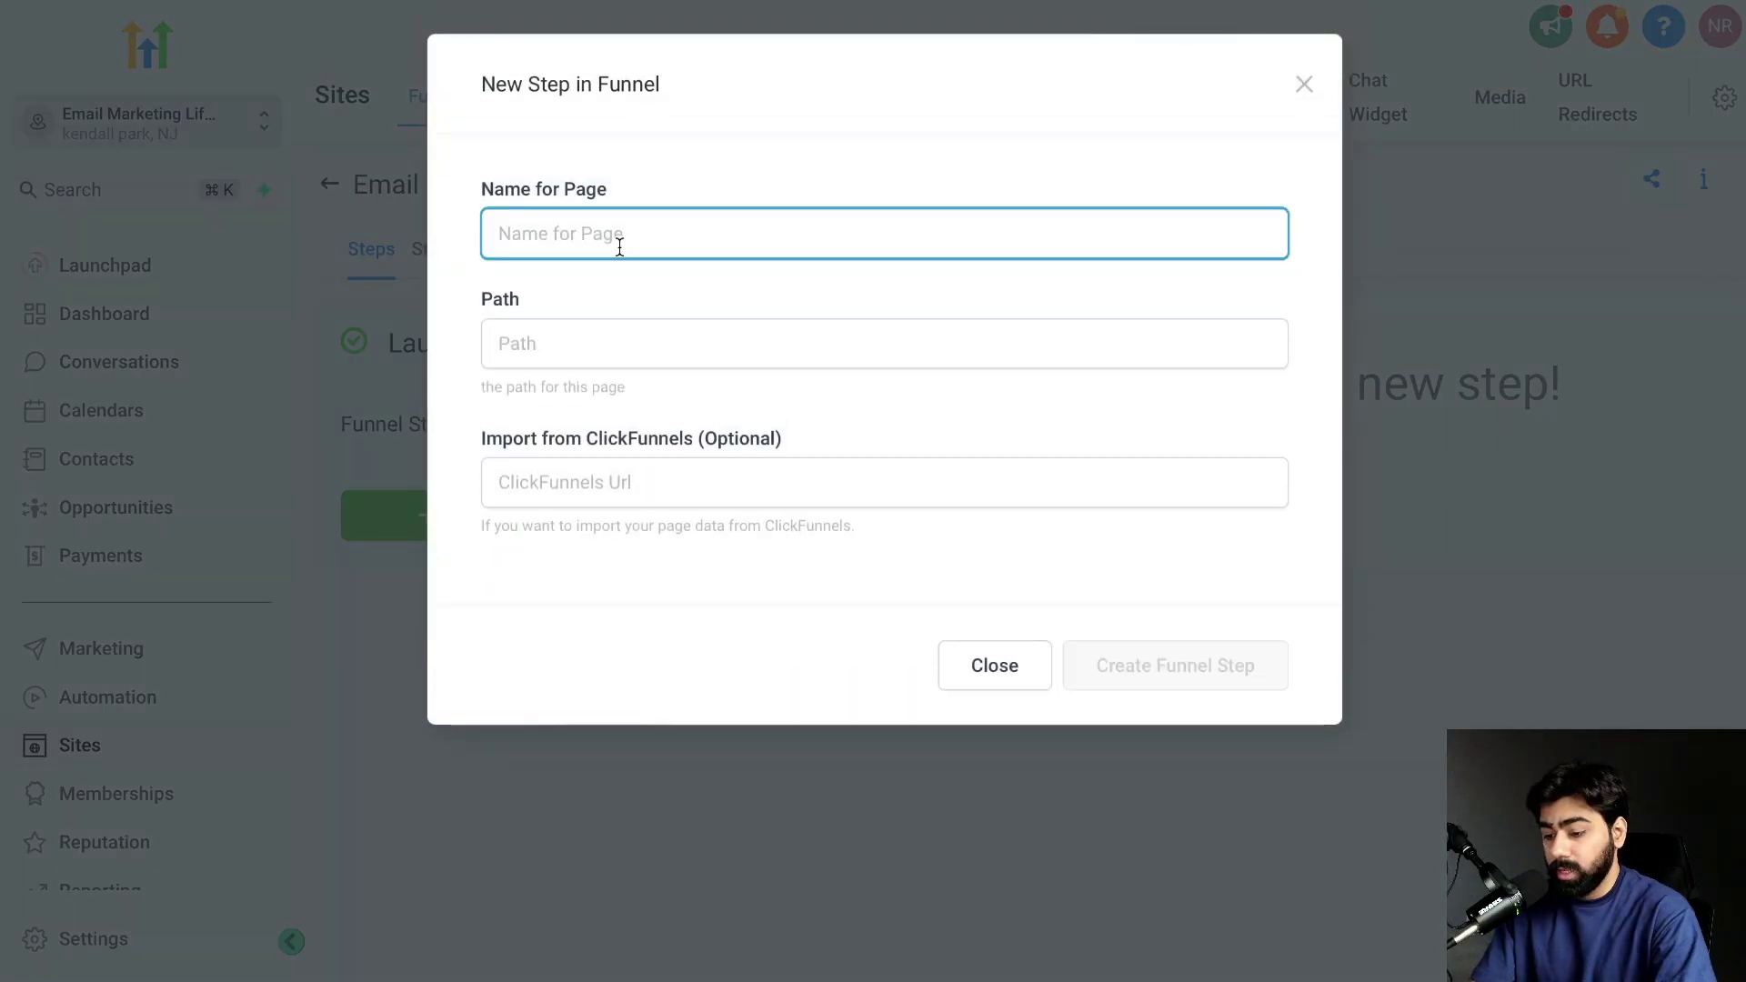
{"action": "type", "text": "Confirm Subscription"}
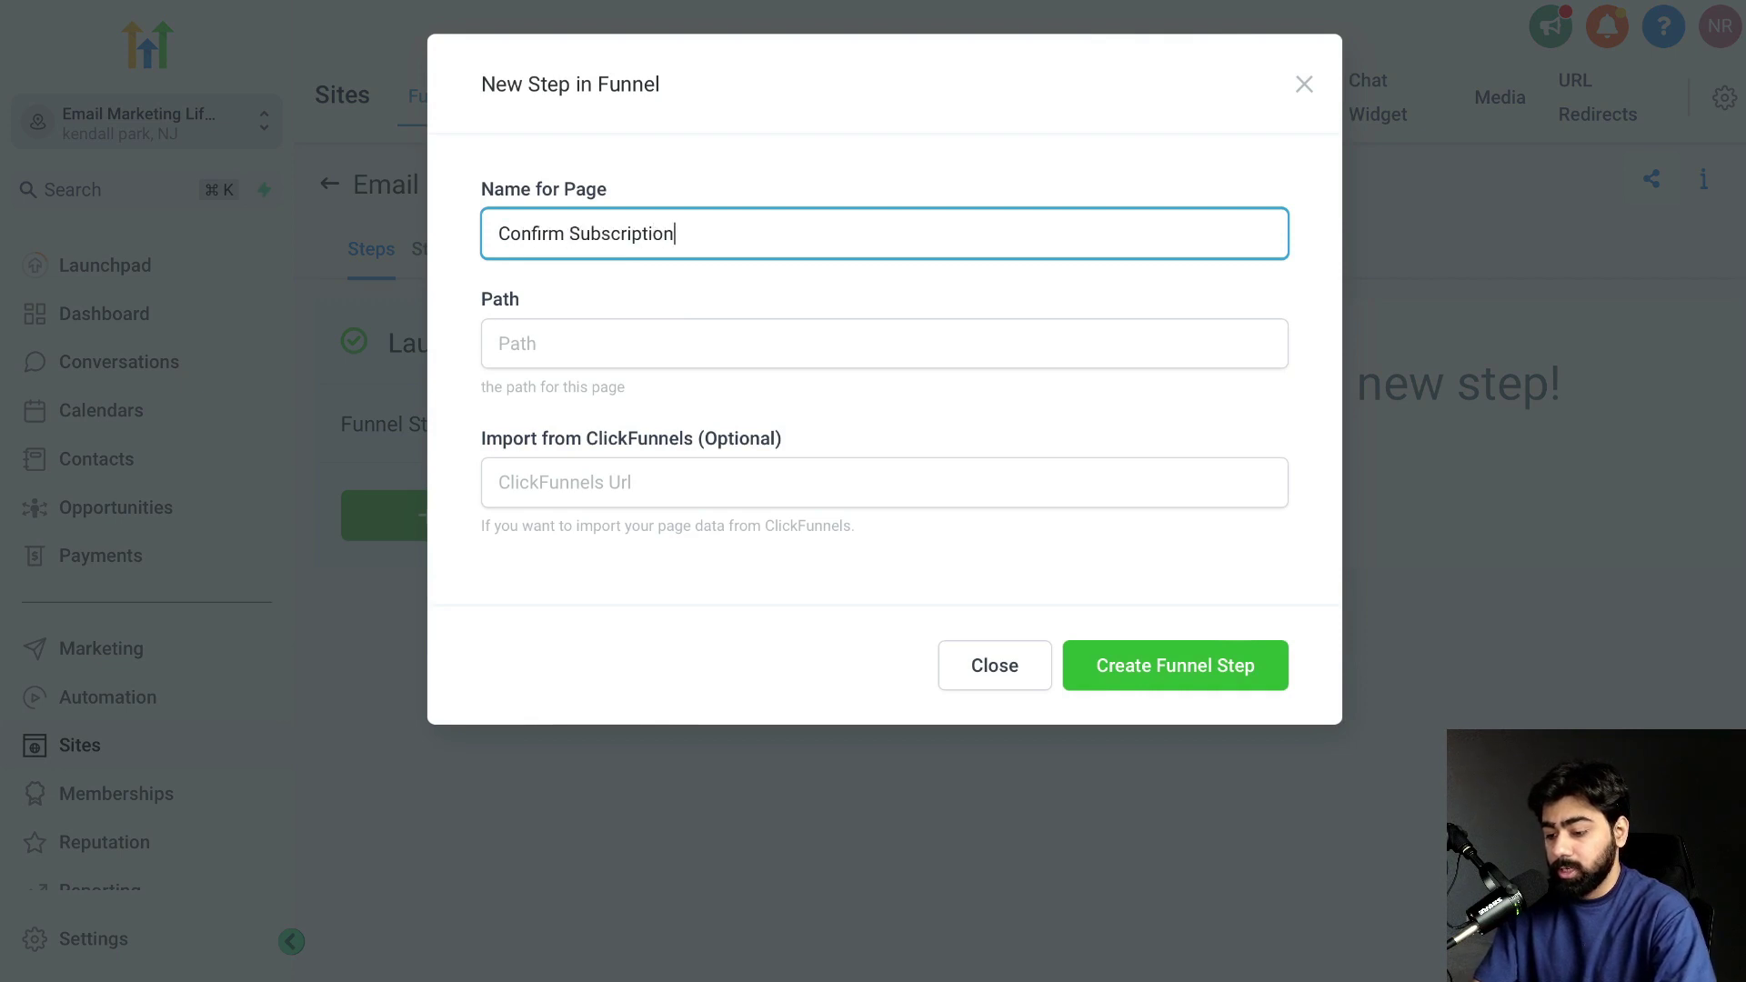
{"action": "left_click", "coordinate": [1155, 669]}
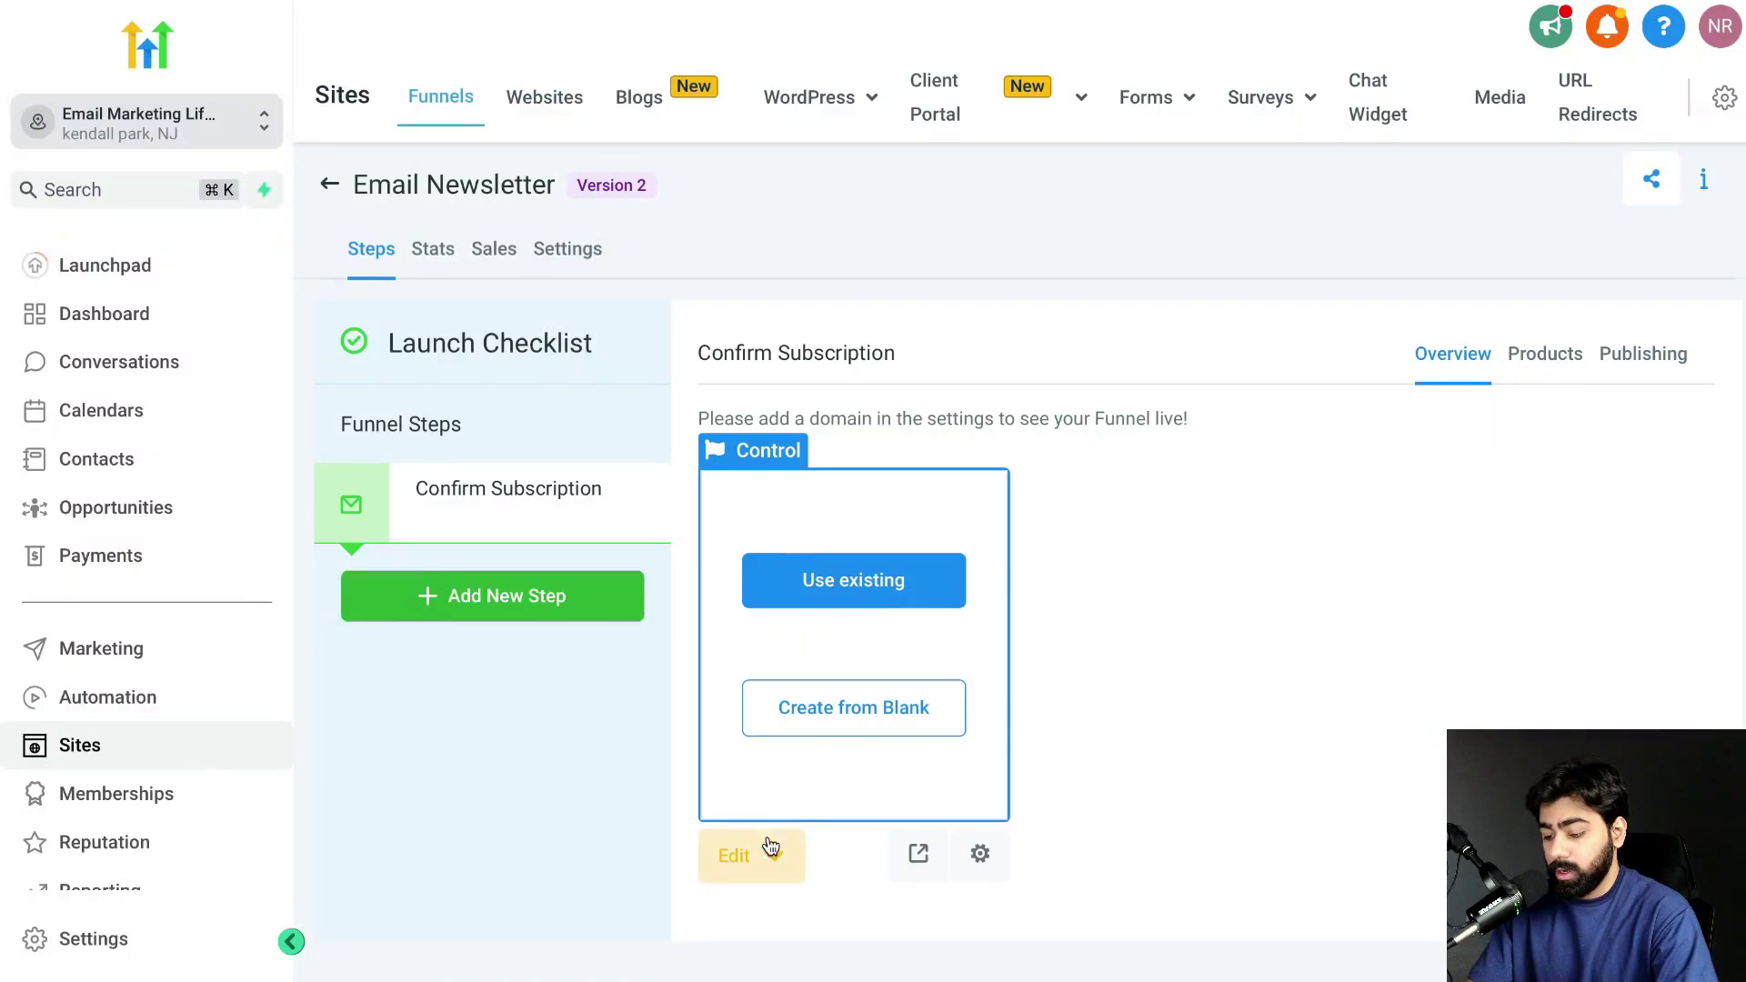
Build a full-width section with a one-column headline holding the pasted thank-you text
{"action": "left_click", "coordinate": [787, 735]}
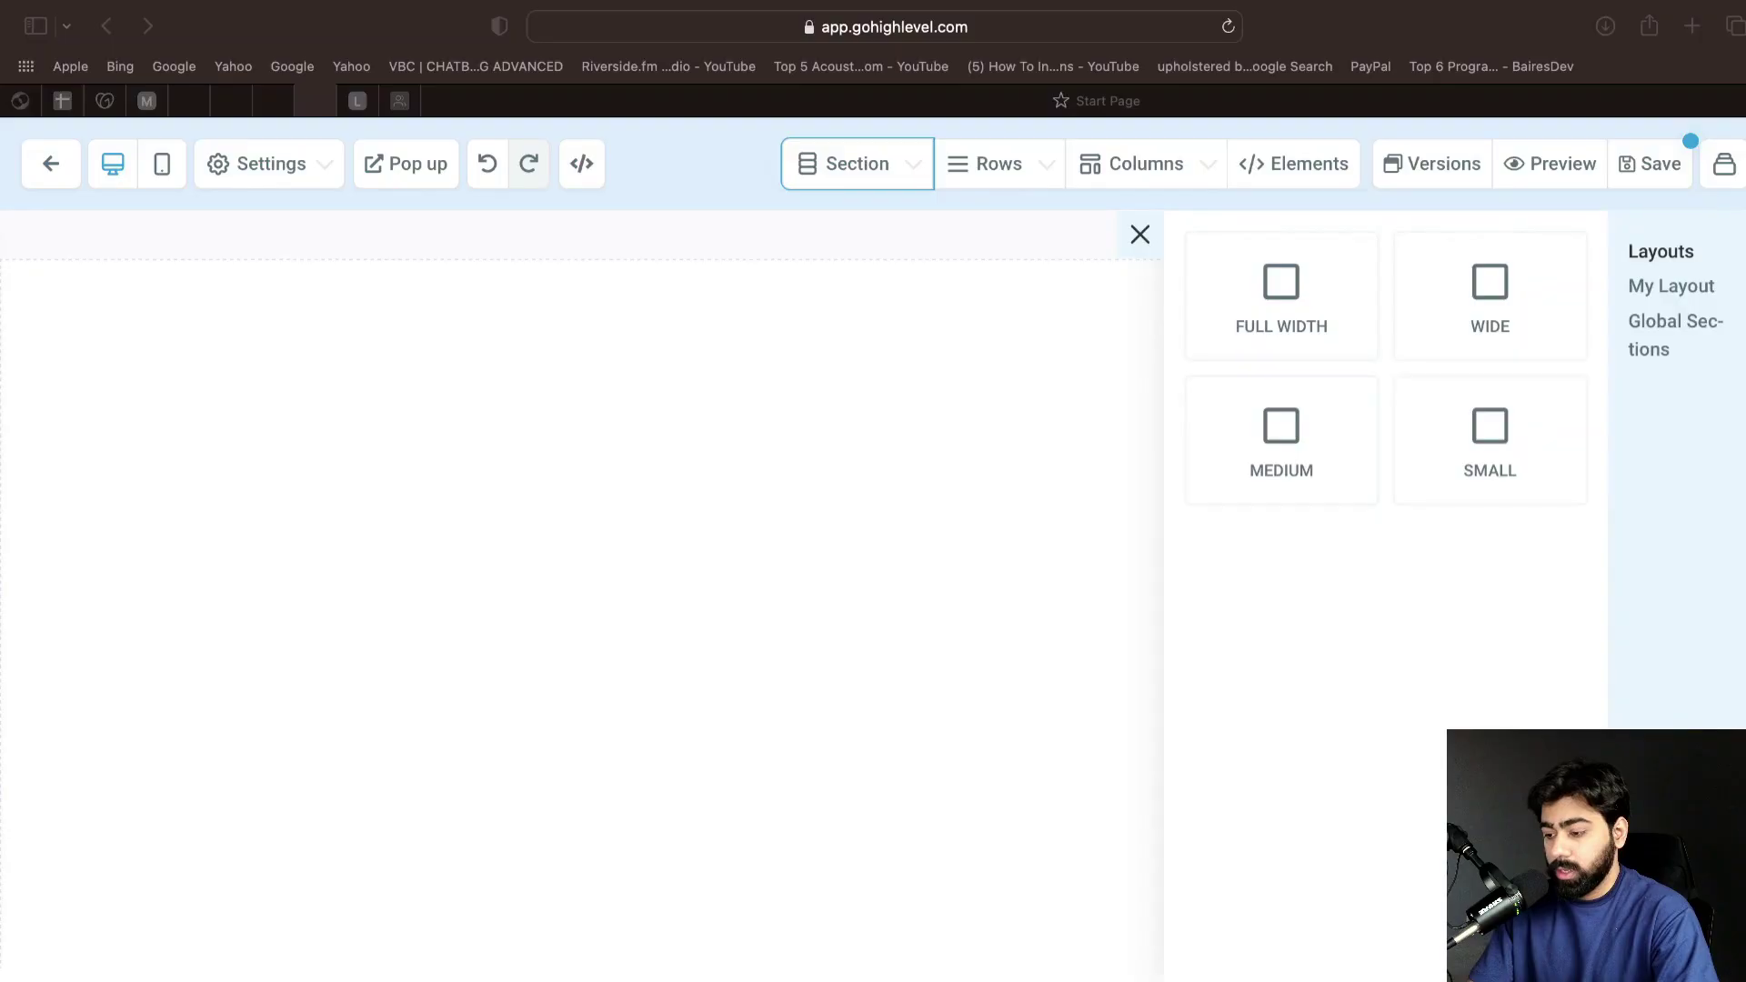
{"action": "left_click", "coordinate": [1276, 320]}
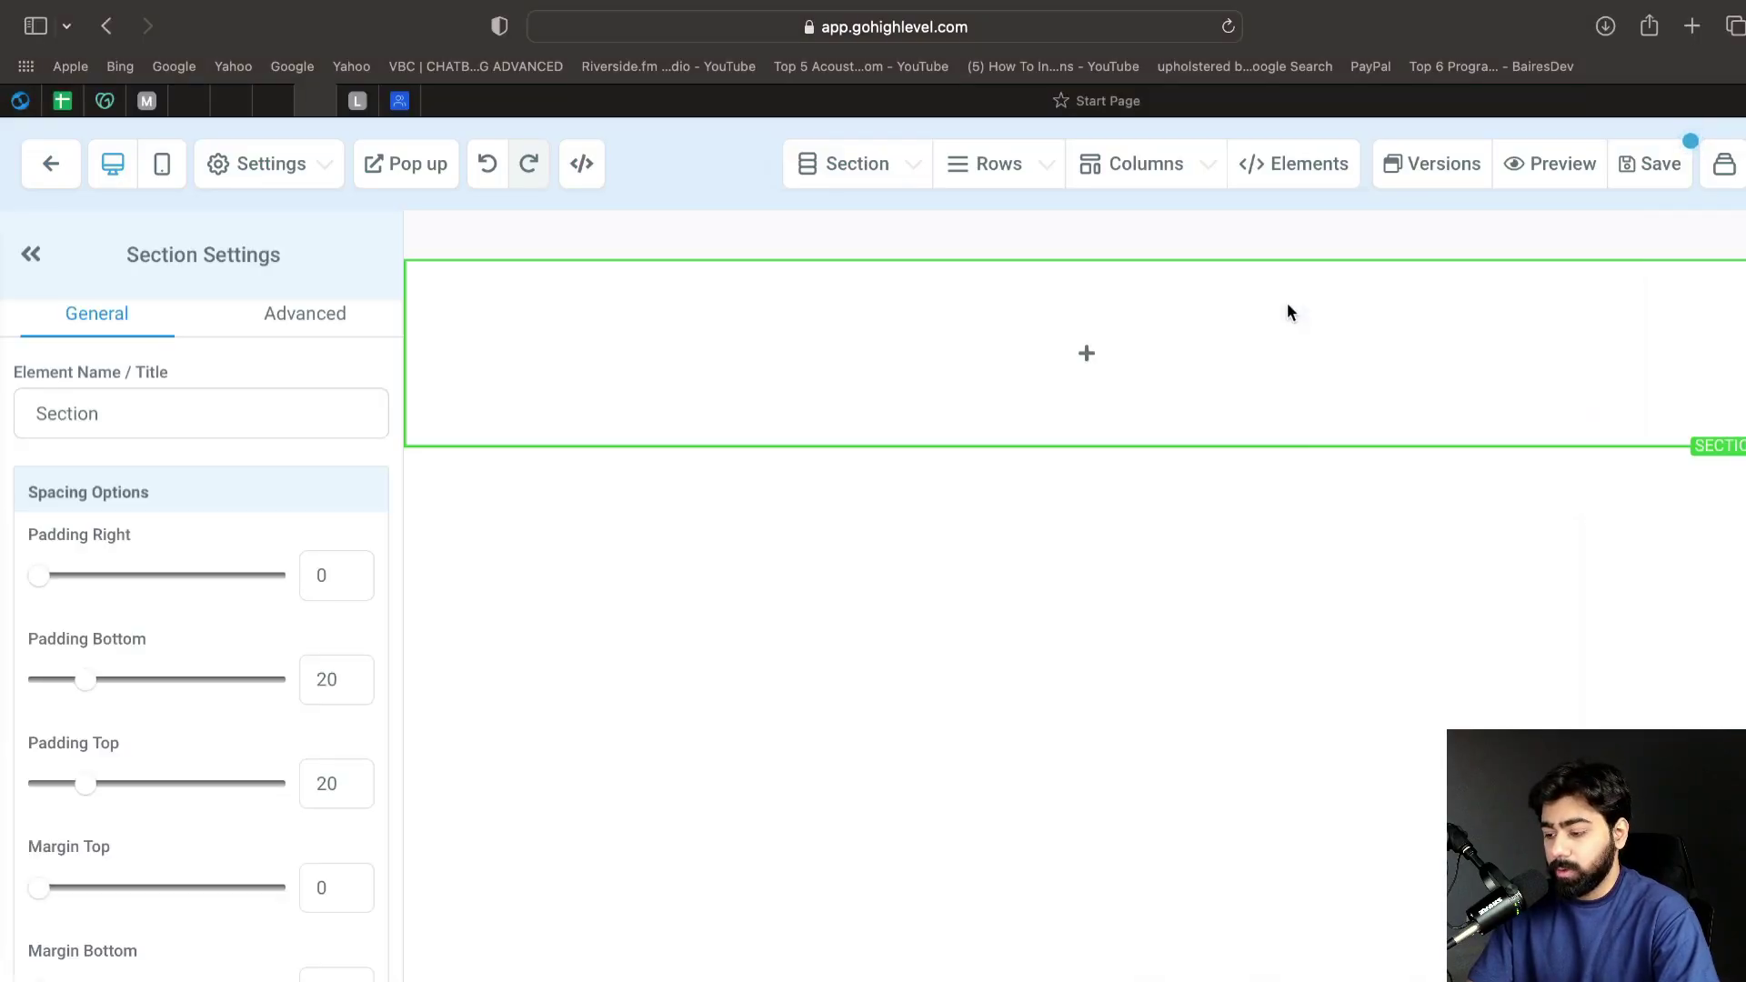
{"action": "left_click", "coordinate": [1103, 353]}
{"action": "left_click", "coordinate": [1356, 347]}
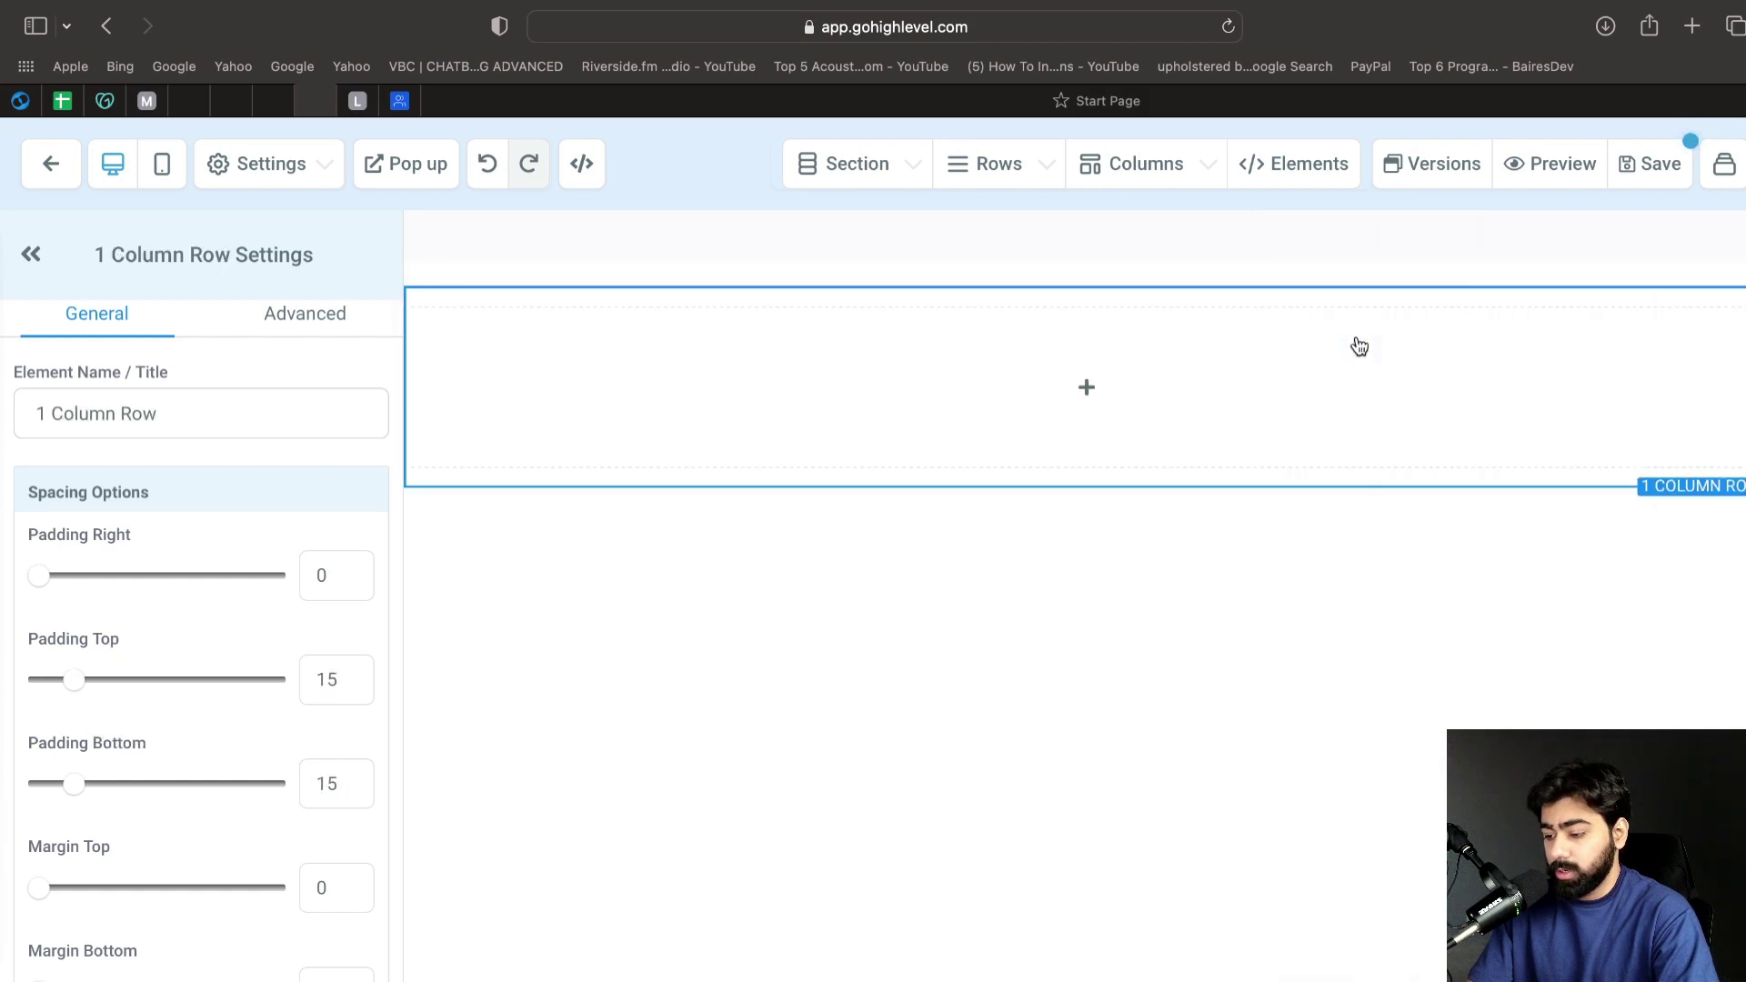
{"action": "left_click", "coordinate": [1107, 387]}
{"action": "left_click", "coordinate": [1242, 421]}
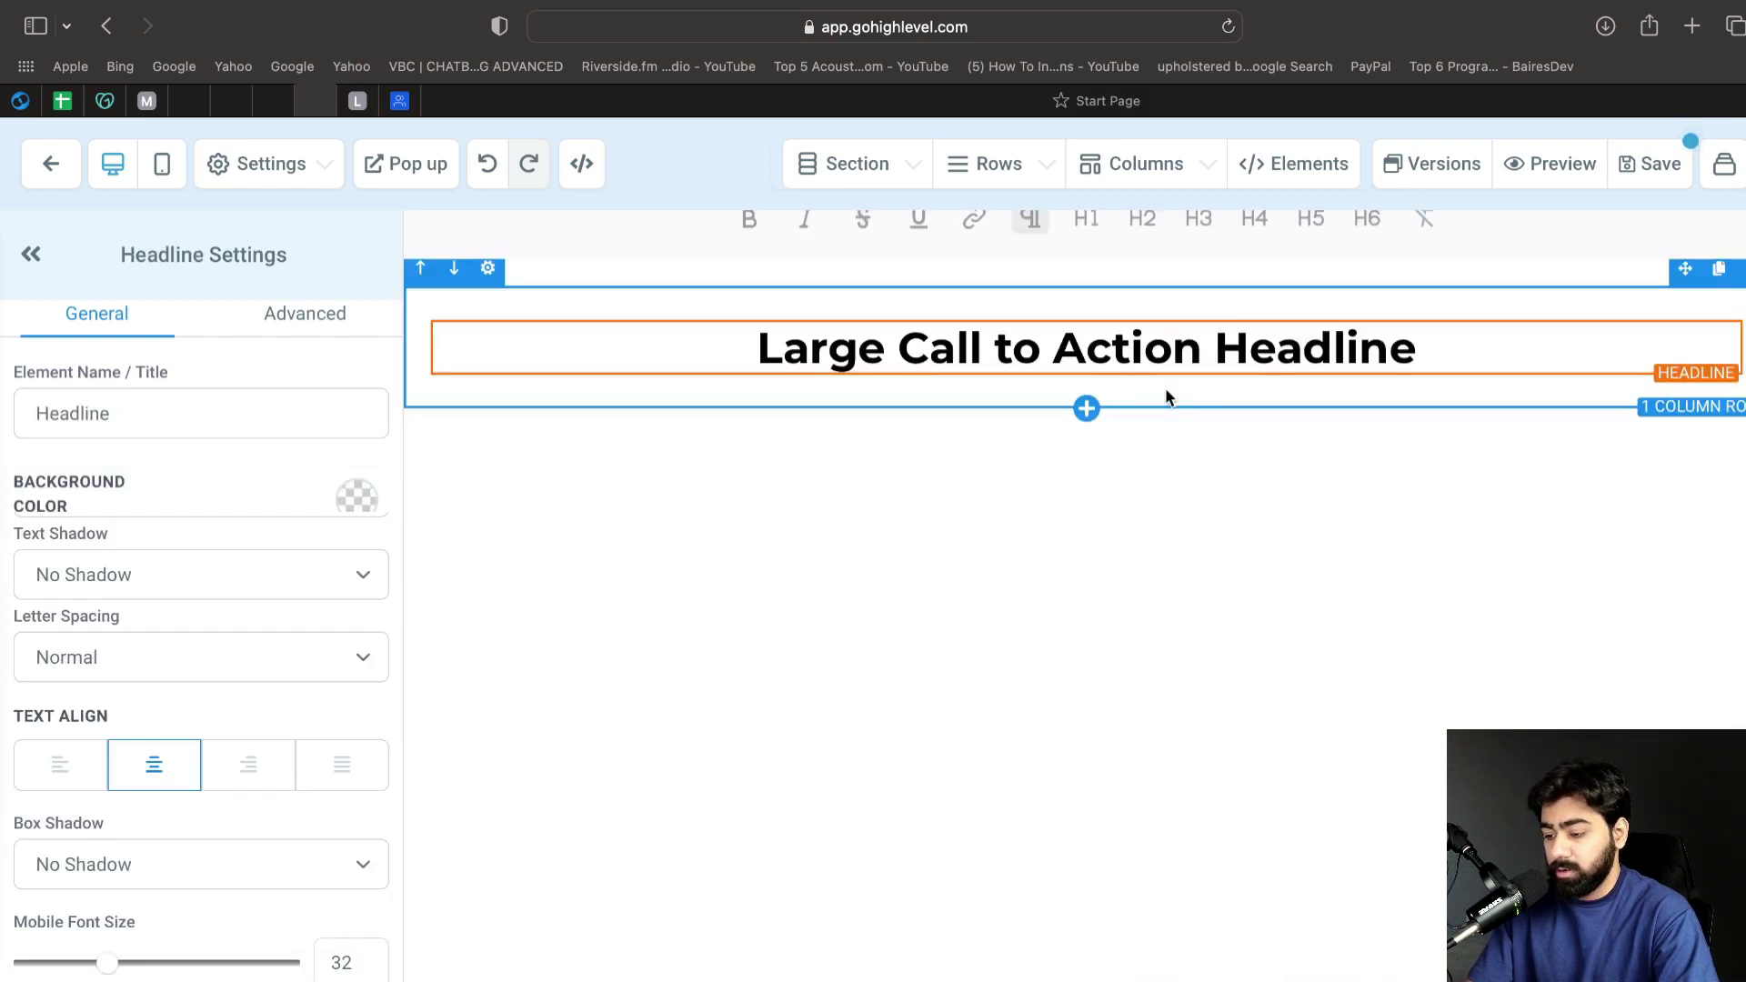
{"action": "left_click", "coordinate": [1131, 342]}
{"action": "key", "text": "super+a"}
{"action": "key", "text": "BackSpace"}
{"action": "type", "text": "Hey {{contact.first_name}}! Thank you for confirming your subscription."}
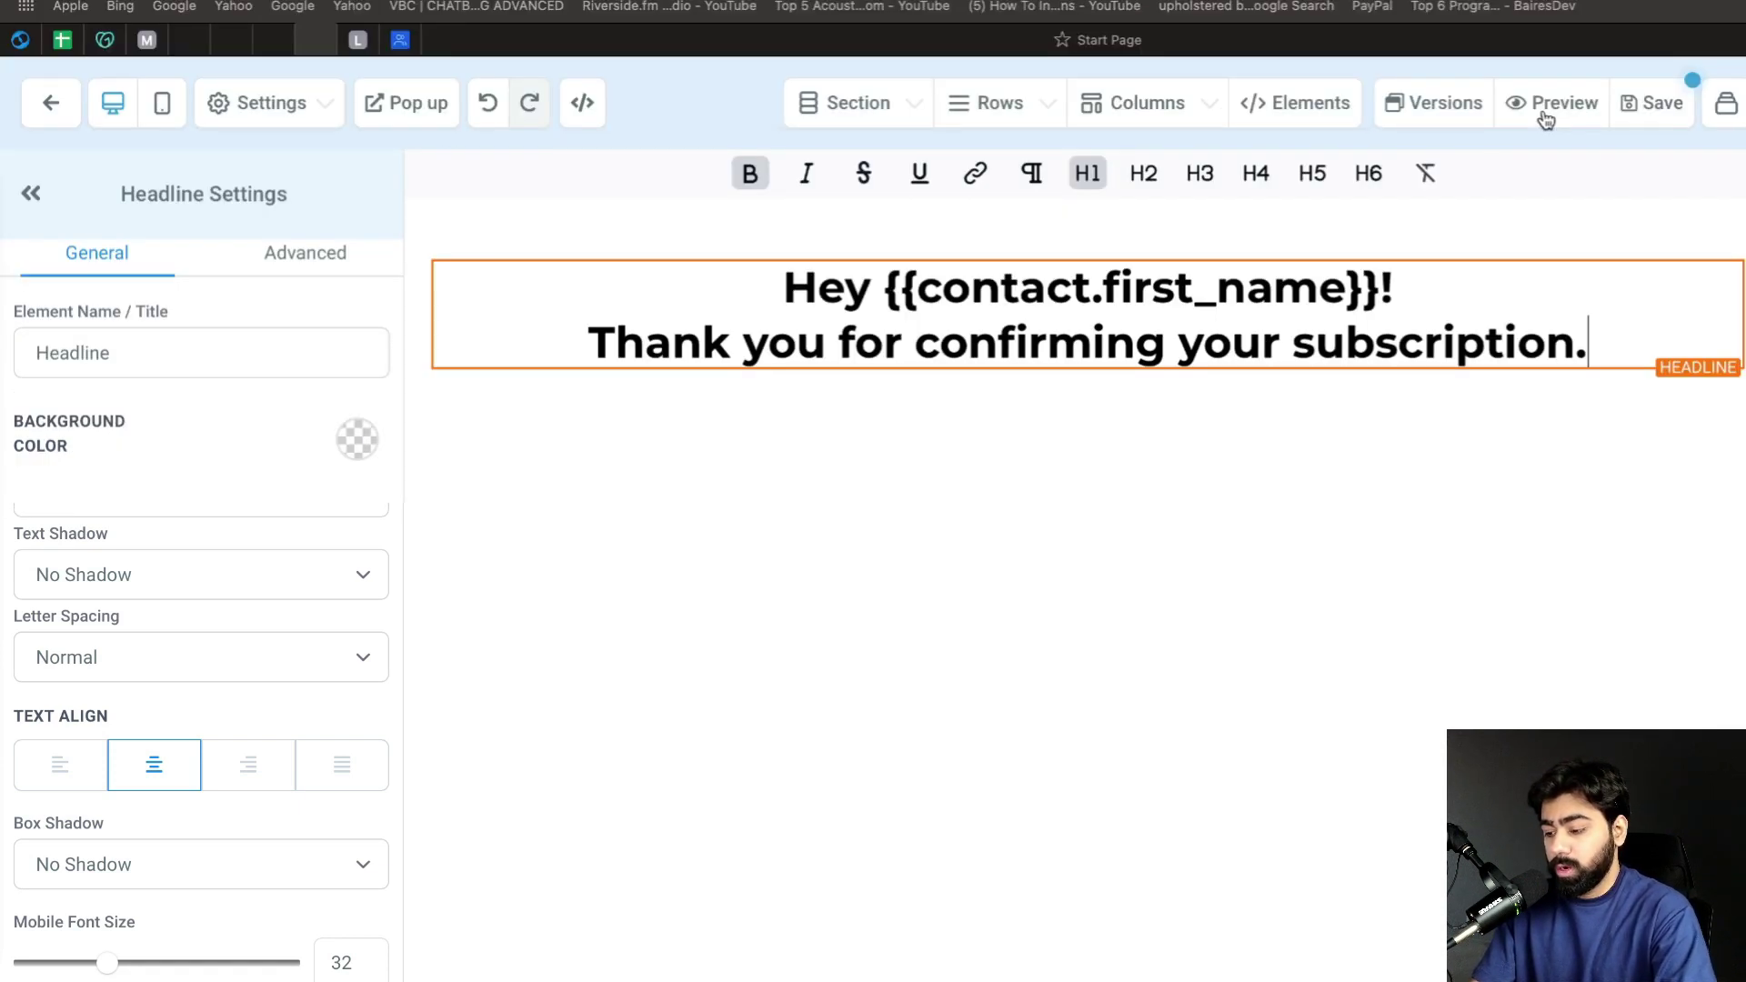
Preview the Confirm Subscription page and copy its preview URL
{"action": "left_click", "coordinate": [1543, 113]}
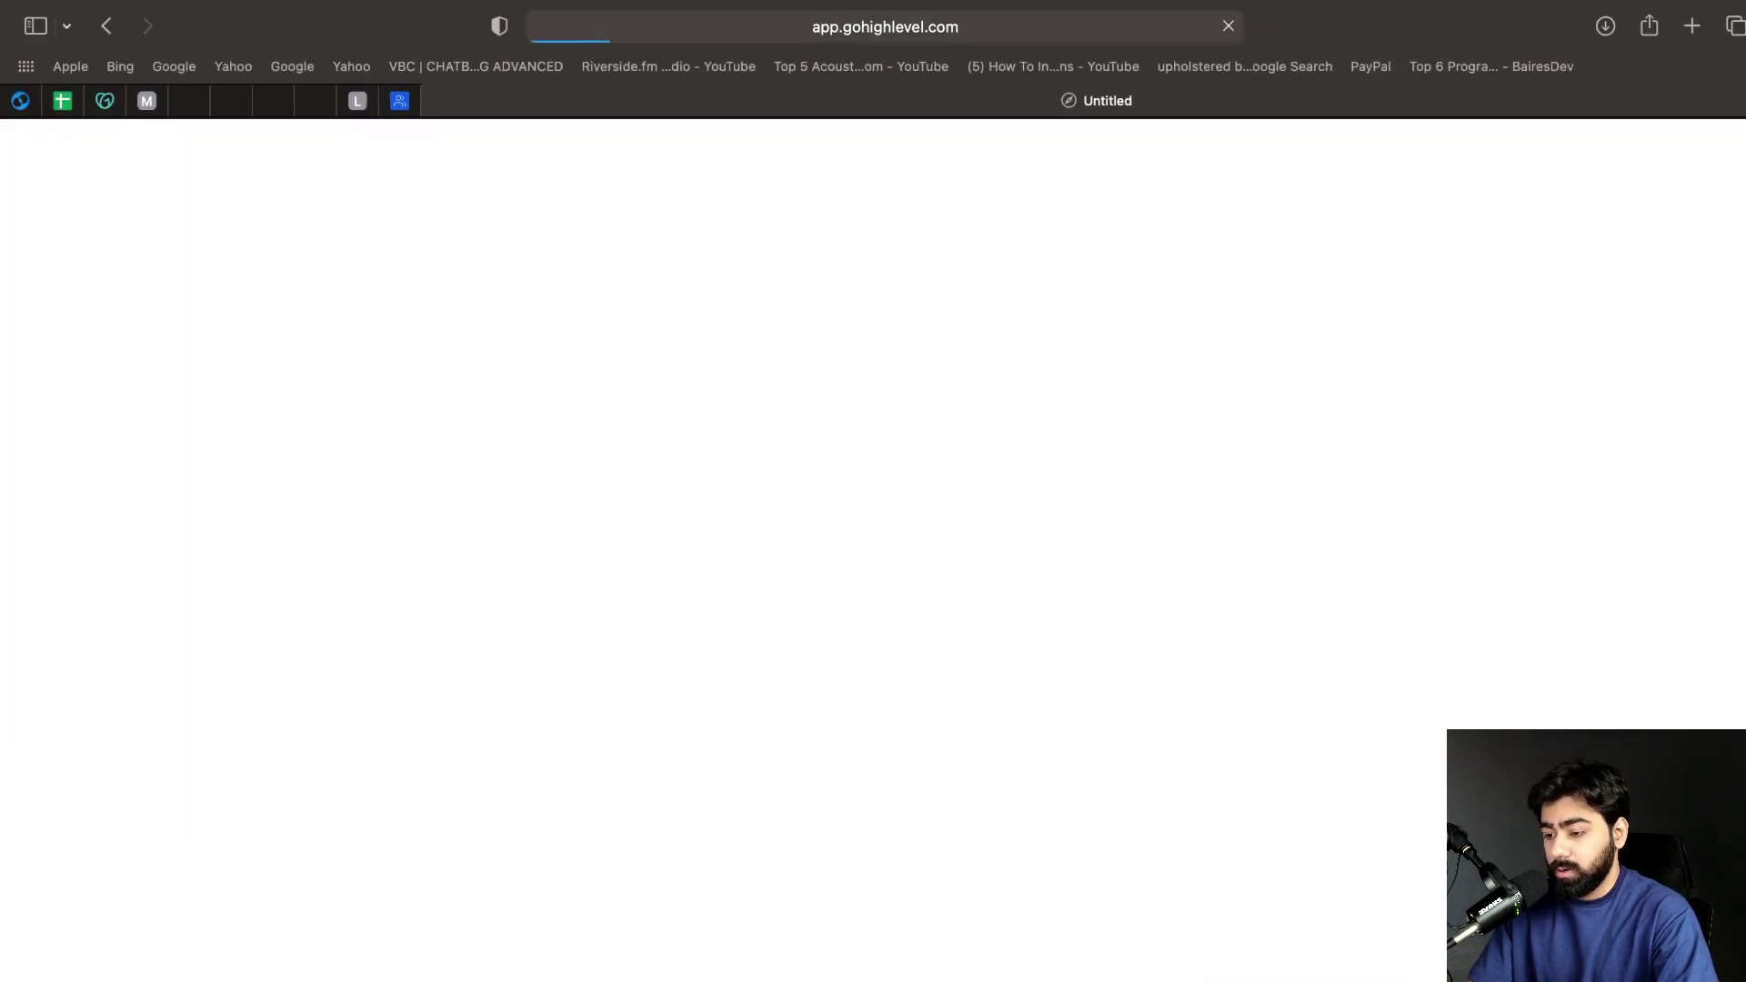
{"action": "left_click", "coordinate": [913, 32]}
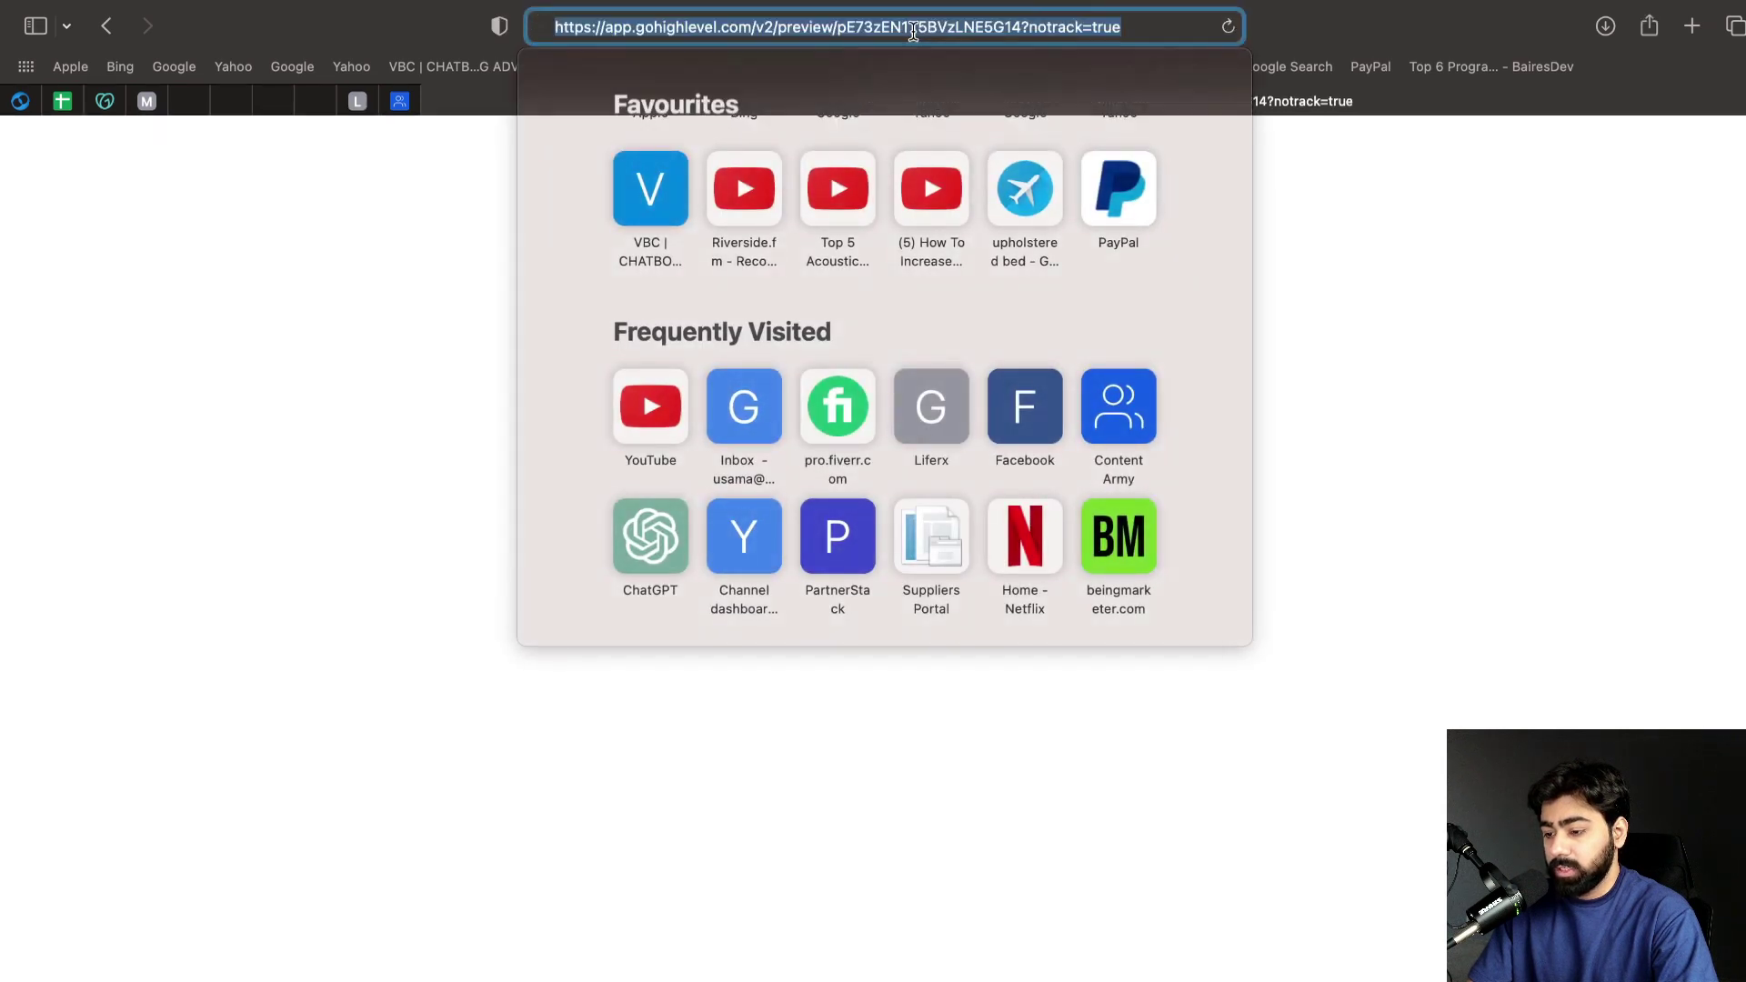
{"action": "right_click", "coordinate": [1061, 23]}
{"action": "left_click", "coordinate": [1093, 62]}
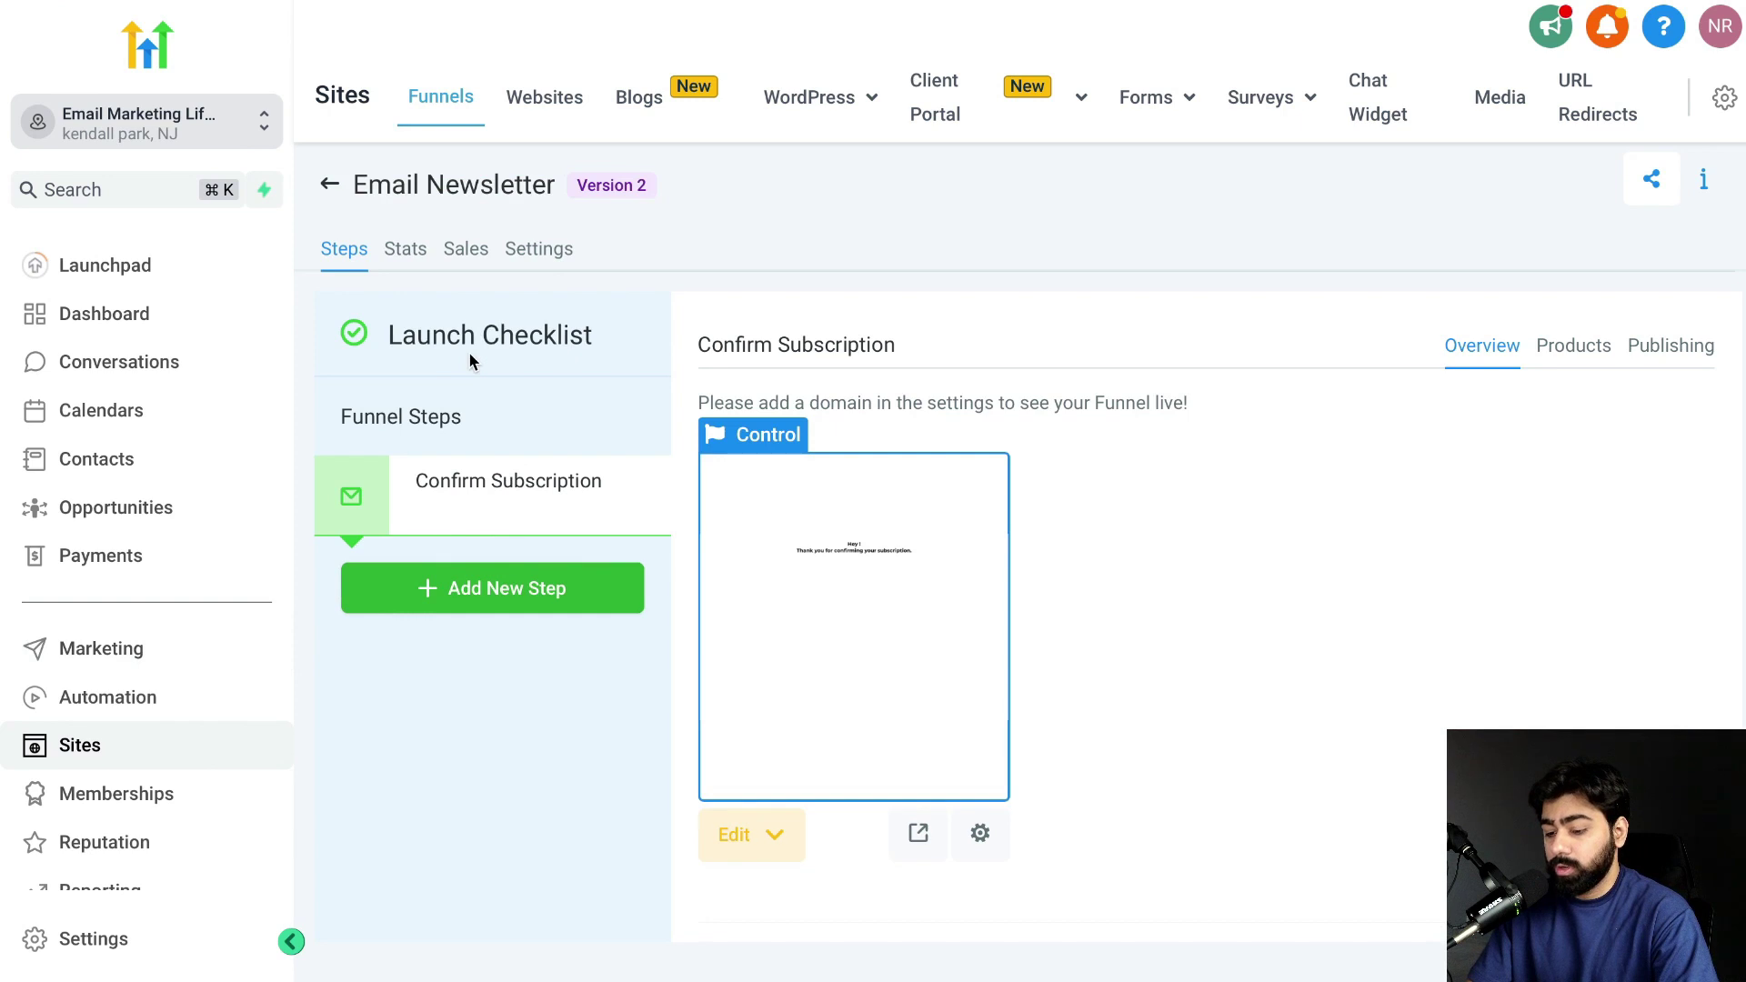
Add a 'Confirmed Subscription' trigger link pointing to the pasted preview URL
{"action": "left_click", "coordinate": [100, 658]}
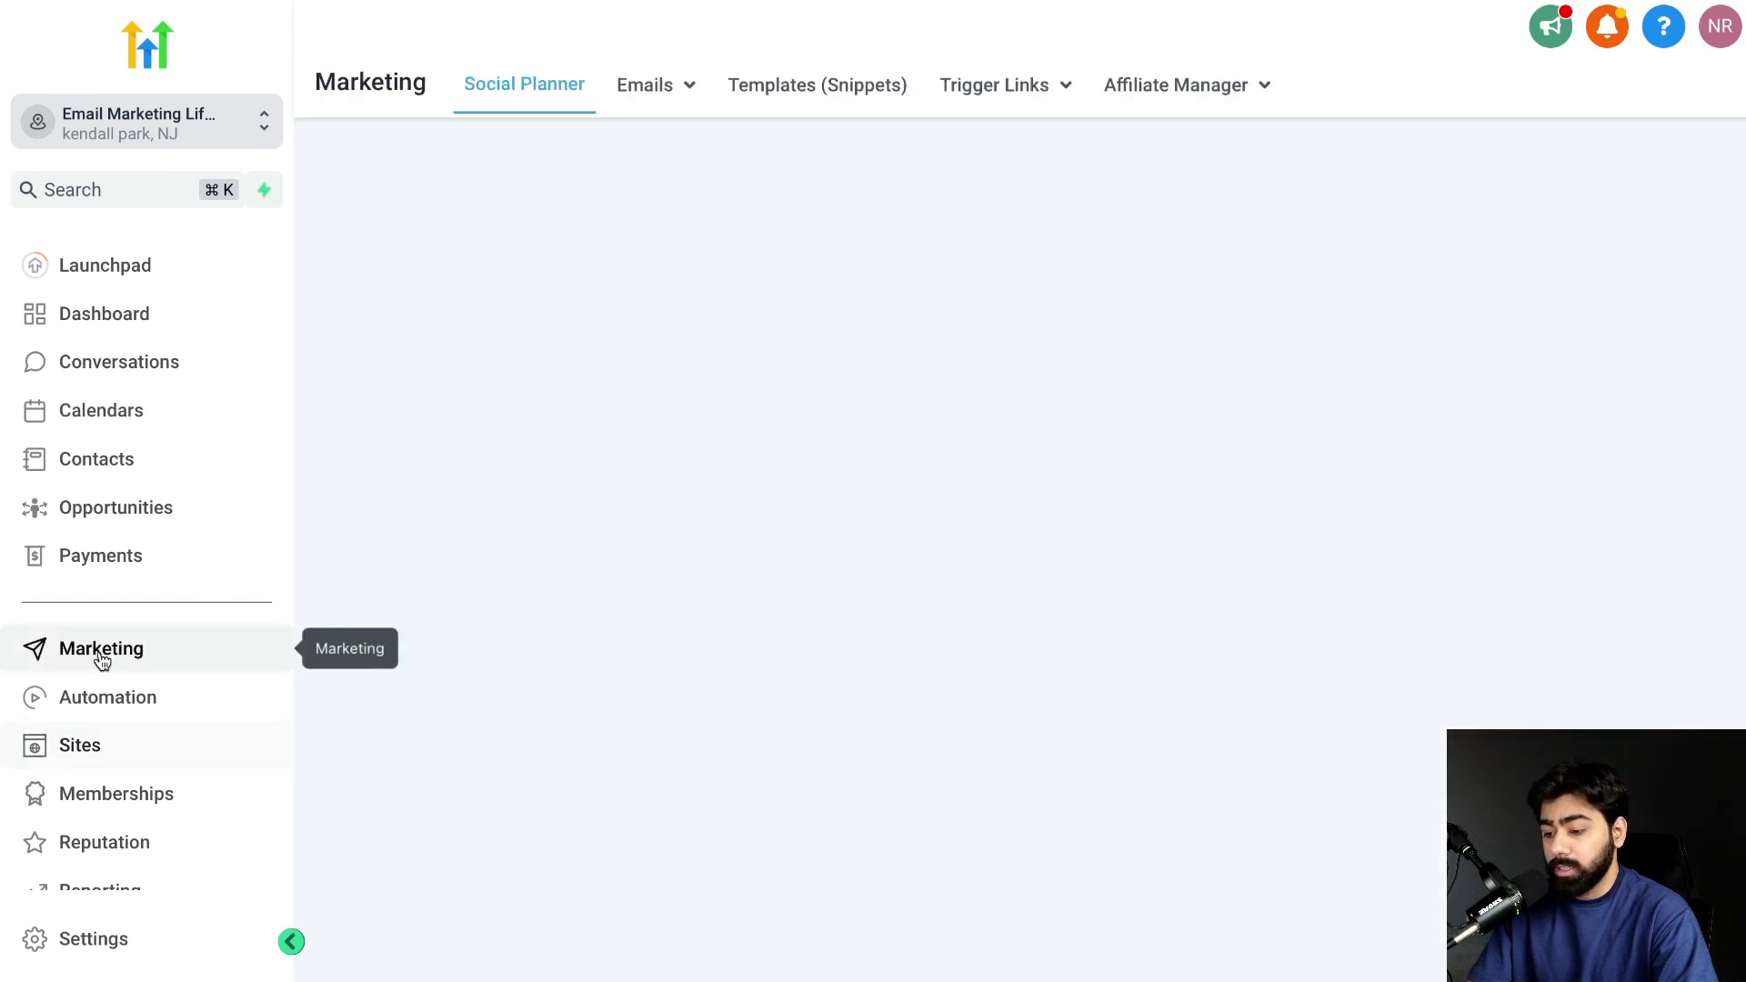
{"action": "mouse_move", "coordinate": [982, 98]}
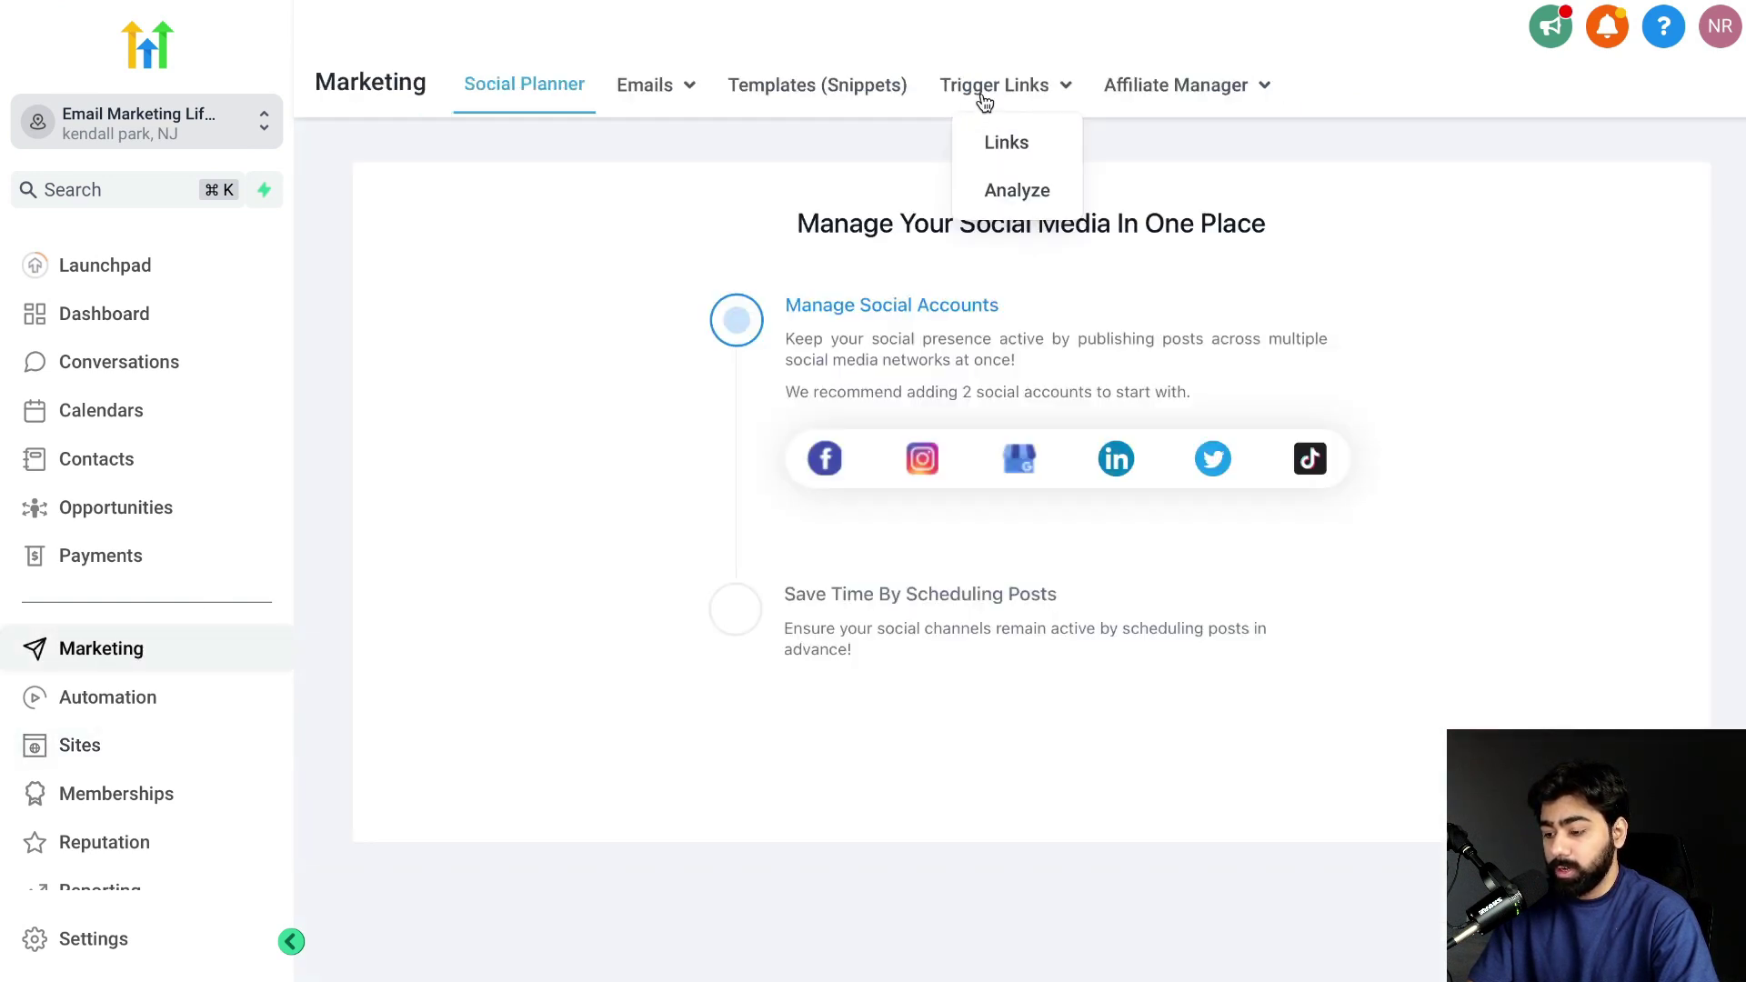
{"action": "left_click", "coordinate": [1006, 148]}
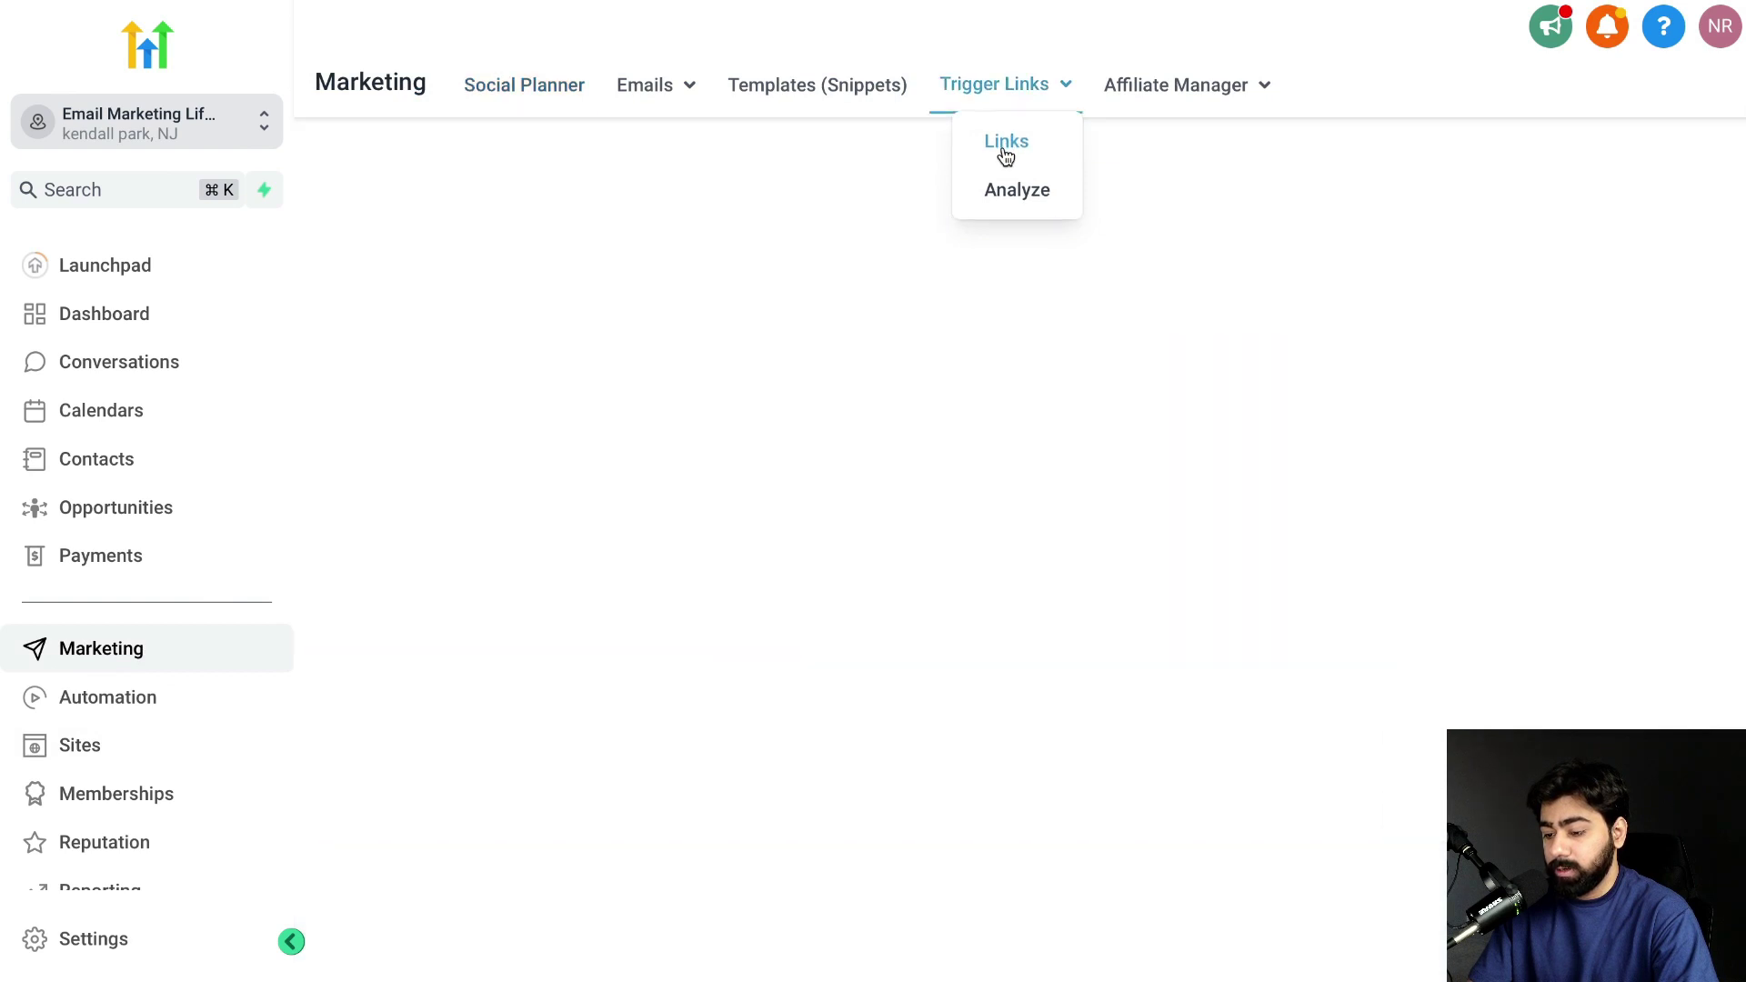
{"action": "left_click", "coordinate": [1662, 197]}
{"action": "type", "text": "Confirmed Subscription"}
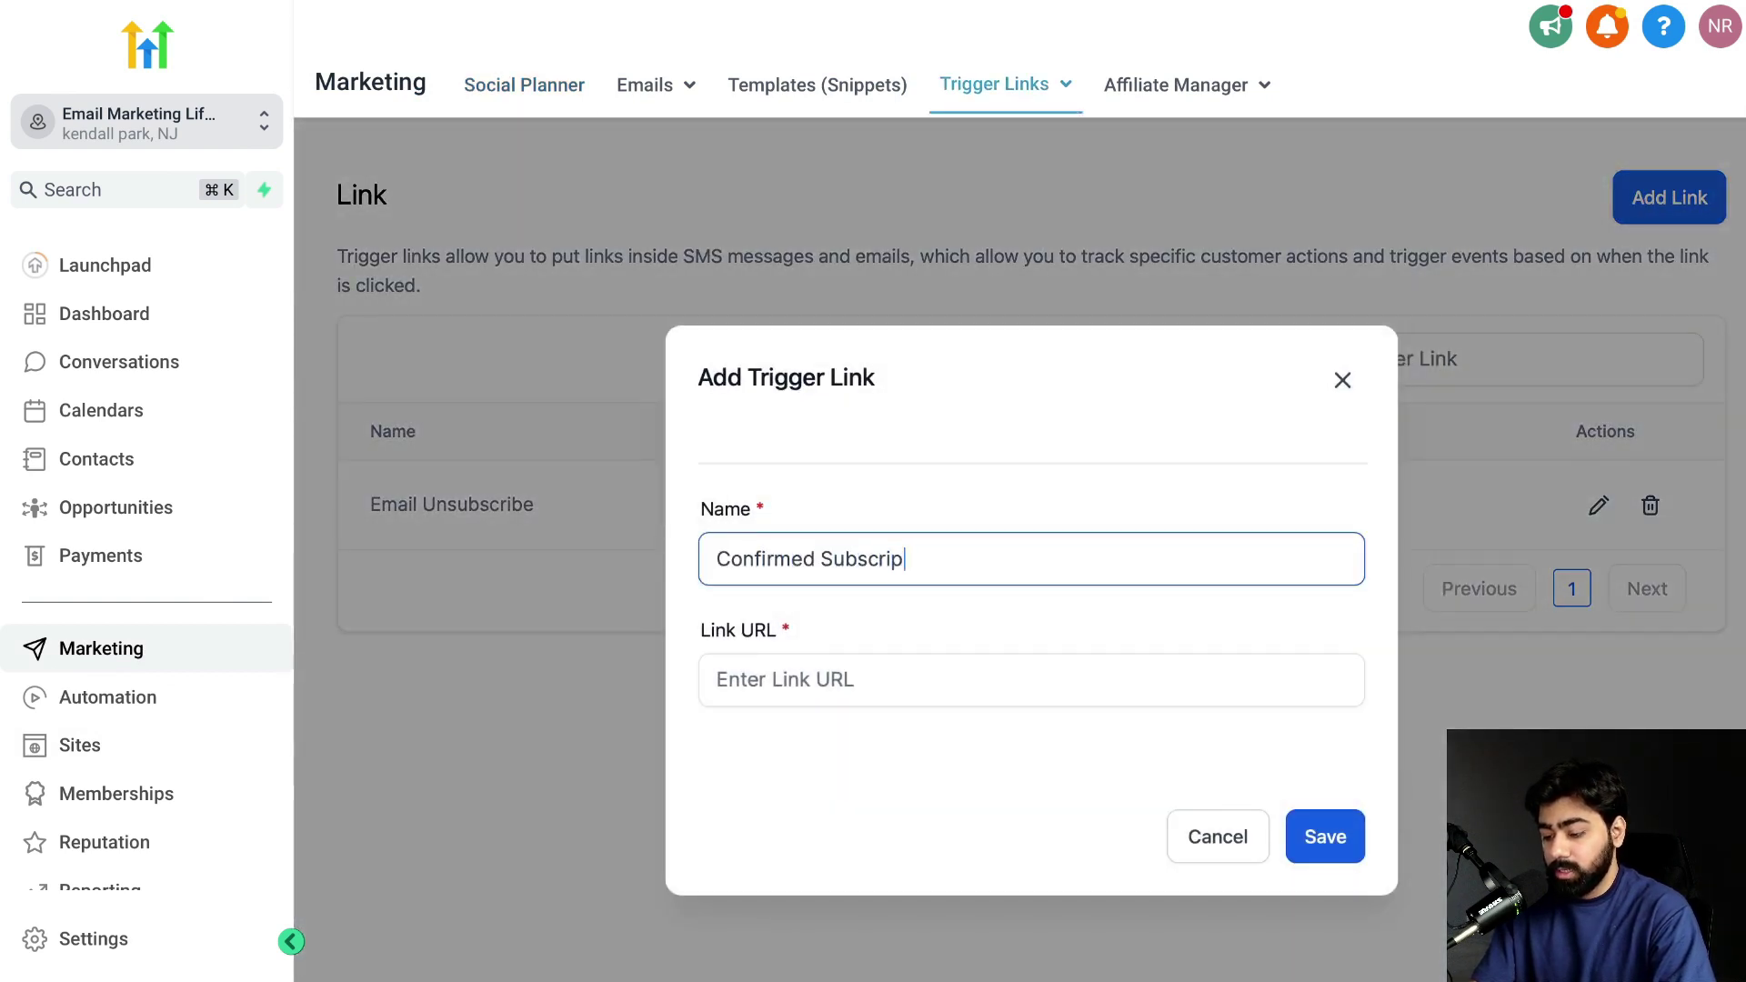
{"action": "left_click", "coordinate": [770, 674]}
{"action": "key", "text": "super+v"}
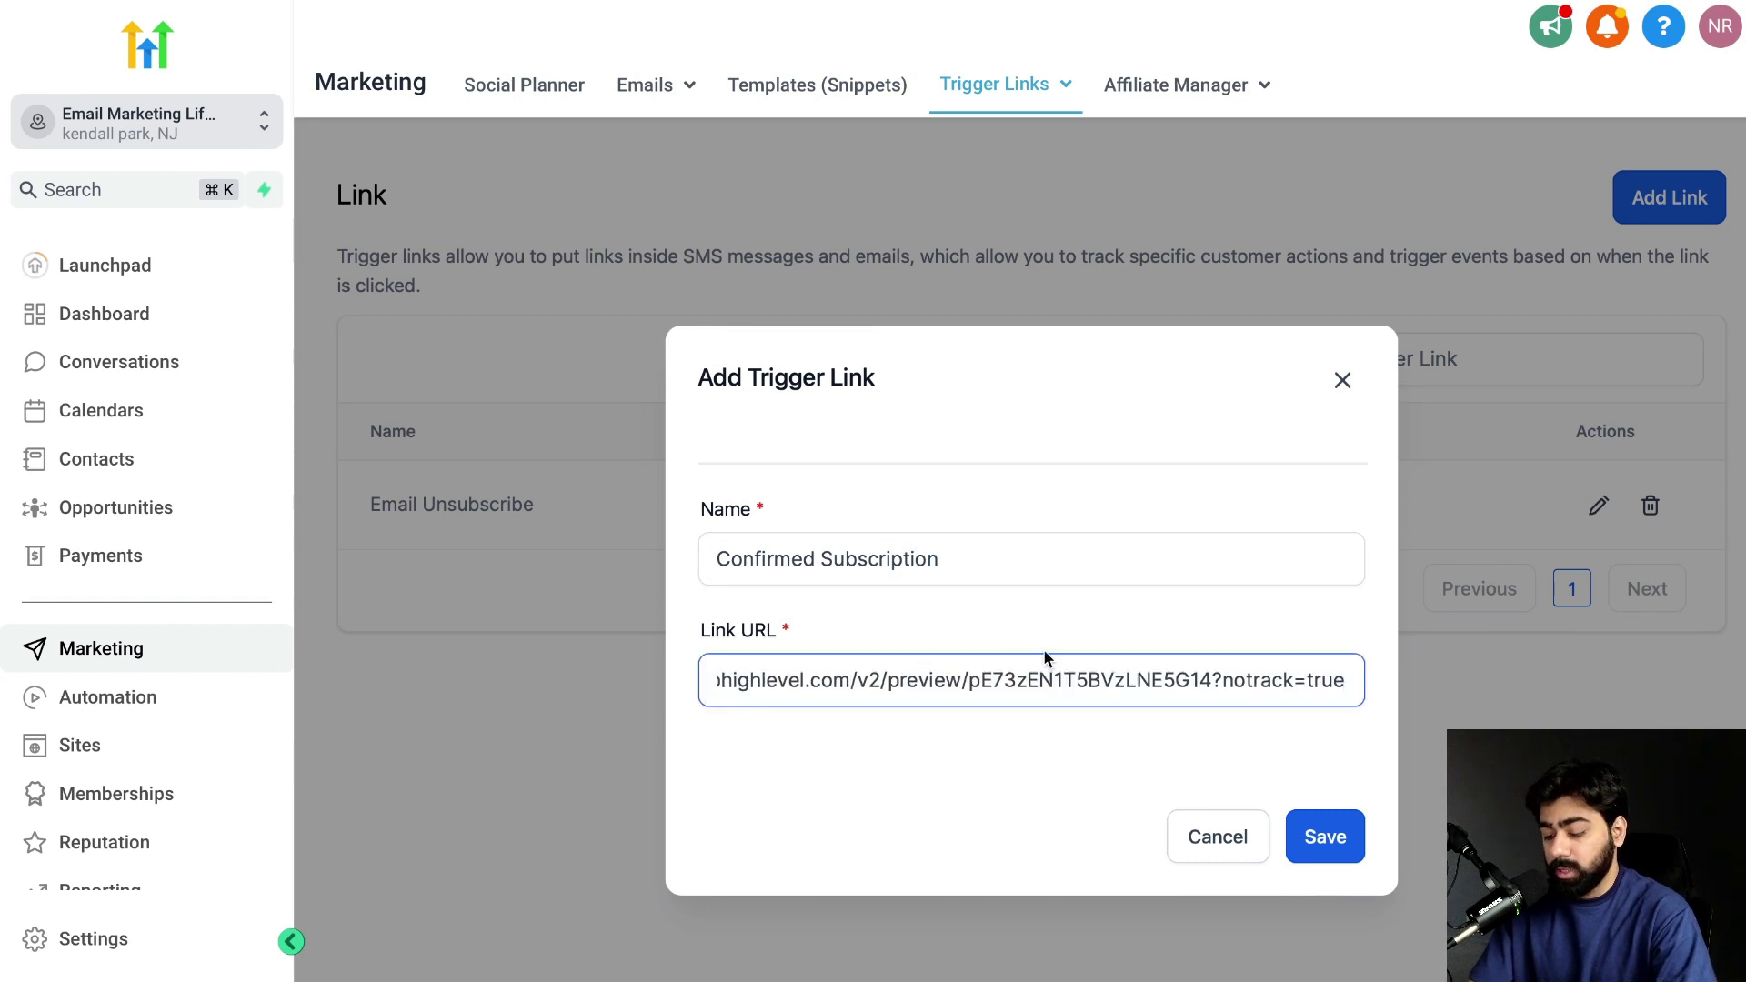
{"action": "left_click", "coordinate": [1325, 835]}
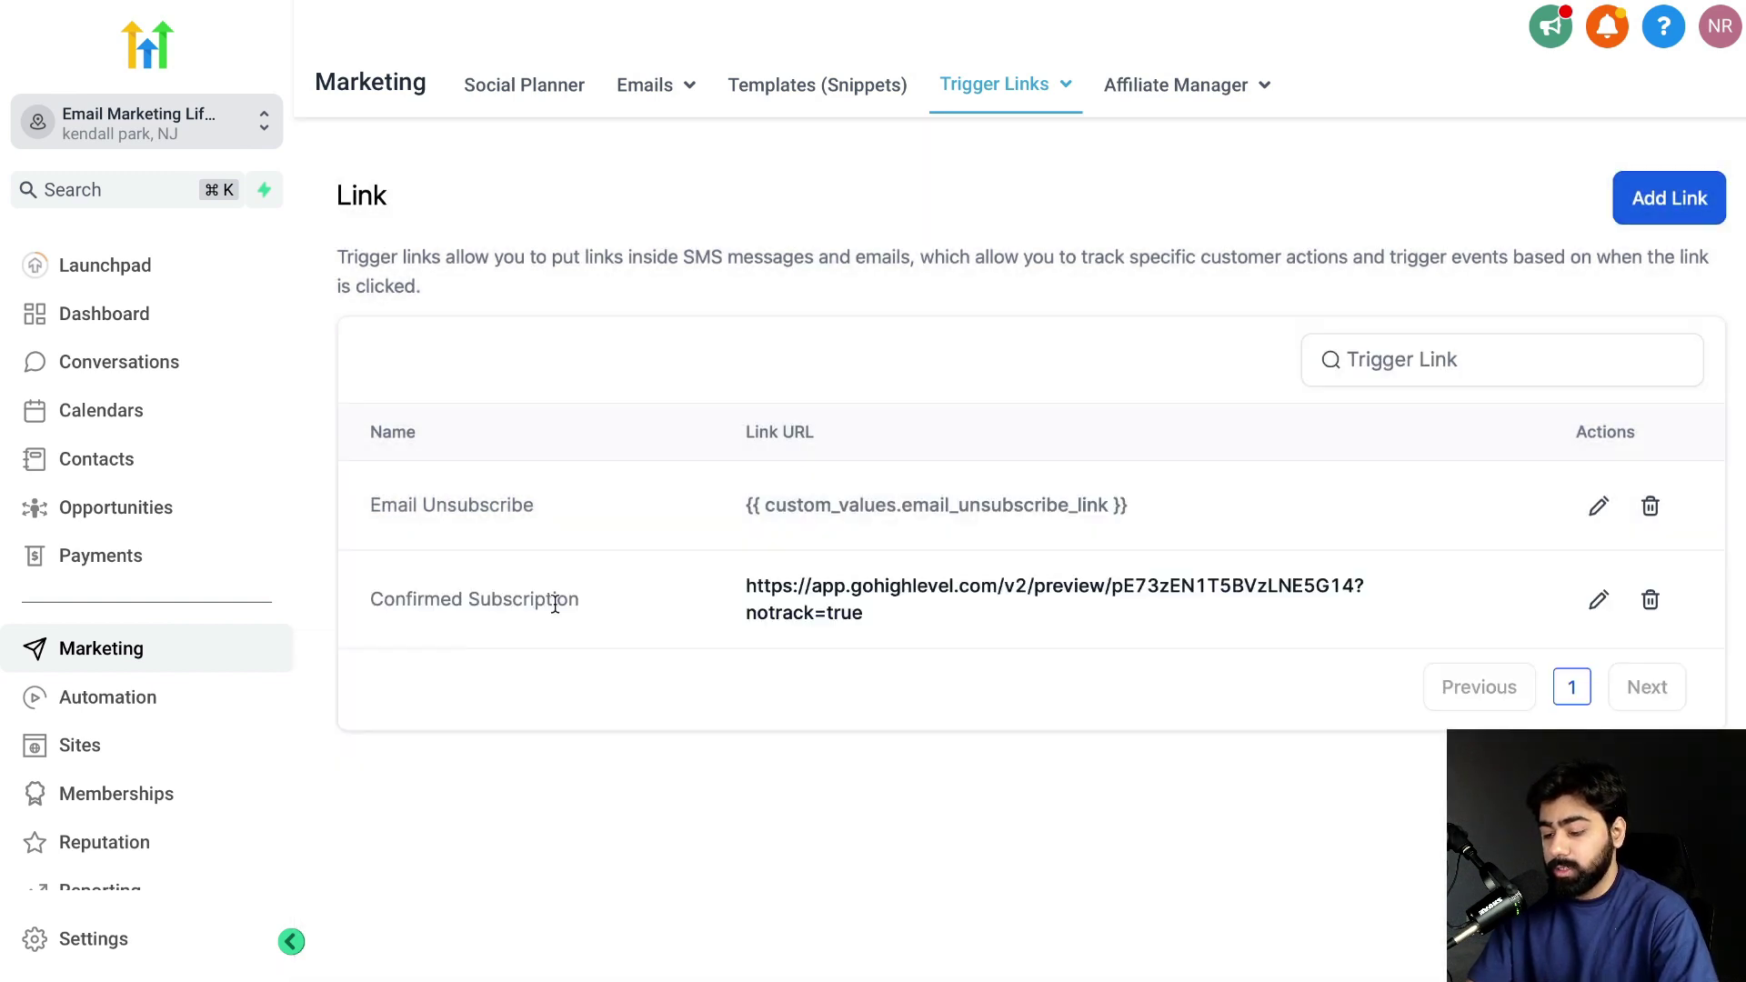
{"action": "left_click_drag", "start_coordinate": [582, 599], "coordinate": [358, 603]}
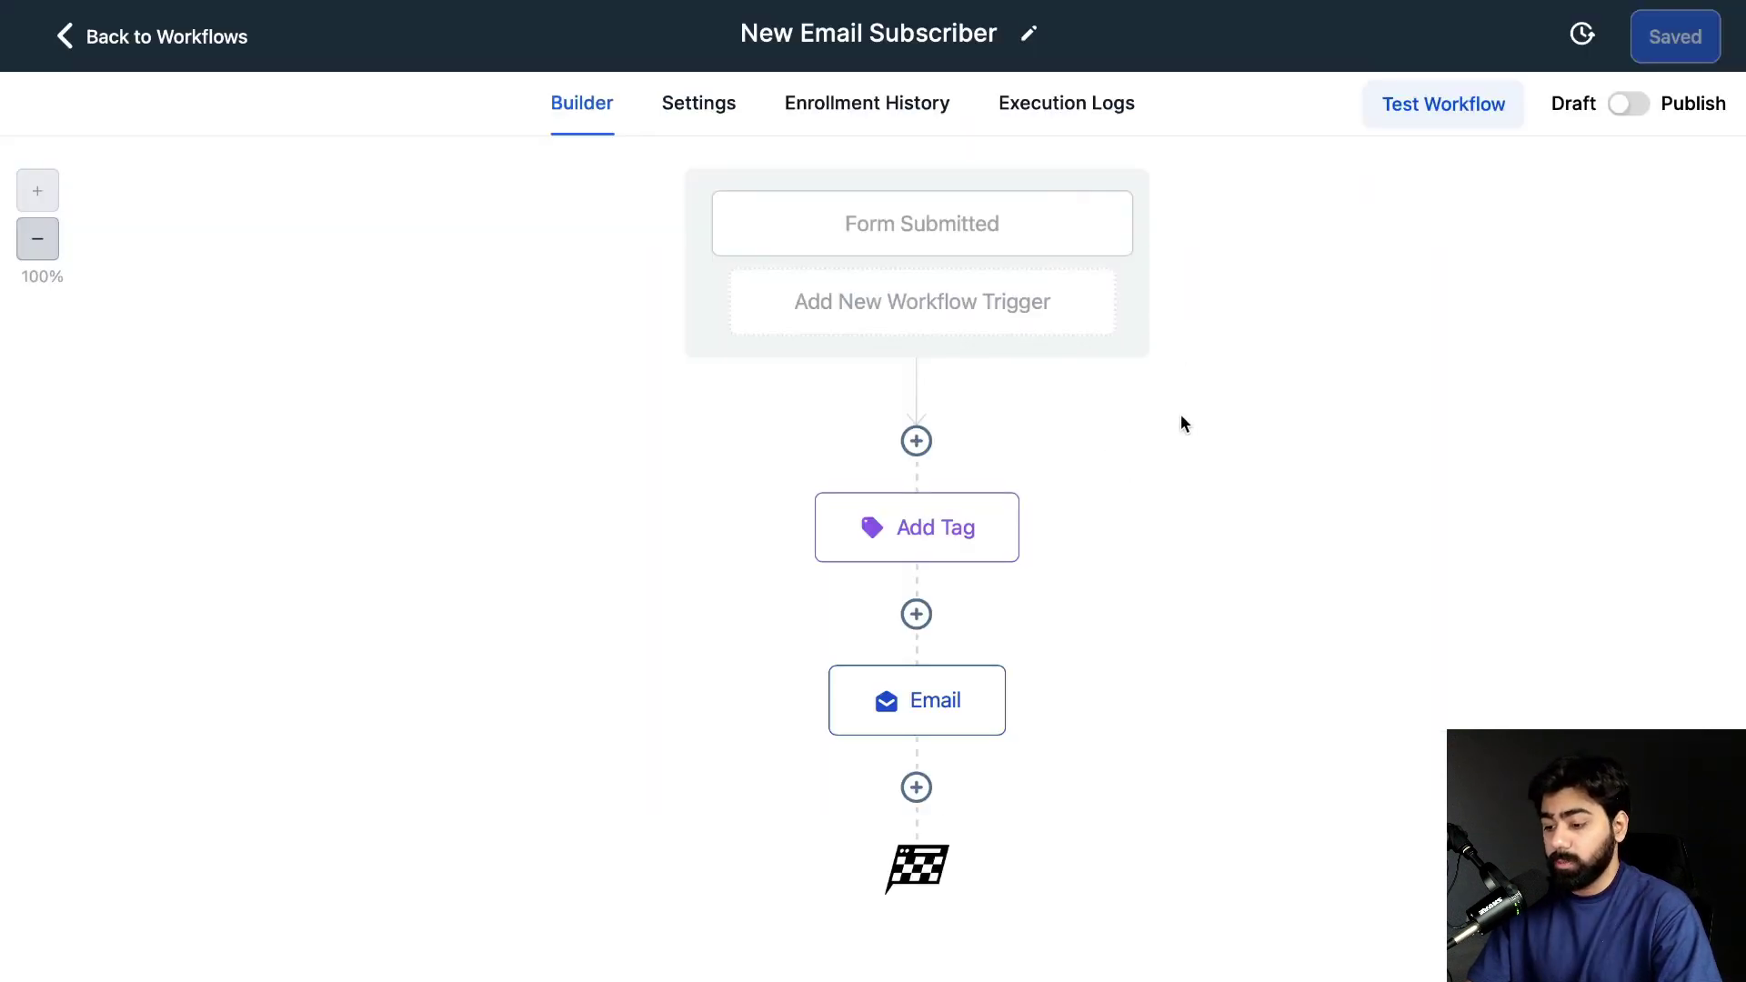
Insert the Confirmed Subscription trigger link tag into the email, then cut it out
{"action": "left_click", "coordinate": [931, 736]}
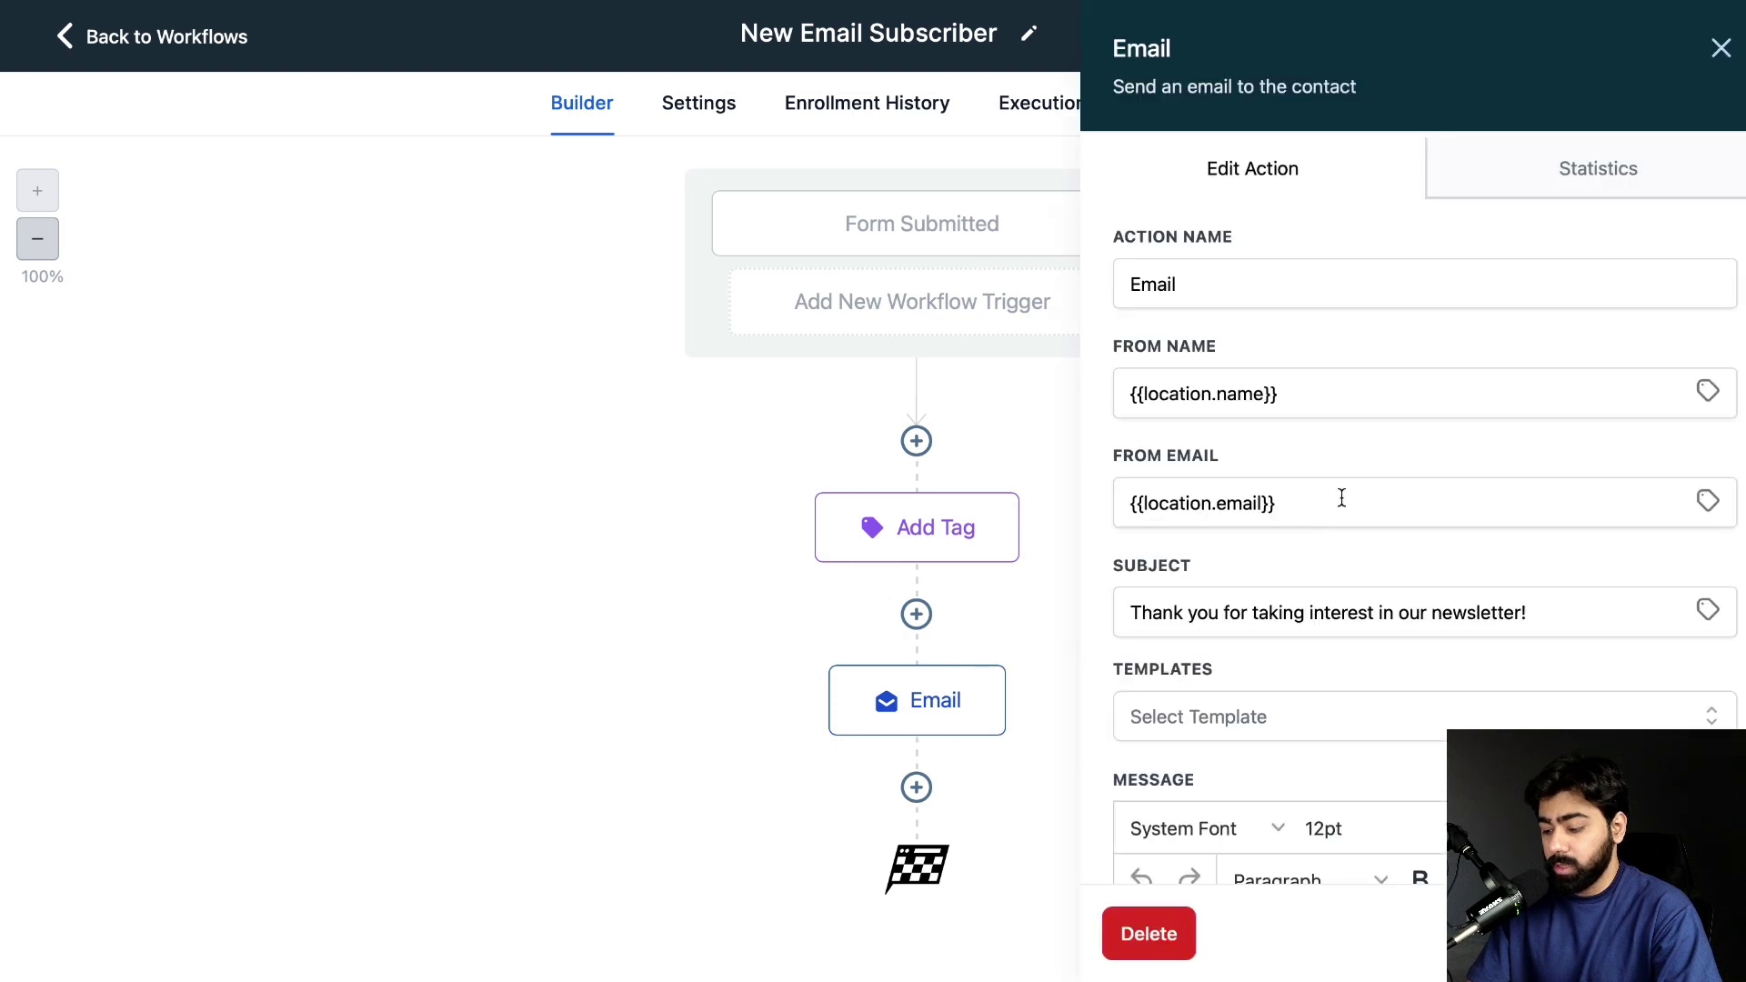
{"action": "scroll", "coordinate": [1340, 494], "scroll_direction": "down", "scroll_amount": 8}
{"action": "key", "text": "Return"}
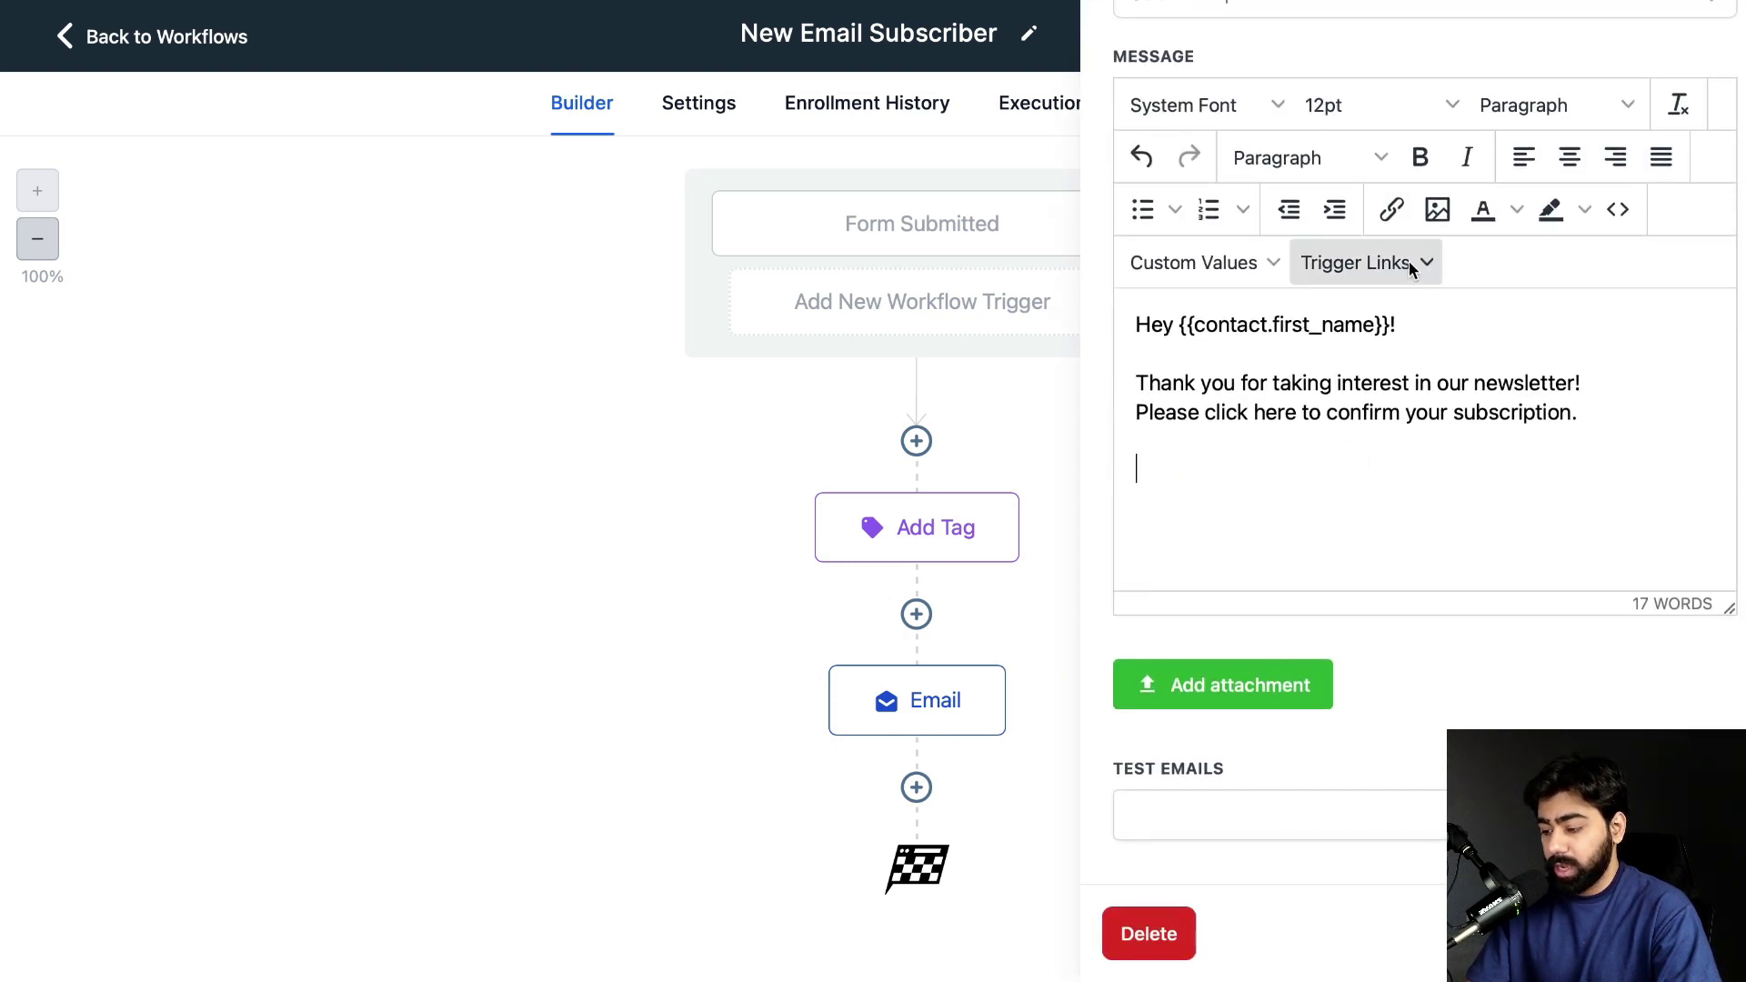
{"action": "left_click", "coordinate": [1412, 266]}
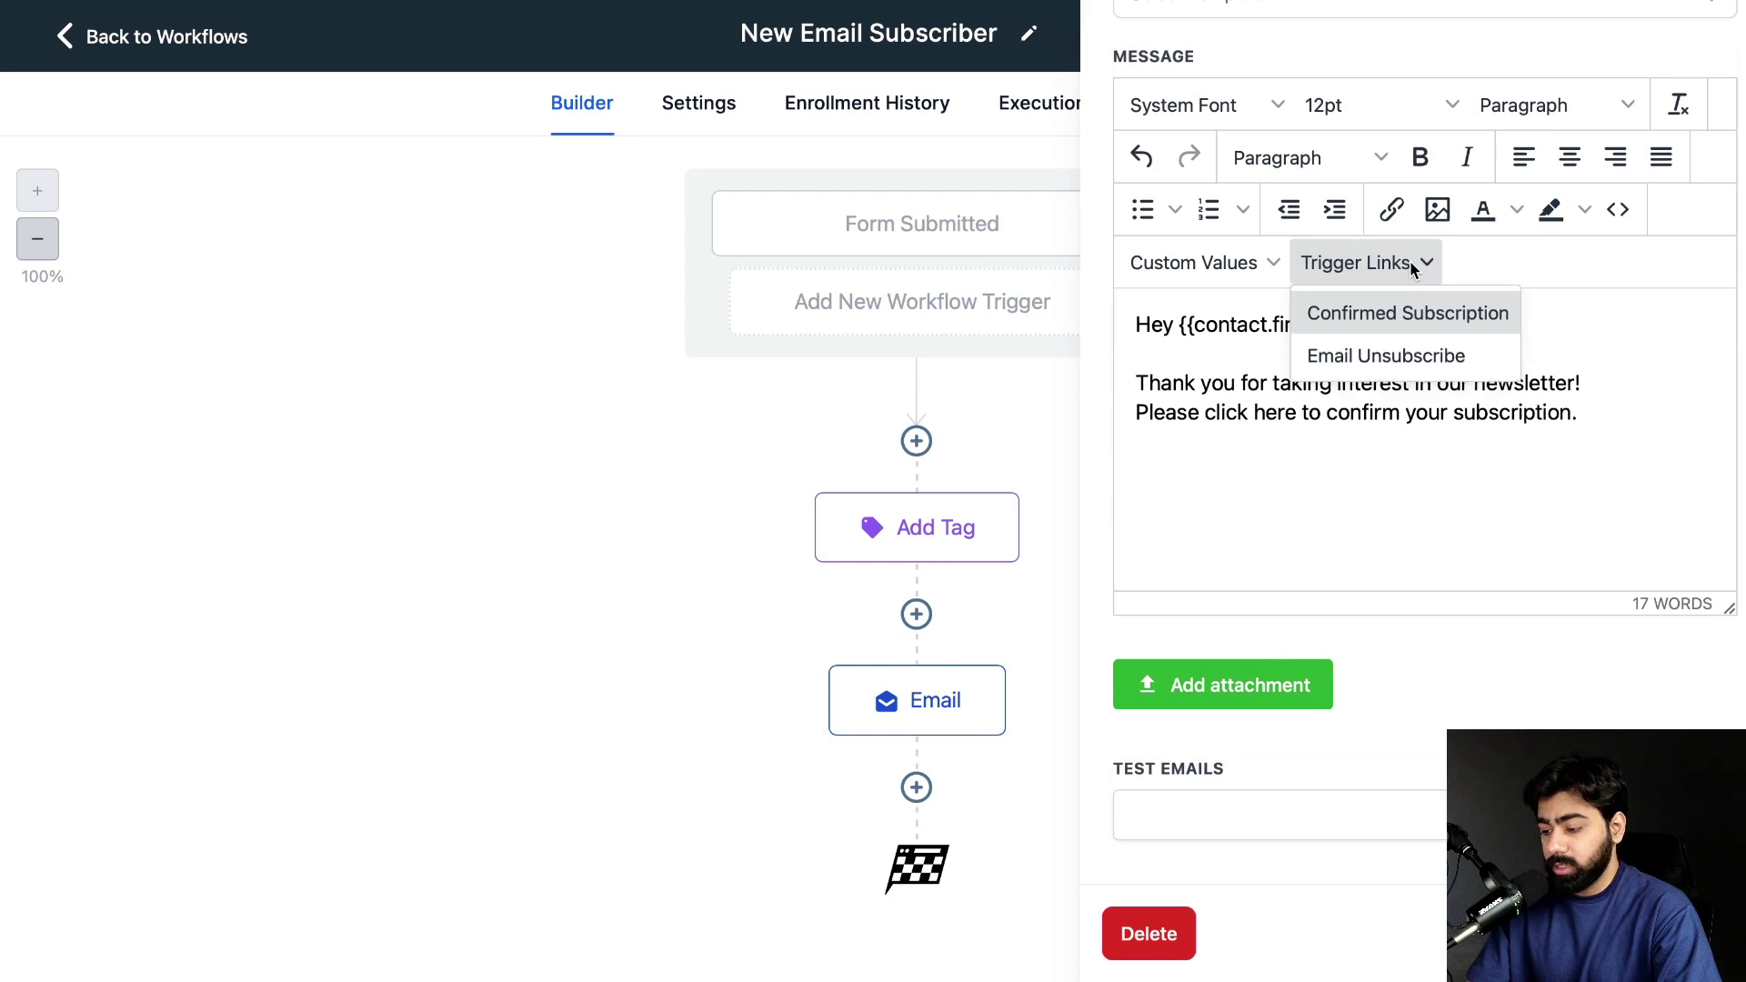
{"action": "left_click", "coordinate": [1367, 315]}
{"action": "left_click_drag", "start_coordinate": [1544, 477], "coordinate": [1136, 471]}
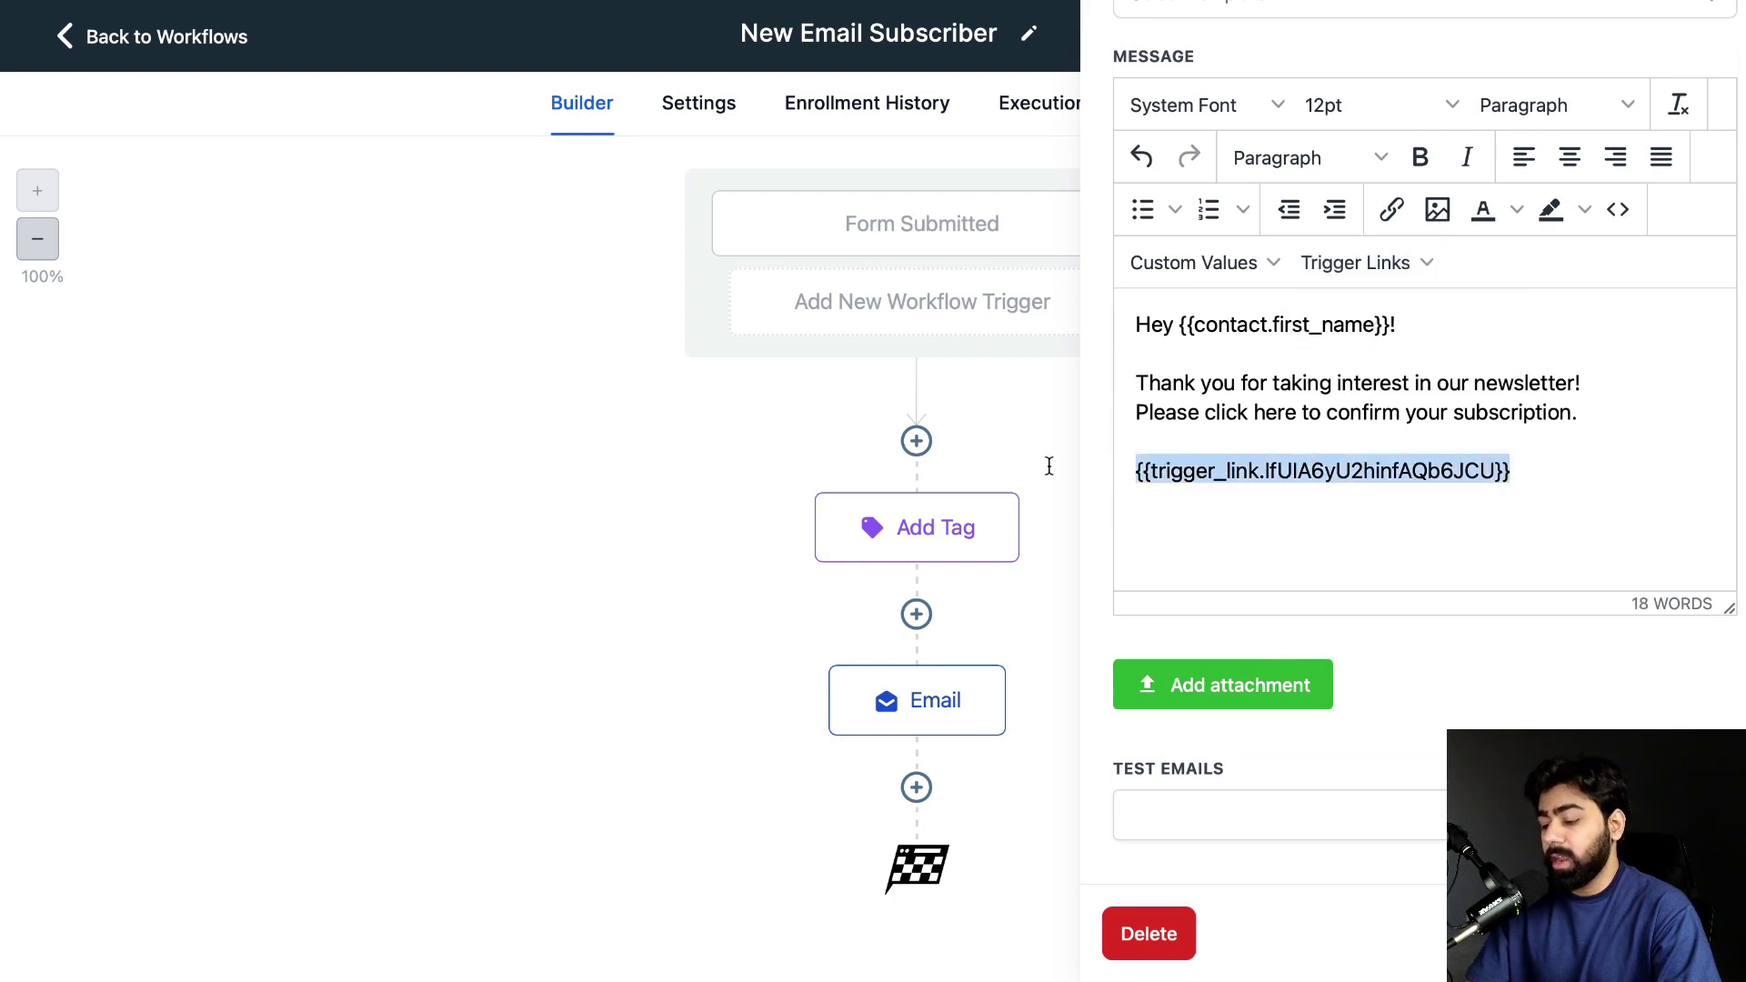
{"action": "key", "text": "super+x"}
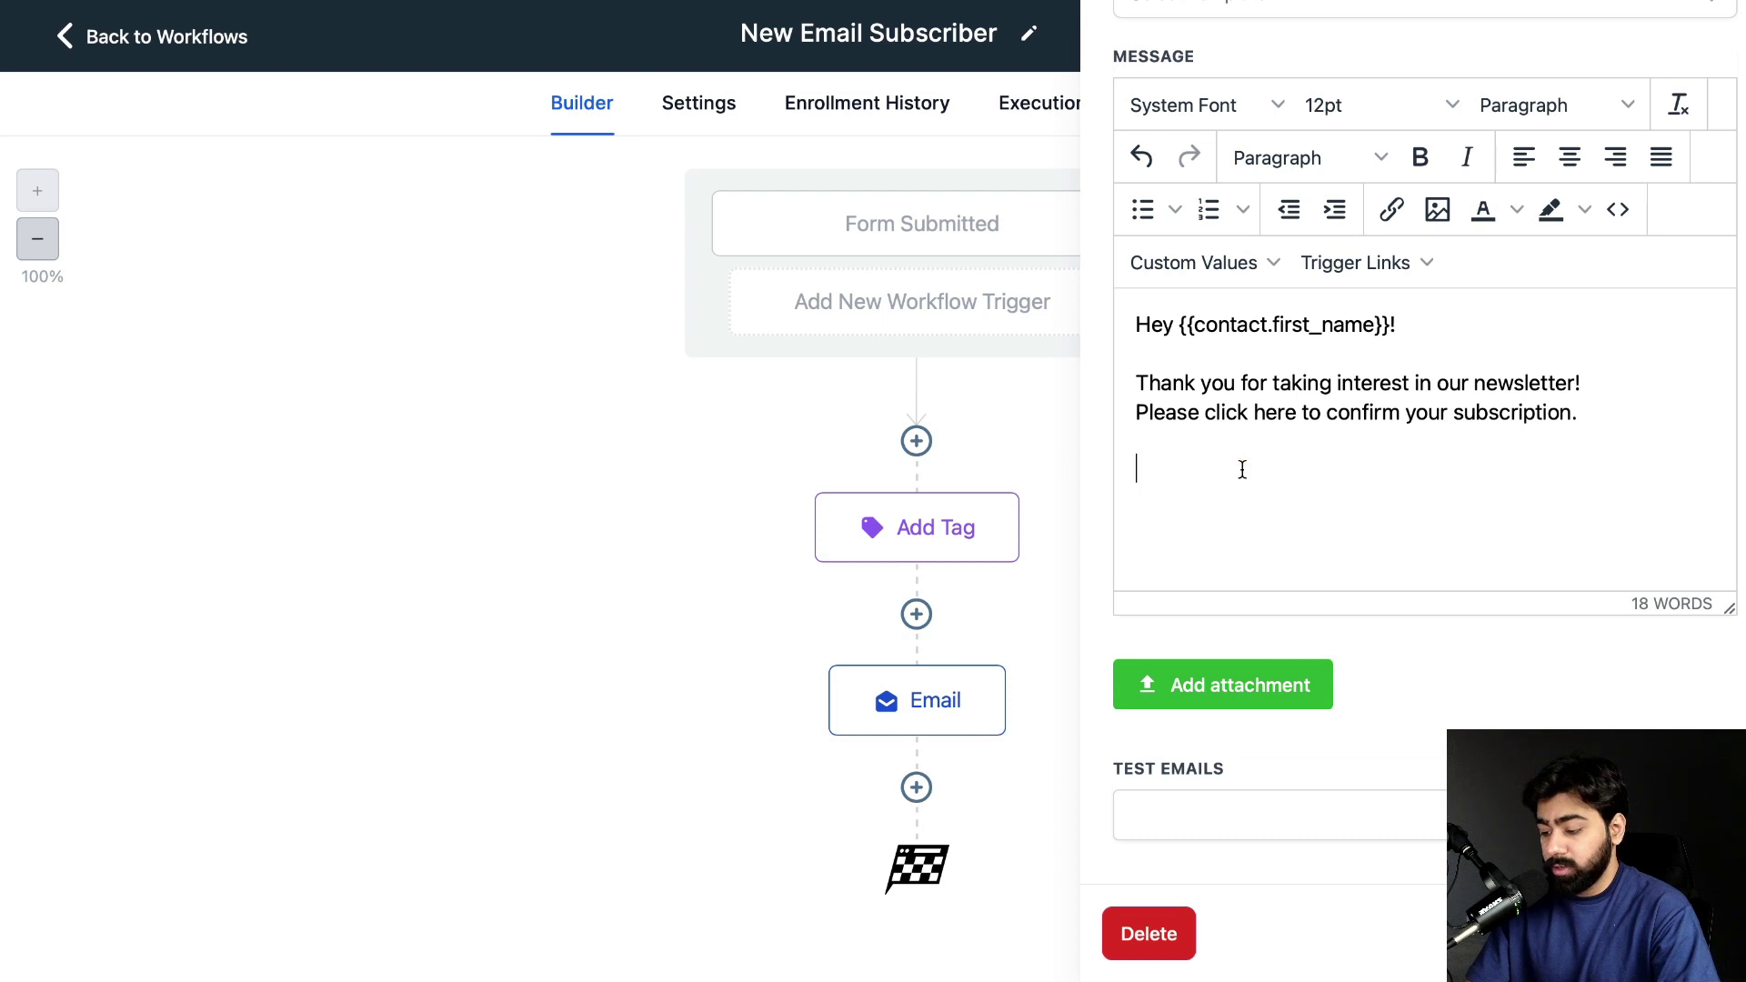
Link 'click here' to the trigger link tag and set the workflow to Publish
{"action": "left_click_drag", "start_coordinate": [1302, 413], "coordinate": [1203, 414]}
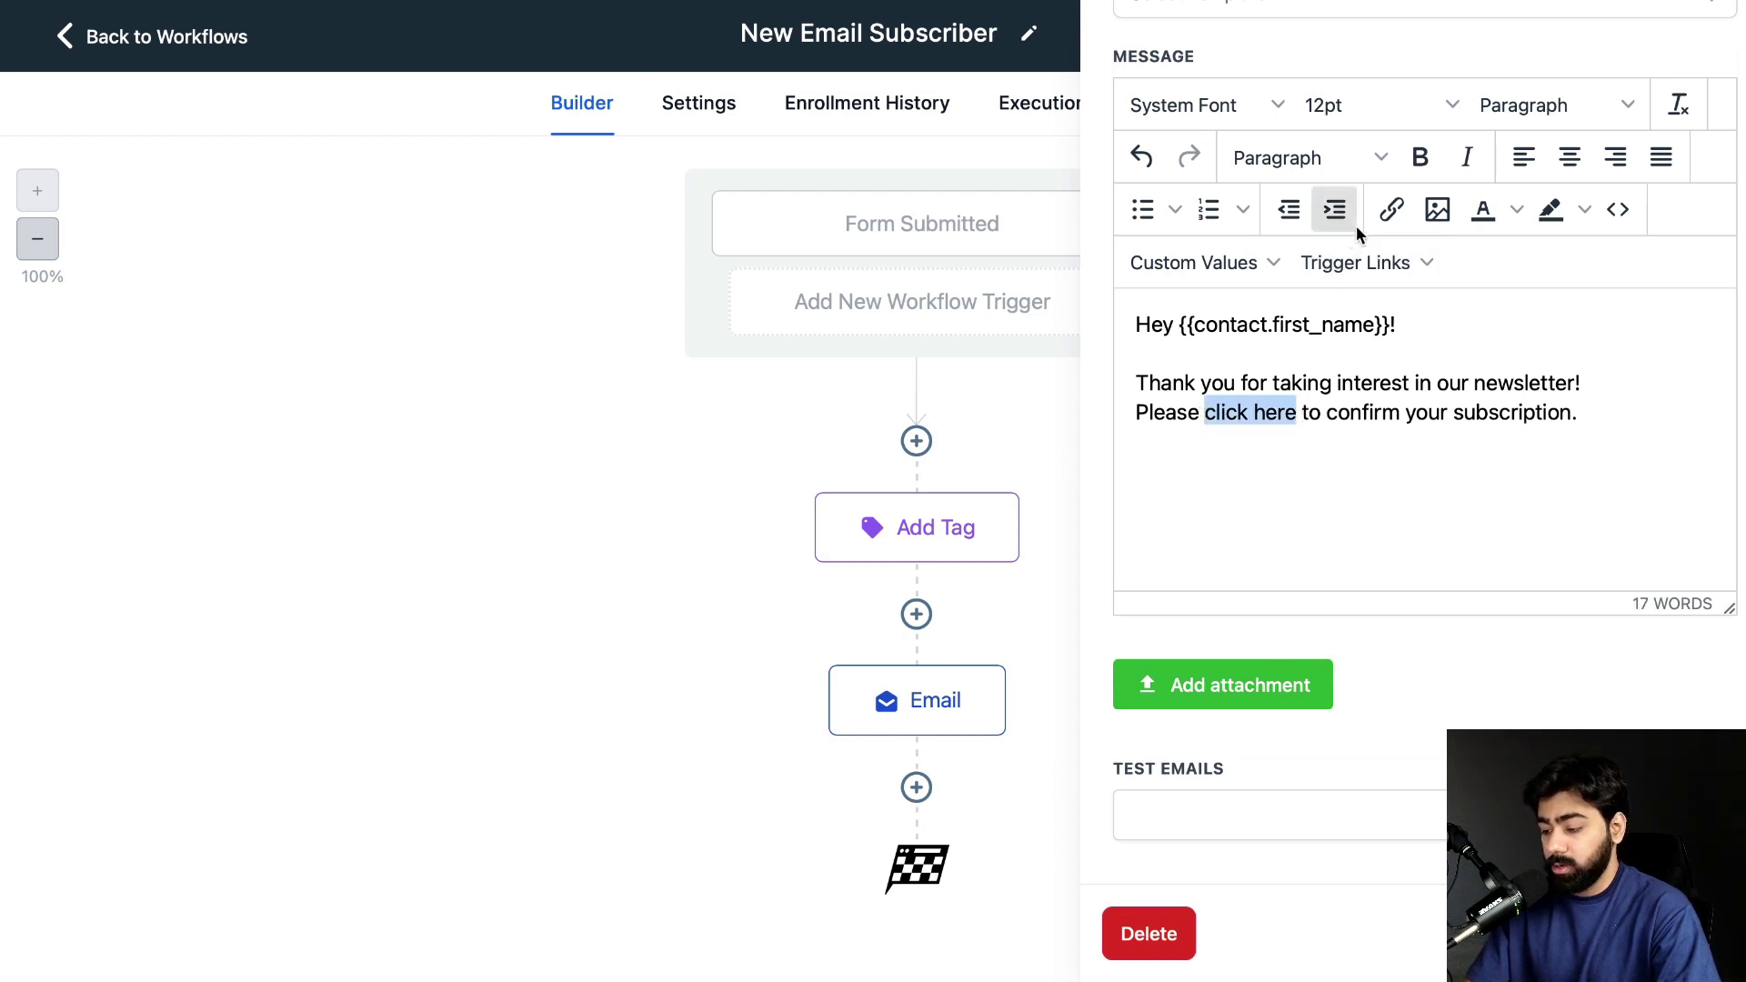
{"action": "left_click", "coordinate": [1390, 210]}
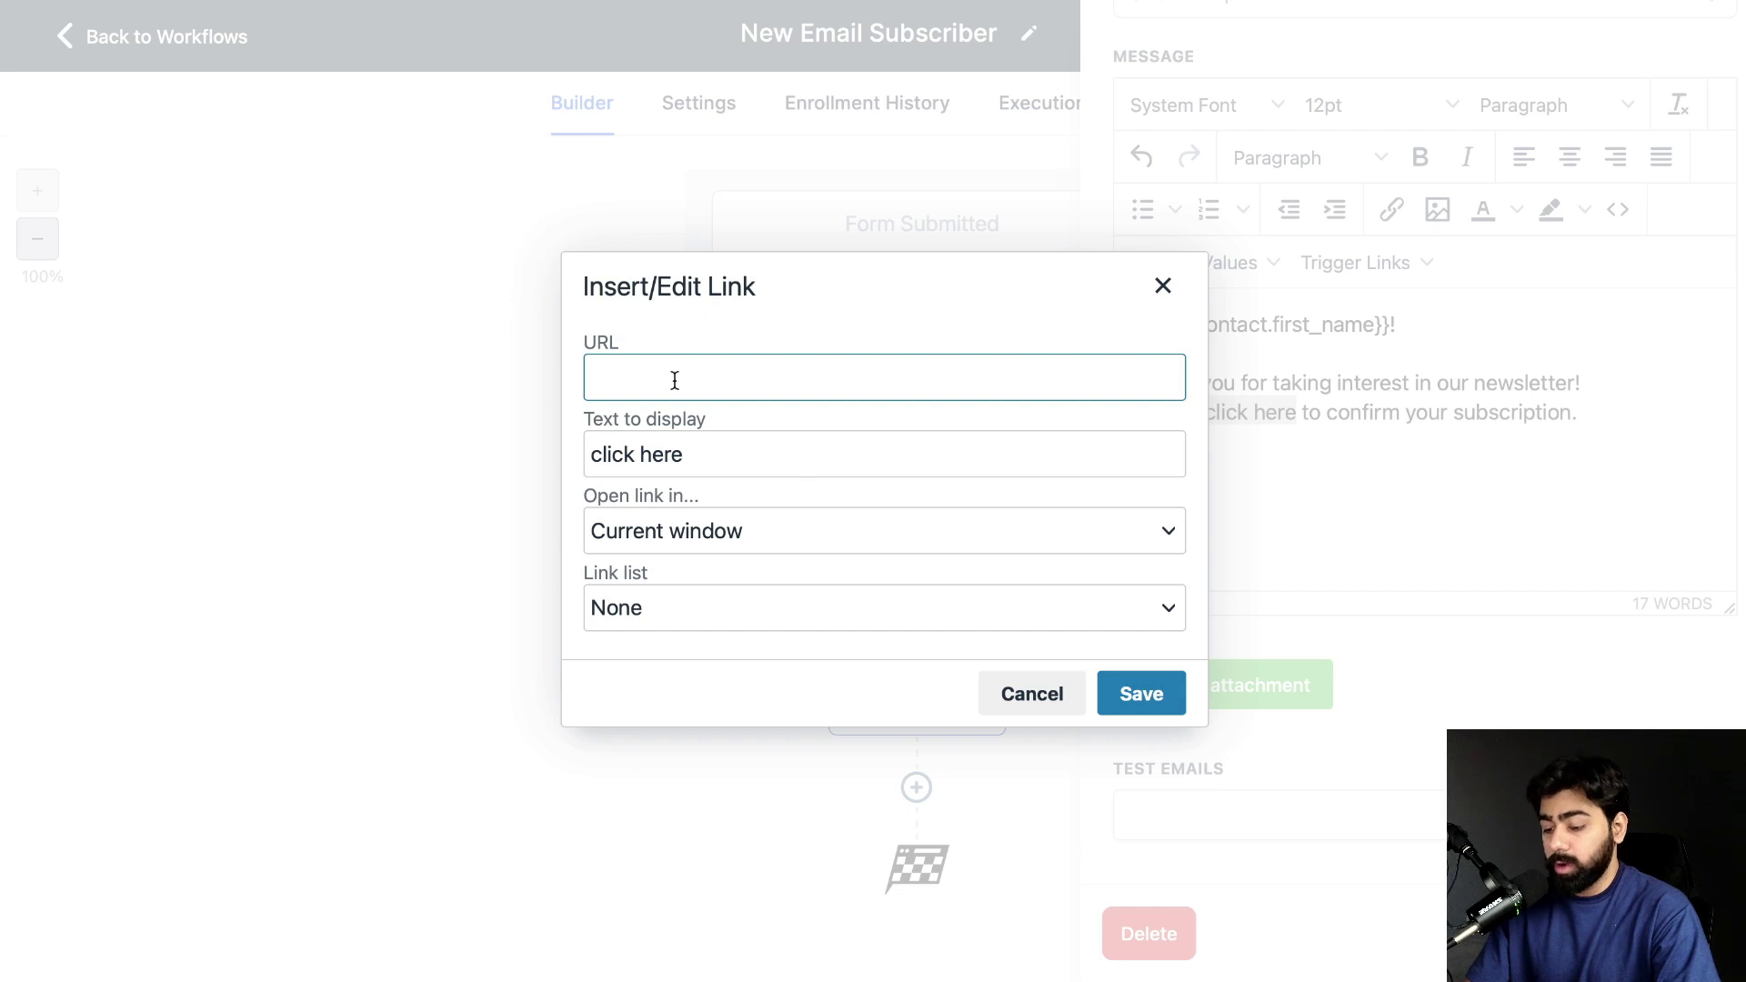
{"action": "key", "text": "super+v"}
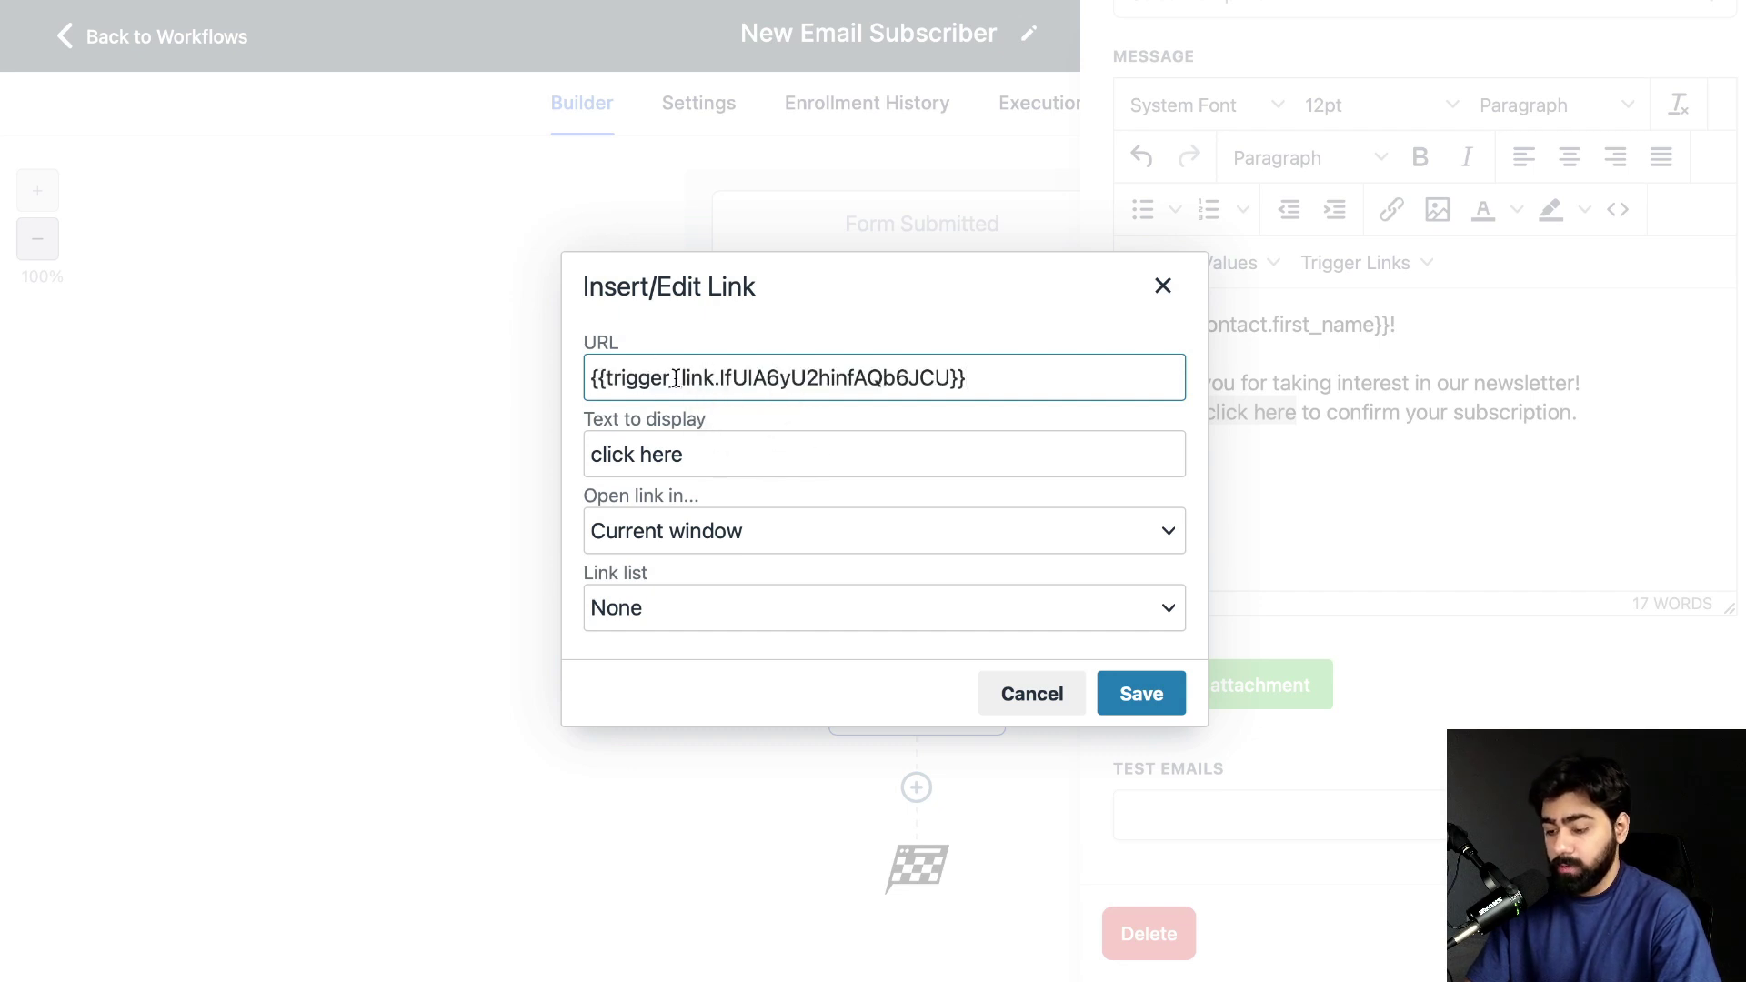
{"action": "left_click", "coordinate": [1143, 695]}
{"action": "left_click", "coordinate": [1299, 444]}
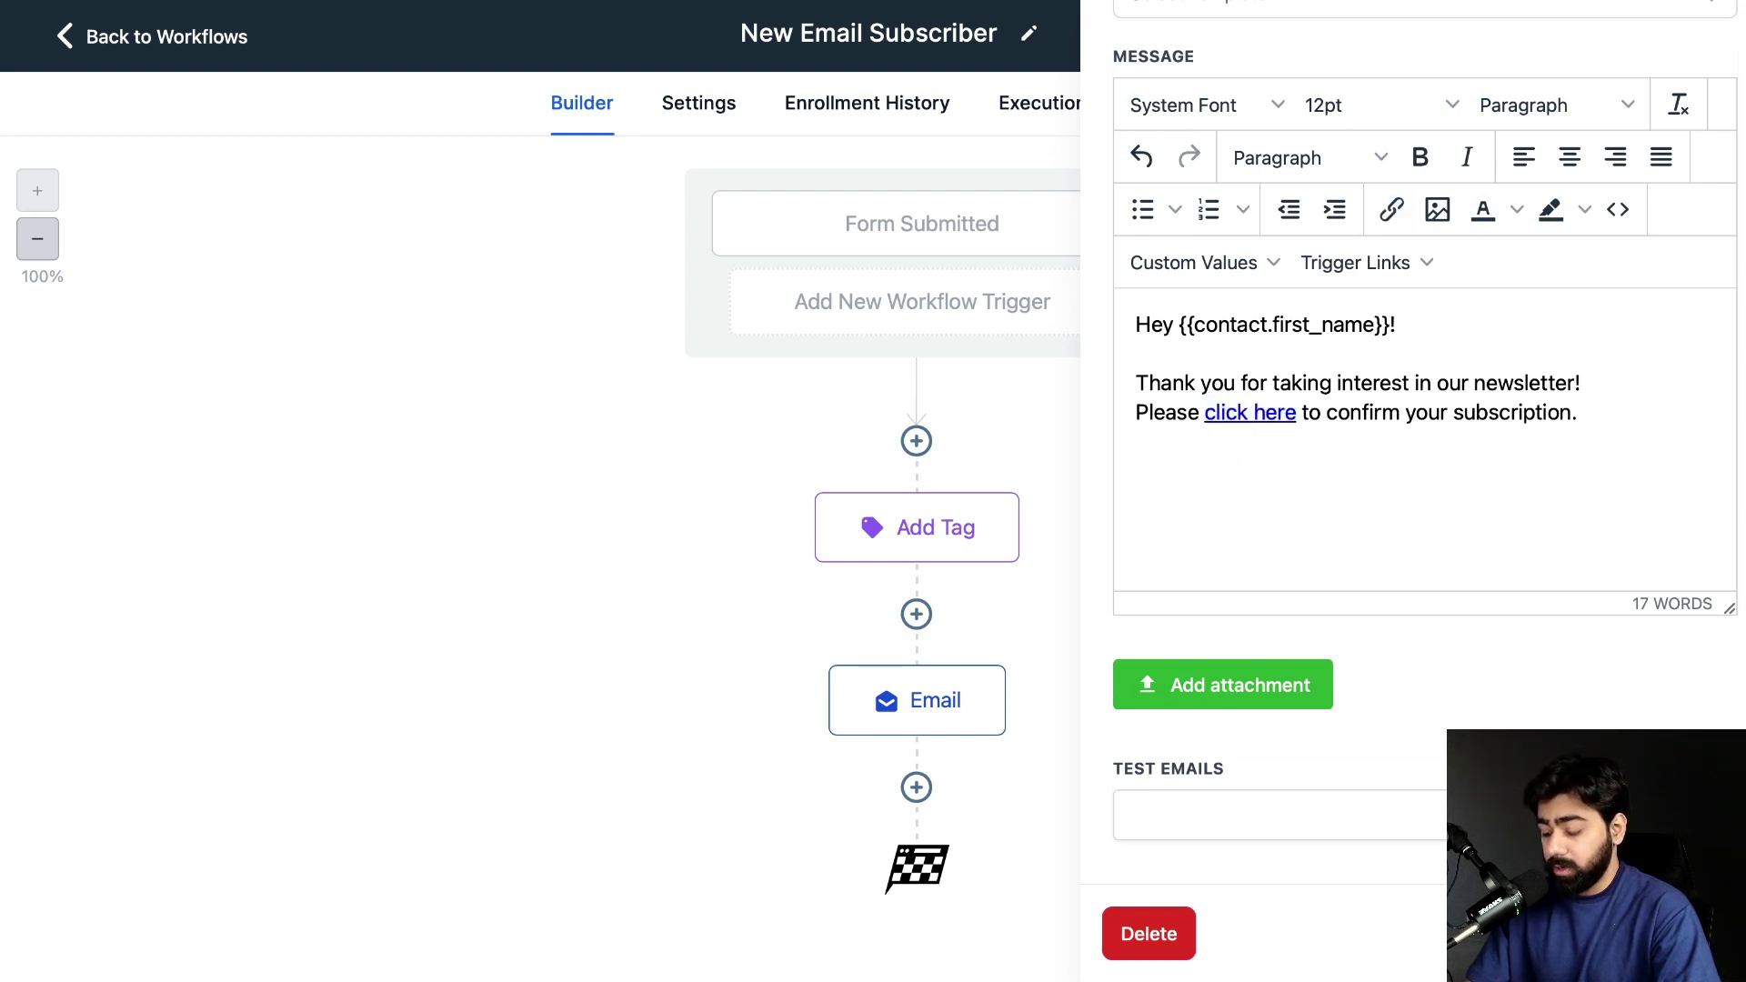
{"action": "left_click", "coordinate": [1624, 105]}
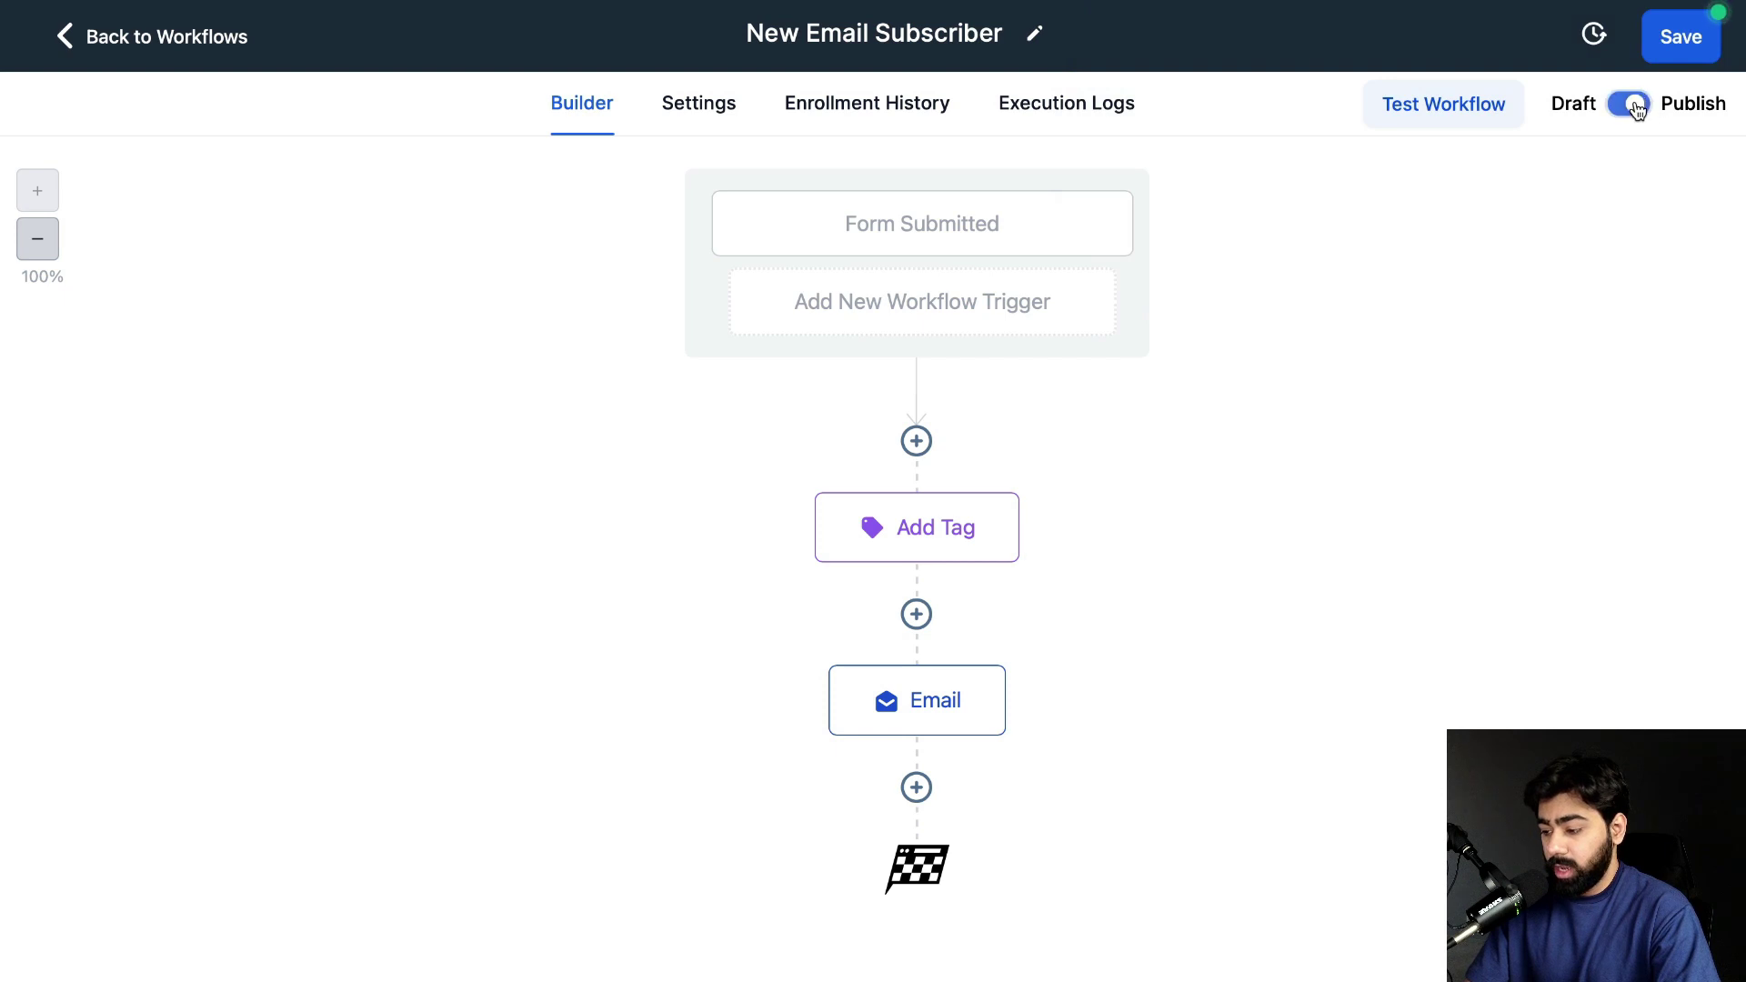
Save the published workflow and start a new one named 'Confirmed Subscription'
{"action": "left_click", "coordinate": [1680, 38]}
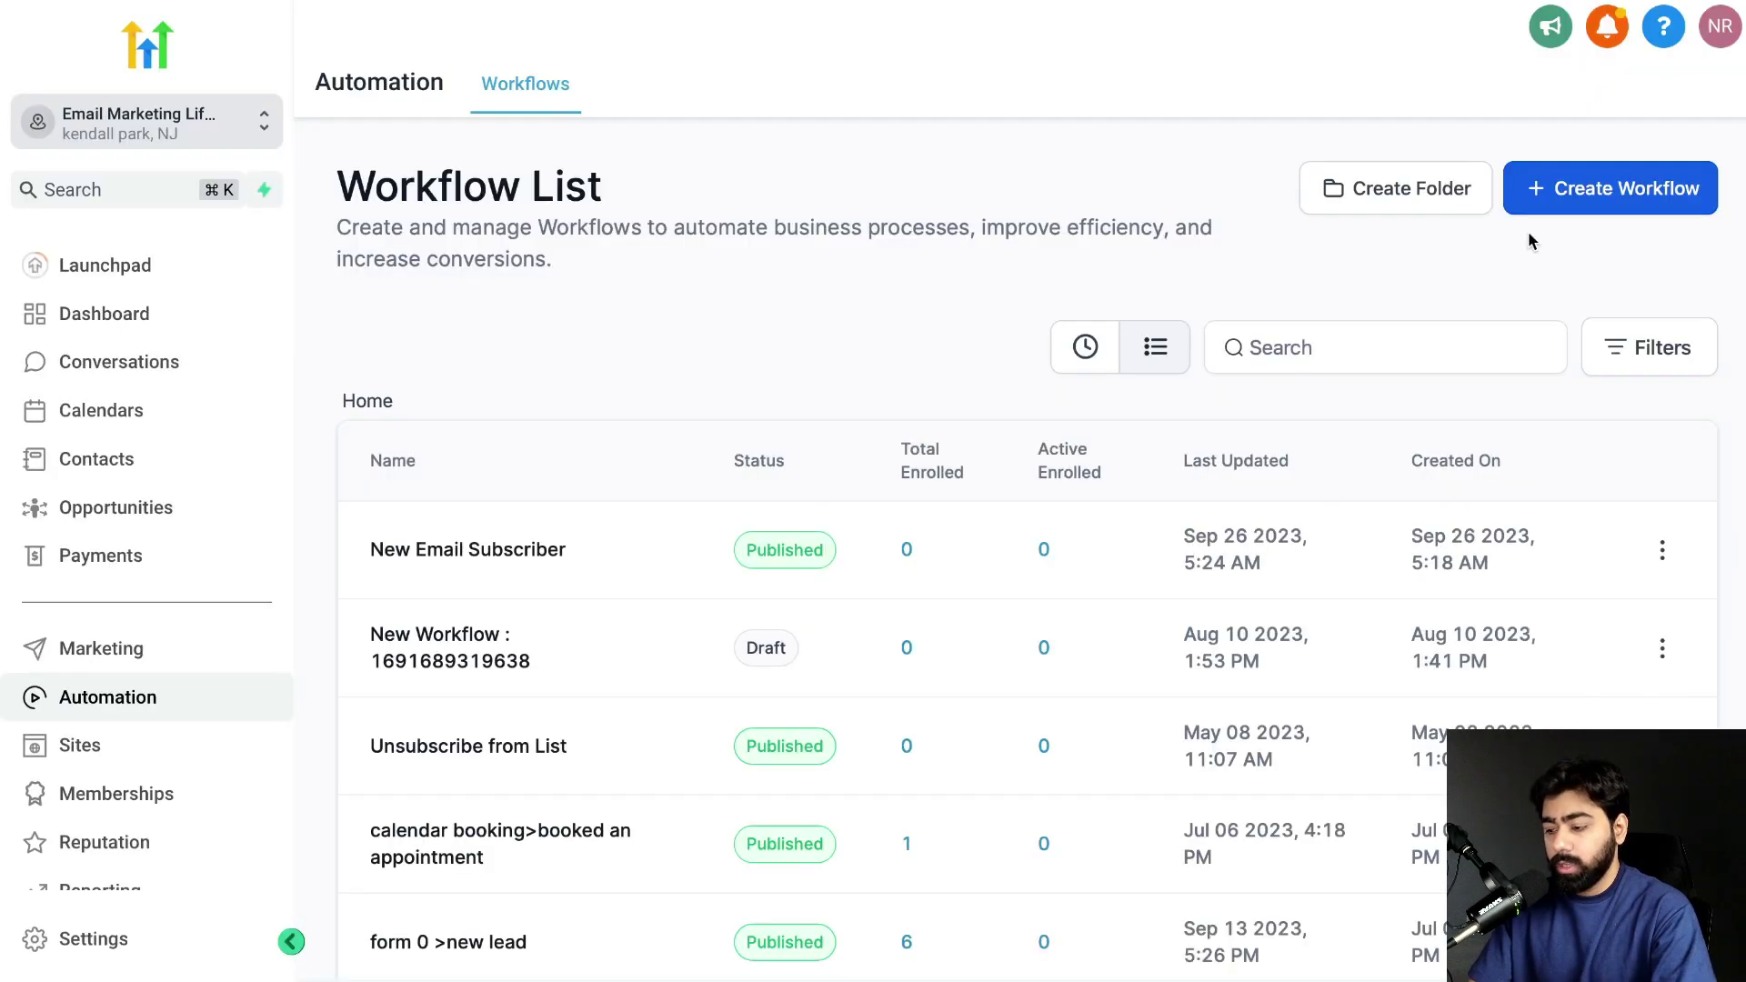
{"action": "left_click", "coordinate": [1625, 186]}
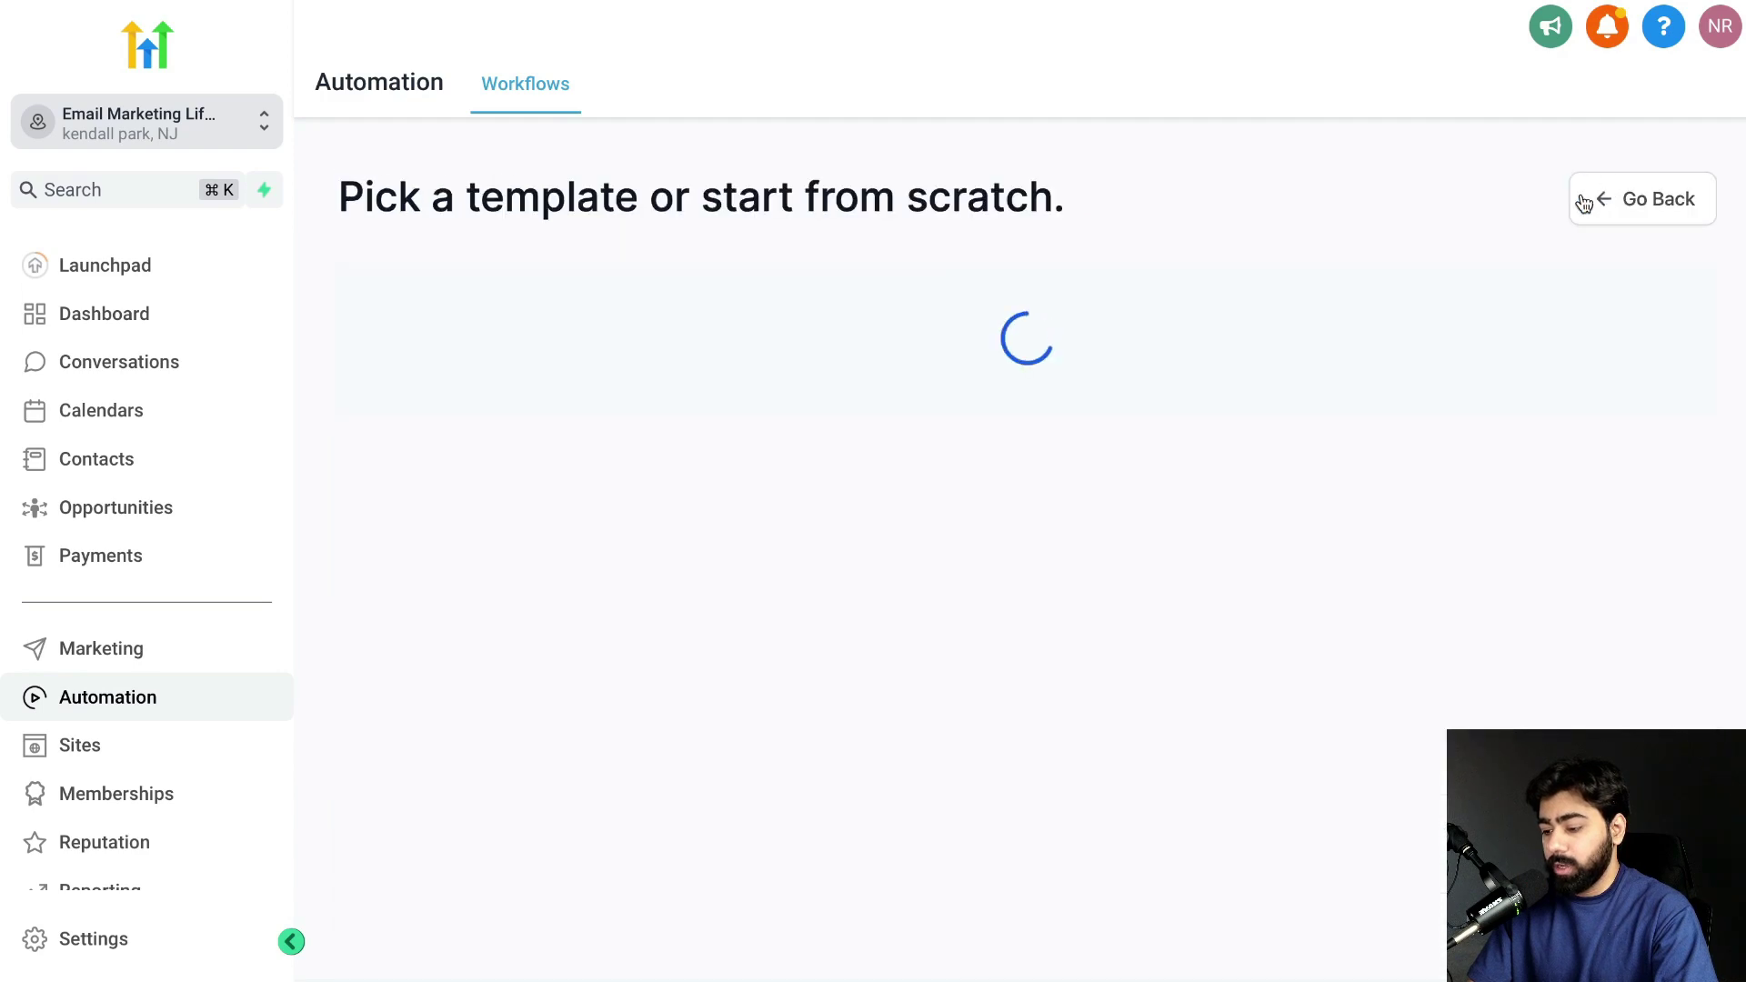
{"action": "left_click", "coordinate": [670, 579]}
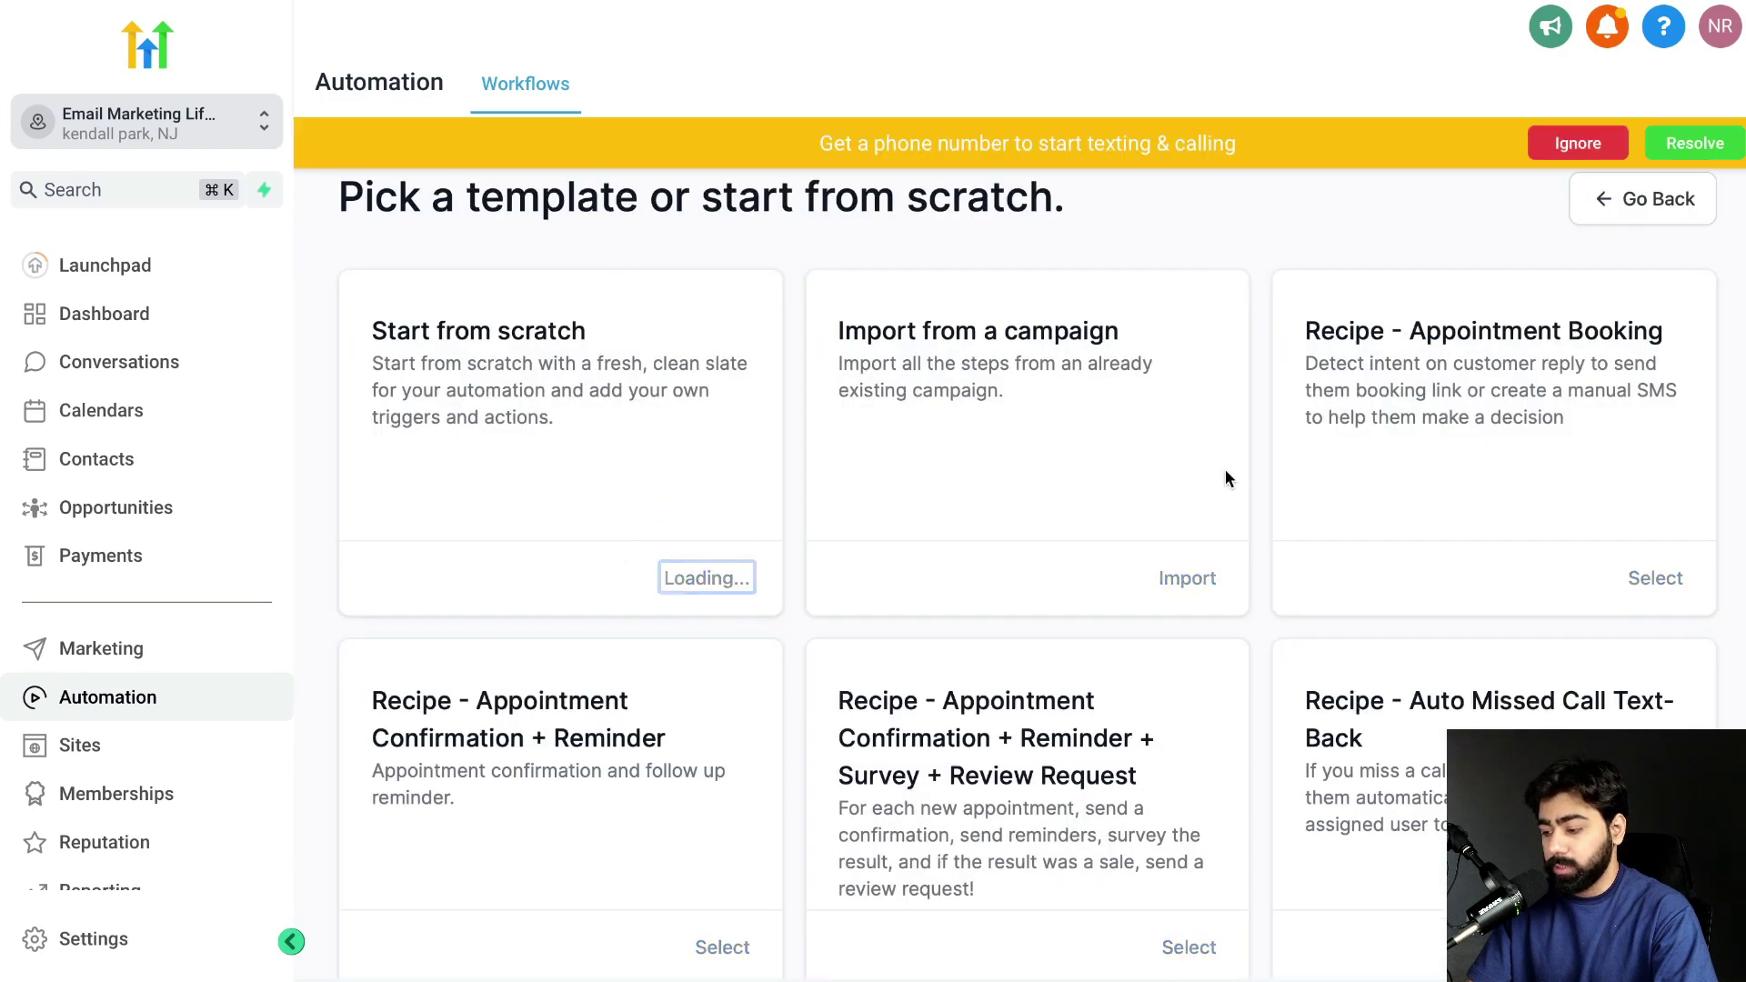
{"action": "type", "text": "Confirmed S"}
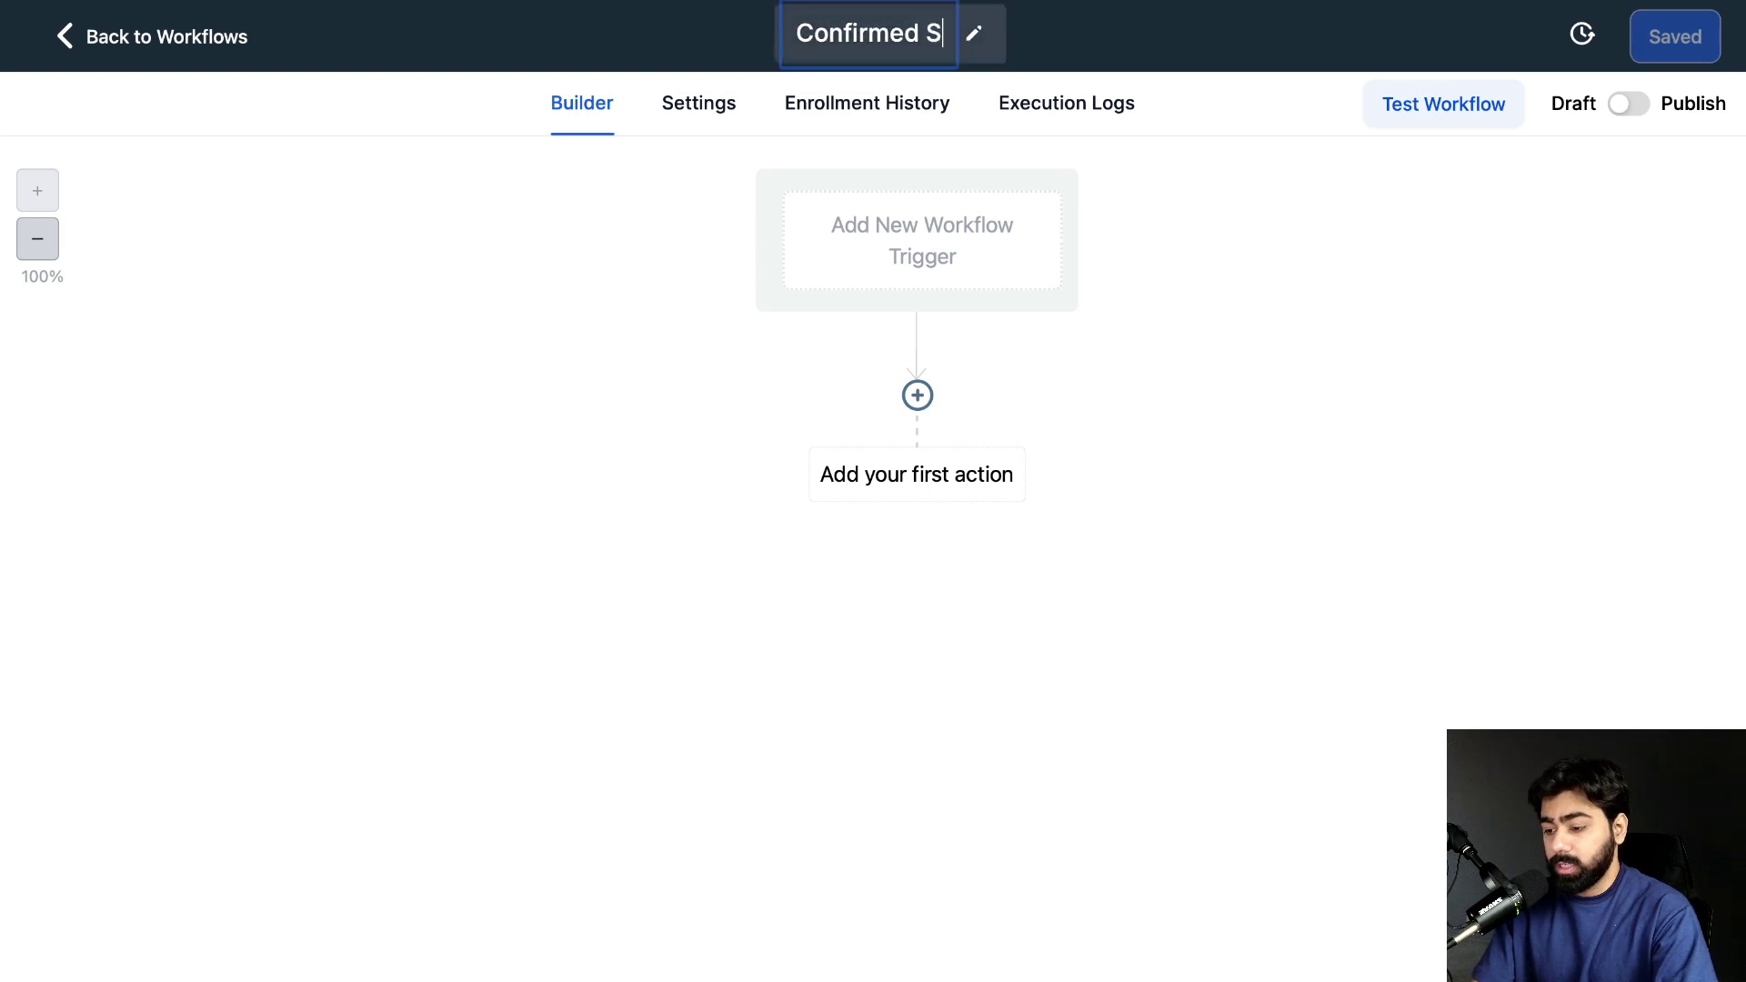
{"action": "type", "text": "ubscription"}
{"action": "key", "text": "Return"}
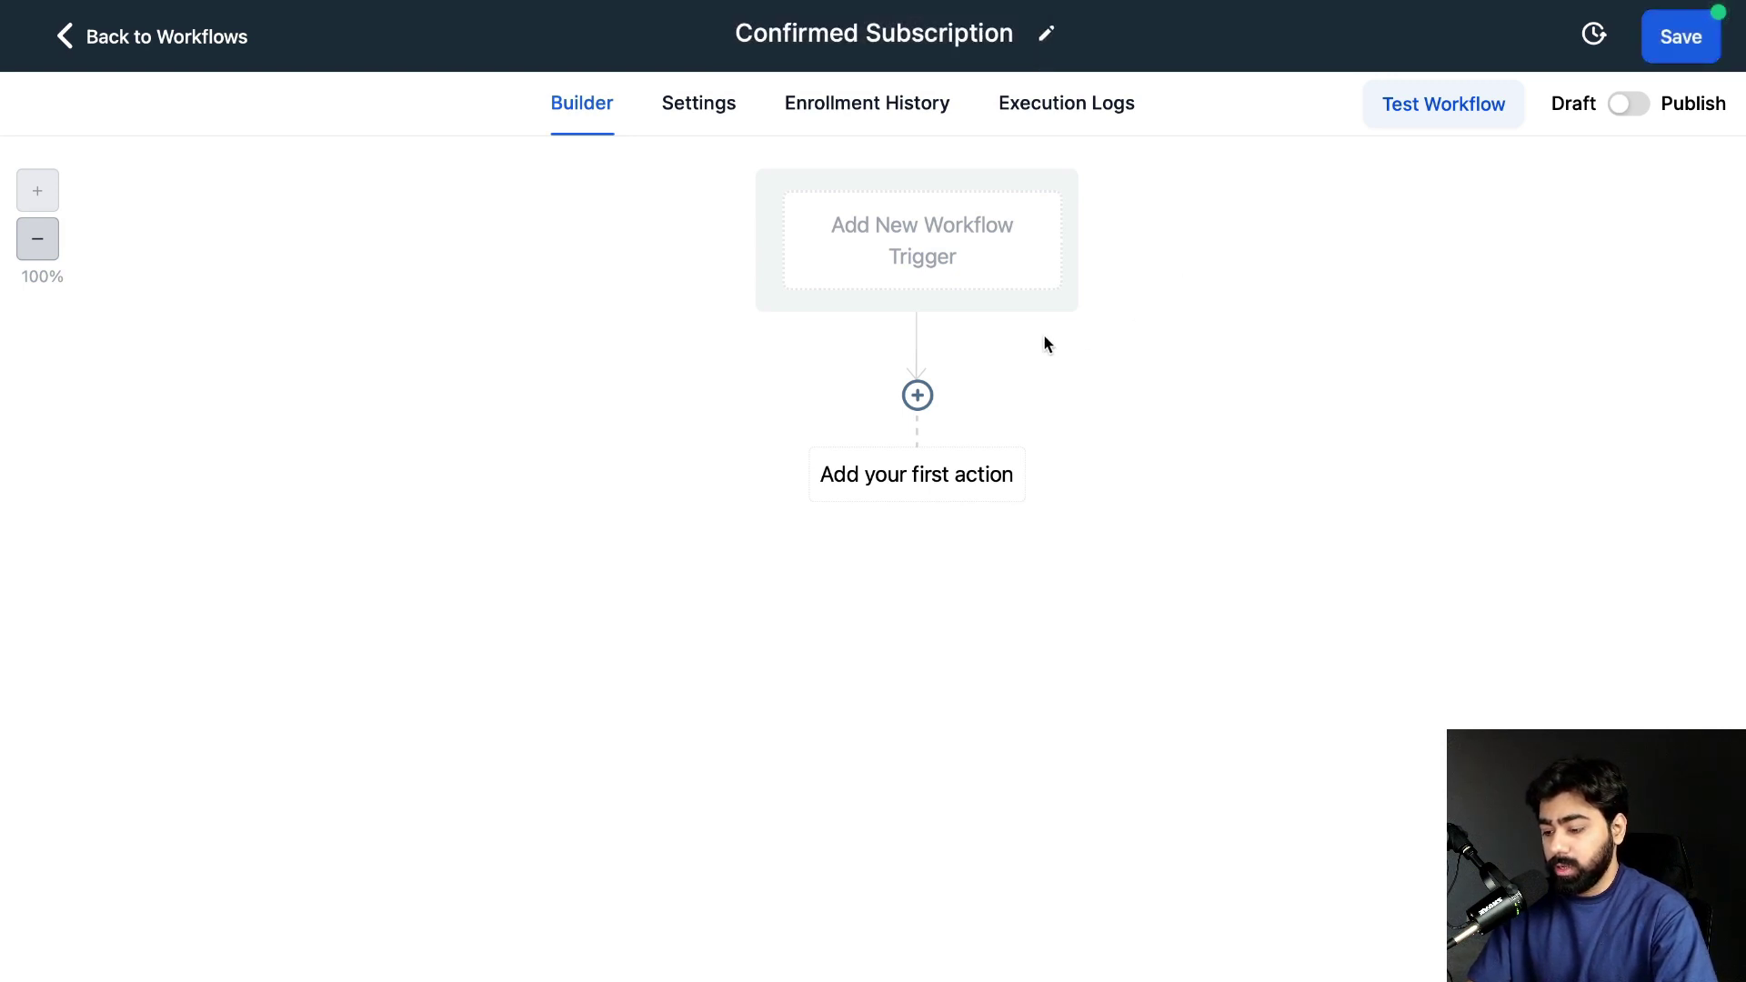
Add a Trigger Link Clicked trigger filtered to the Confirmed Subscription link
{"action": "left_click", "coordinate": [954, 273]}
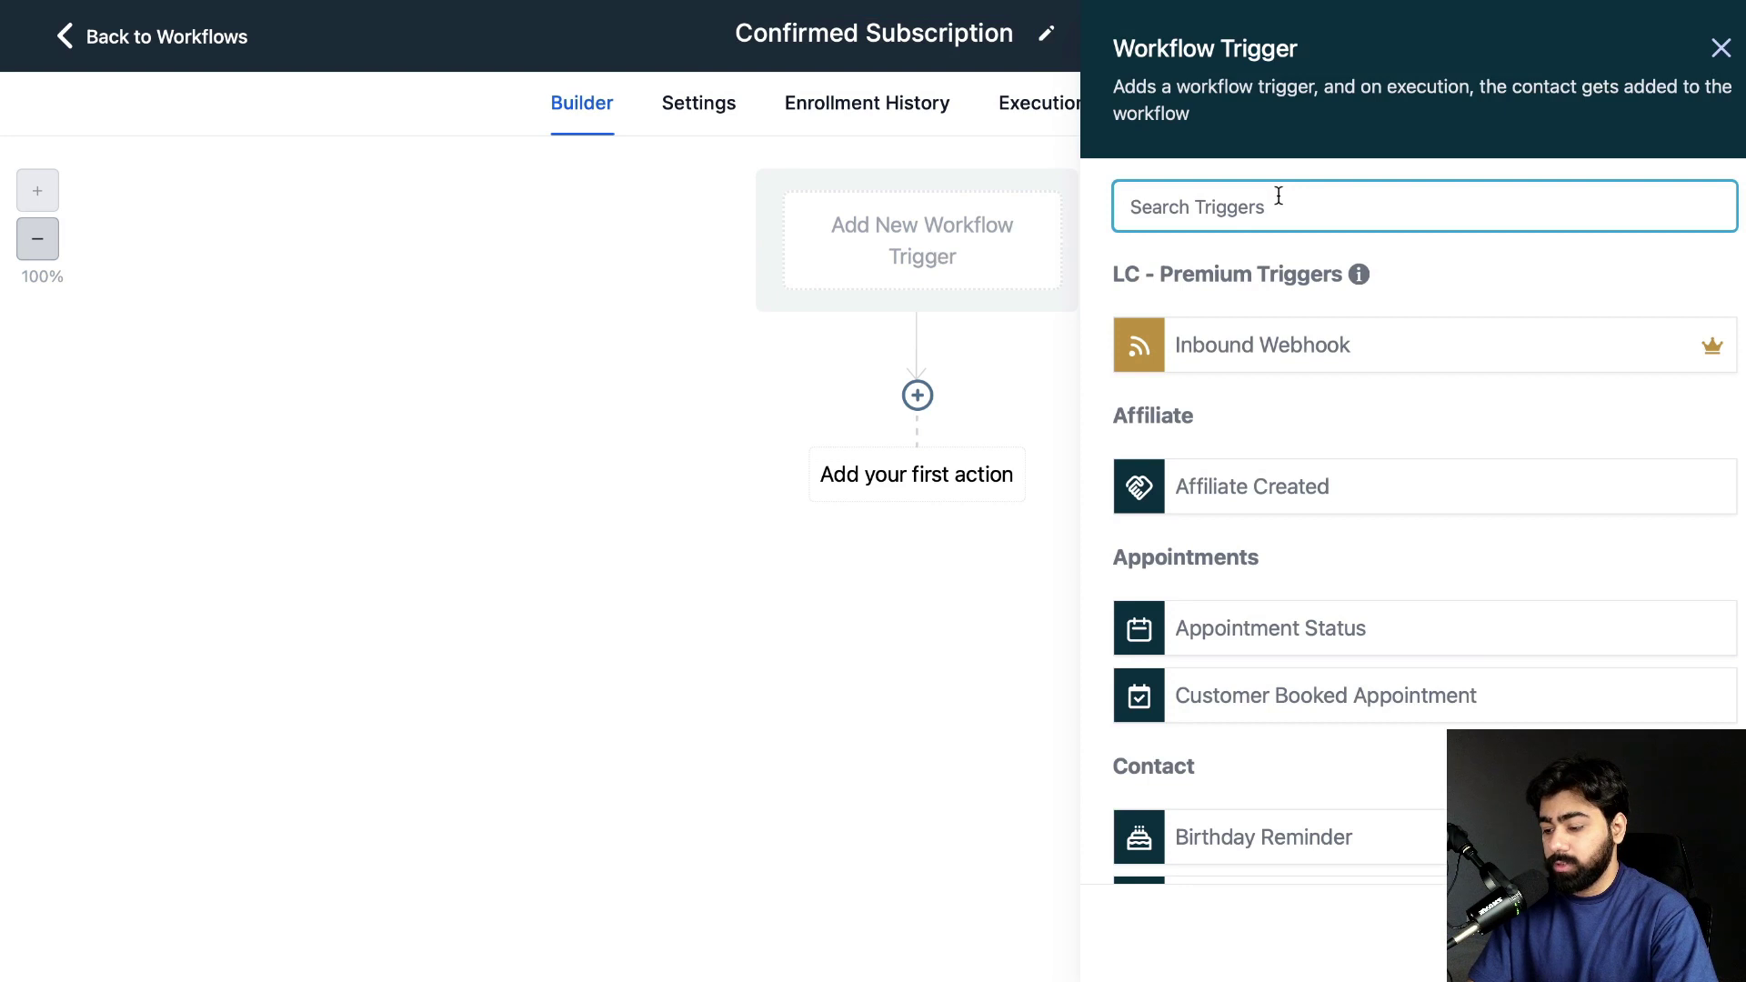
{"action": "type", "text": "link"}
{"action": "left_click", "coordinate": [1253, 351]}
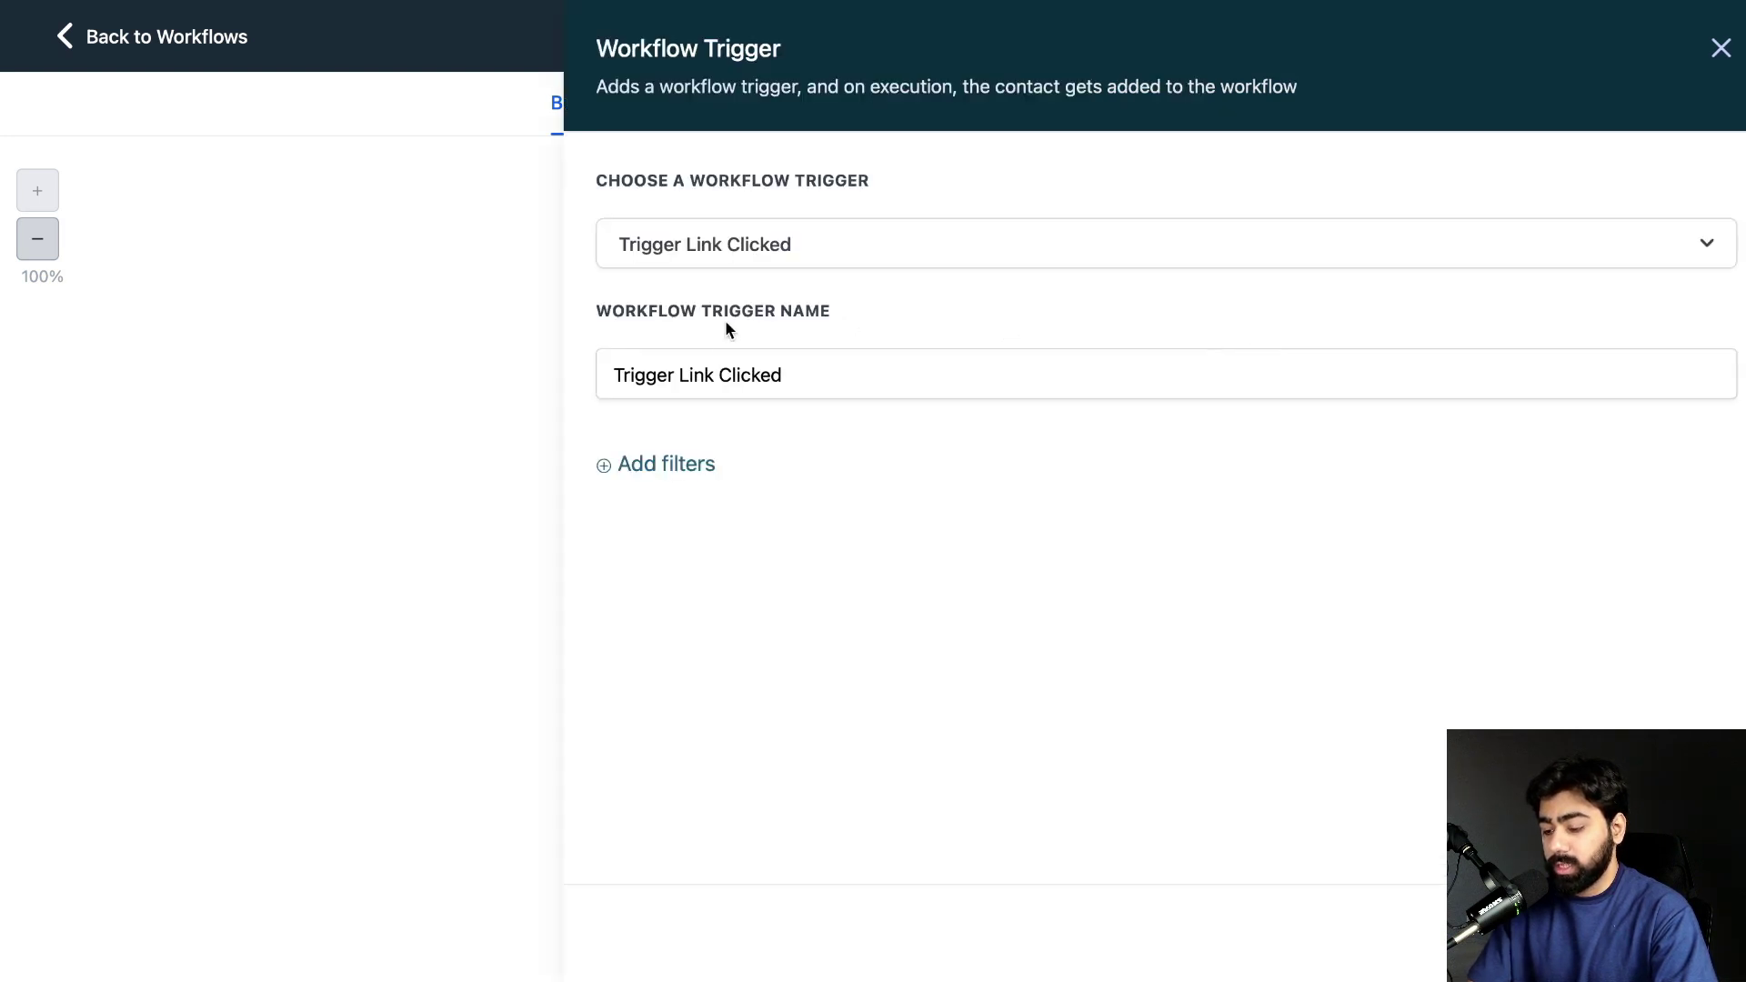
{"action": "left_click", "coordinate": [668, 464]}
{"action": "left_click", "coordinate": [673, 500]}
{"action": "left_click", "coordinate": [713, 678]}
{"action": "left_click", "coordinate": [1219, 498]}
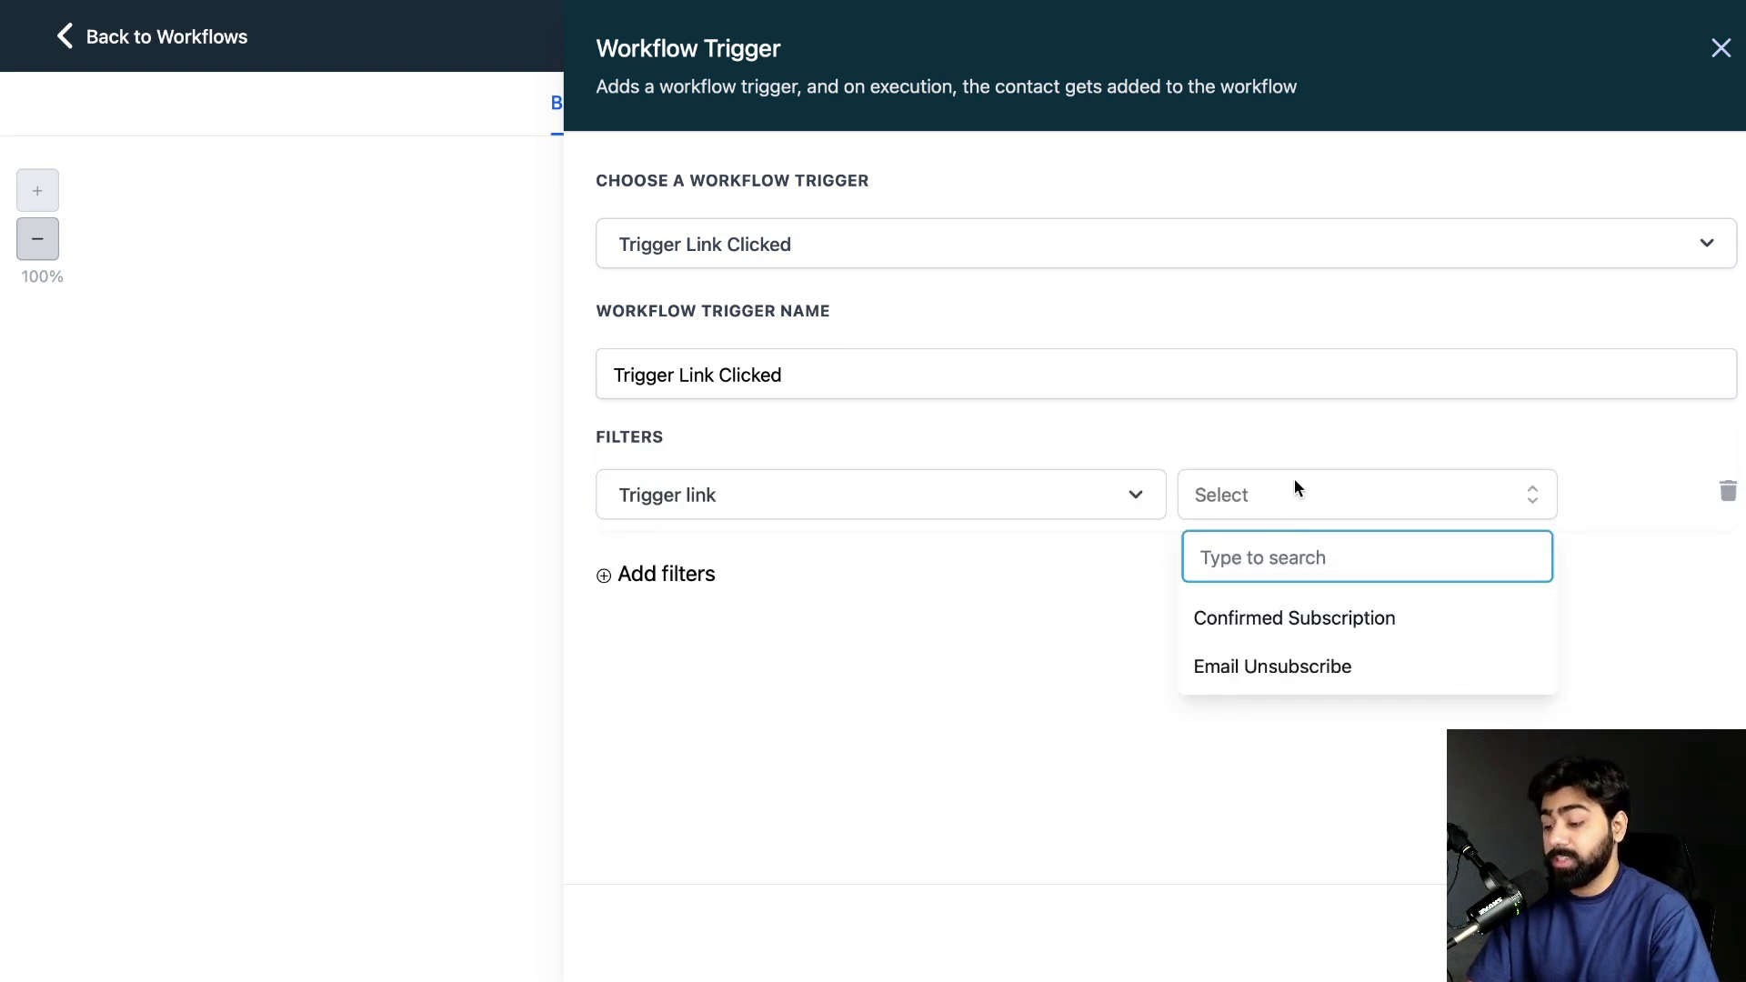
{"action": "left_click", "coordinate": [1236, 627]}
{"action": "left_click", "coordinate": [1236, 627]}
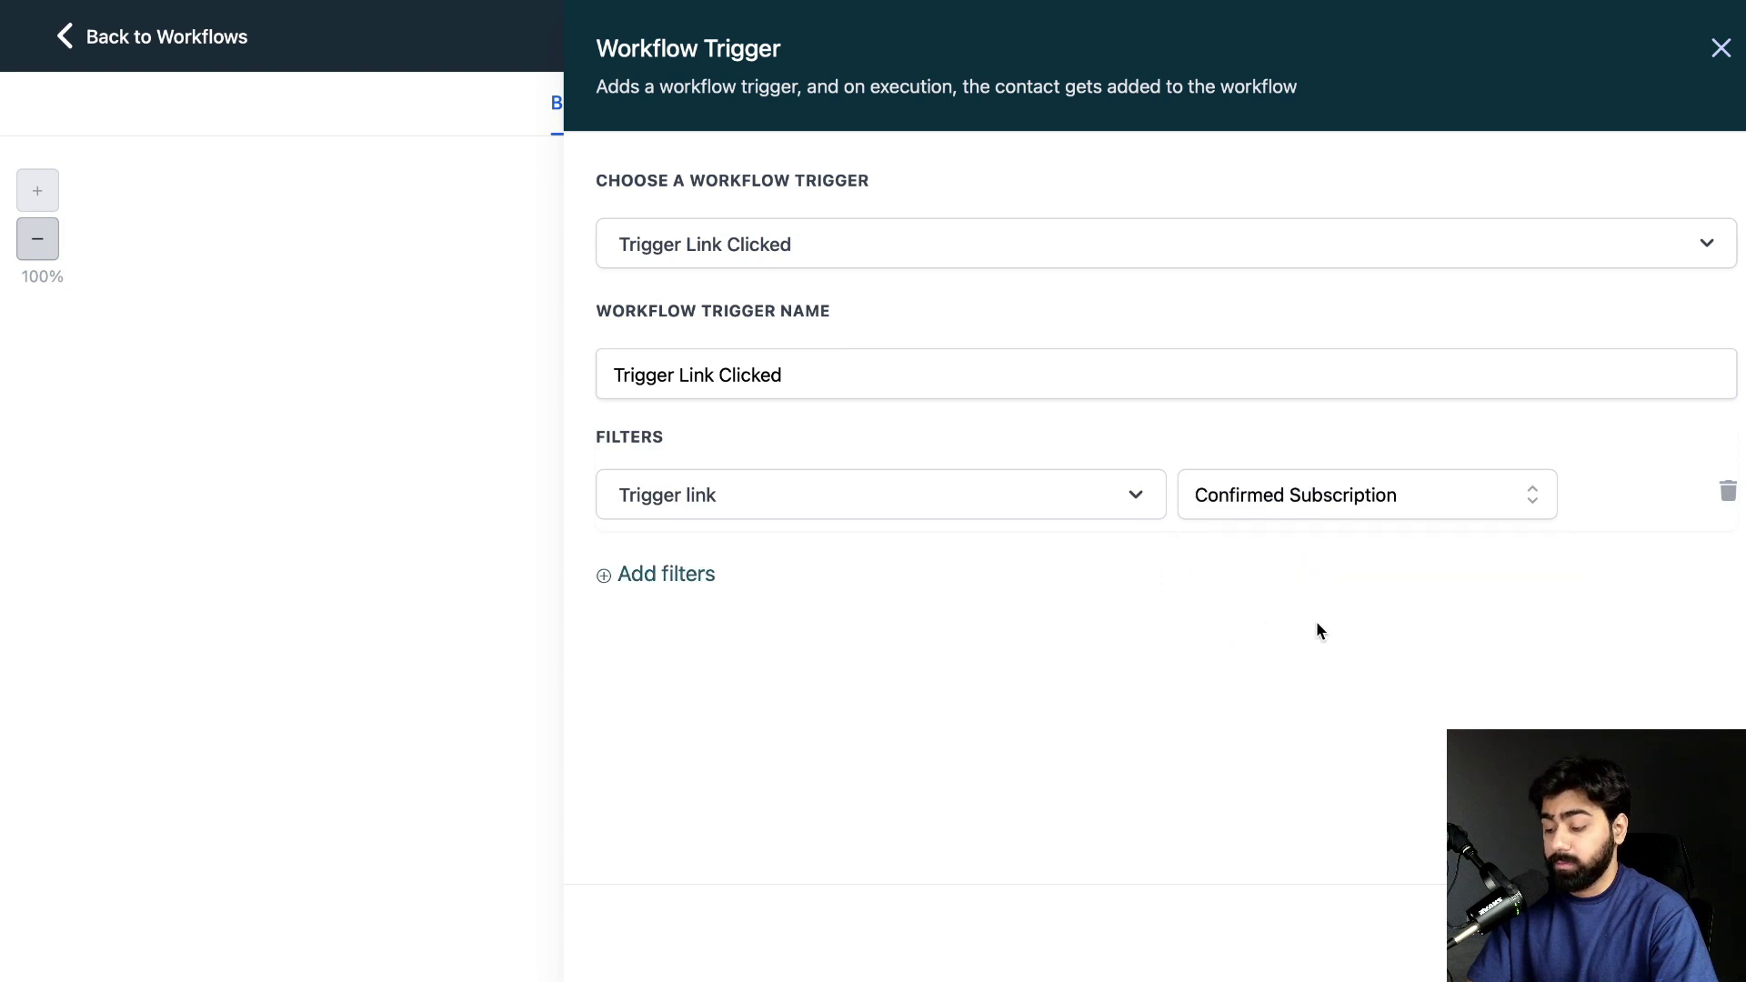
{"action": "left_click", "coordinate": [1673, 932]}
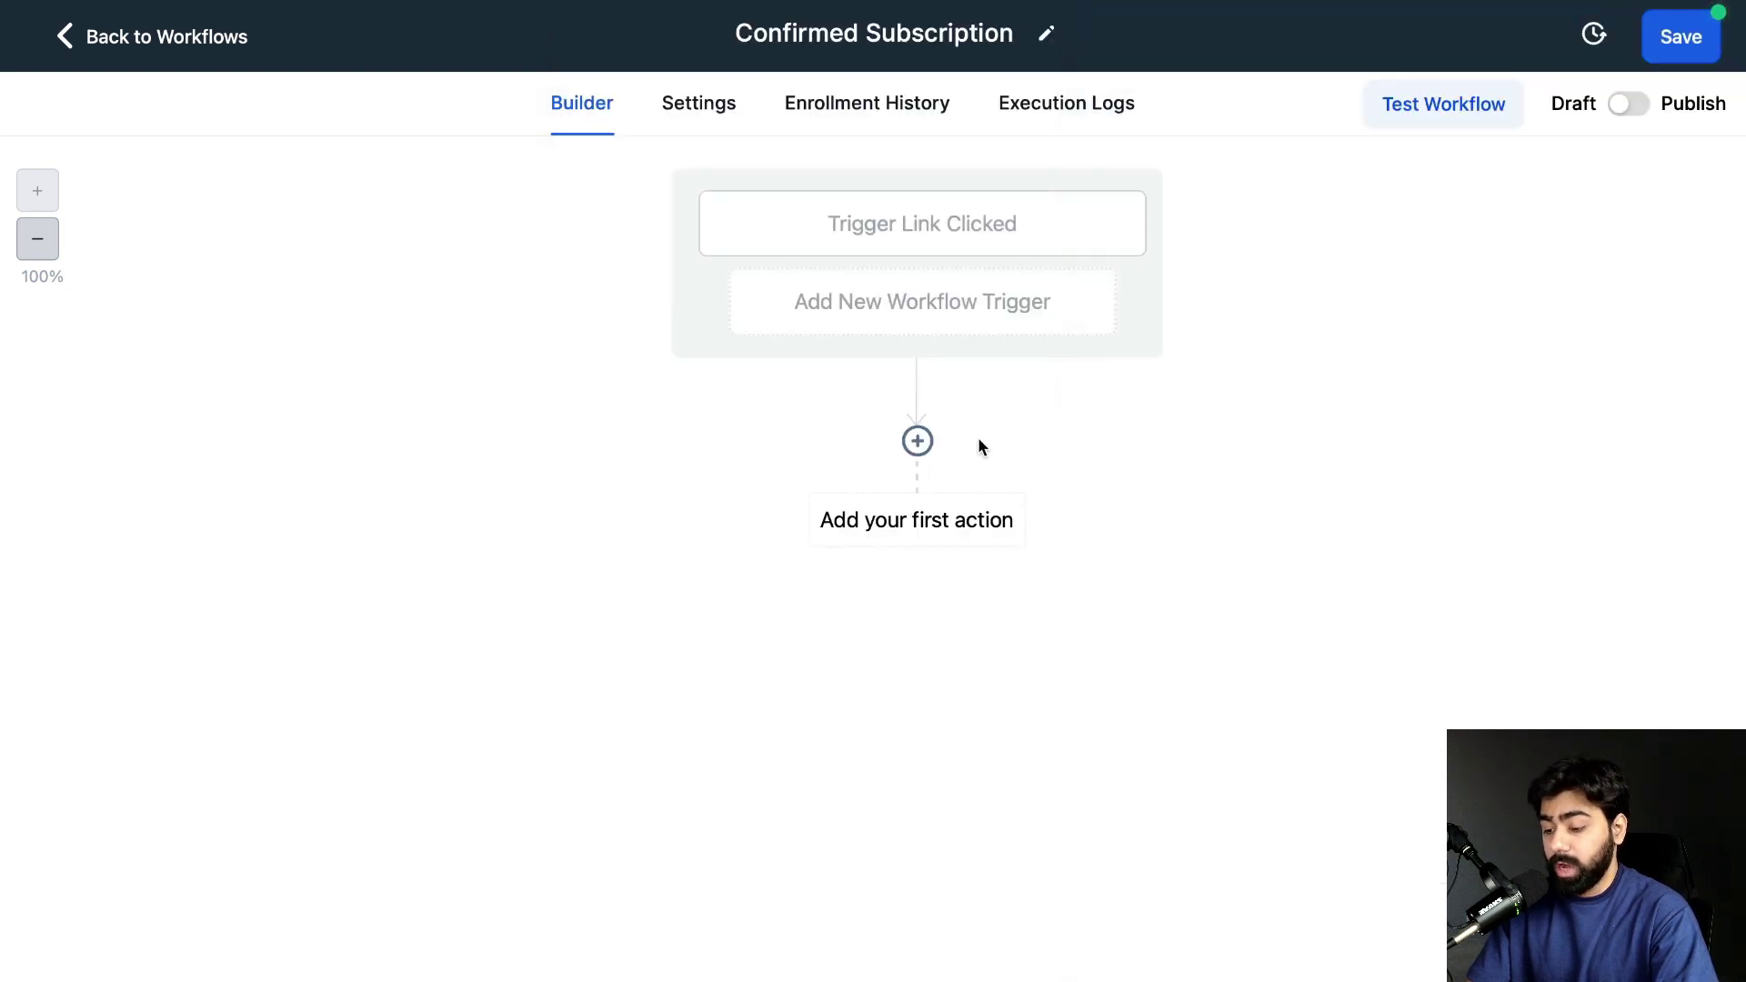
Add an Add Contact Tag action applying a new 'confirmed subscription' tag
{"action": "left_click", "coordinate": [920, 442]}
{"action": "type", "text": "tag"}
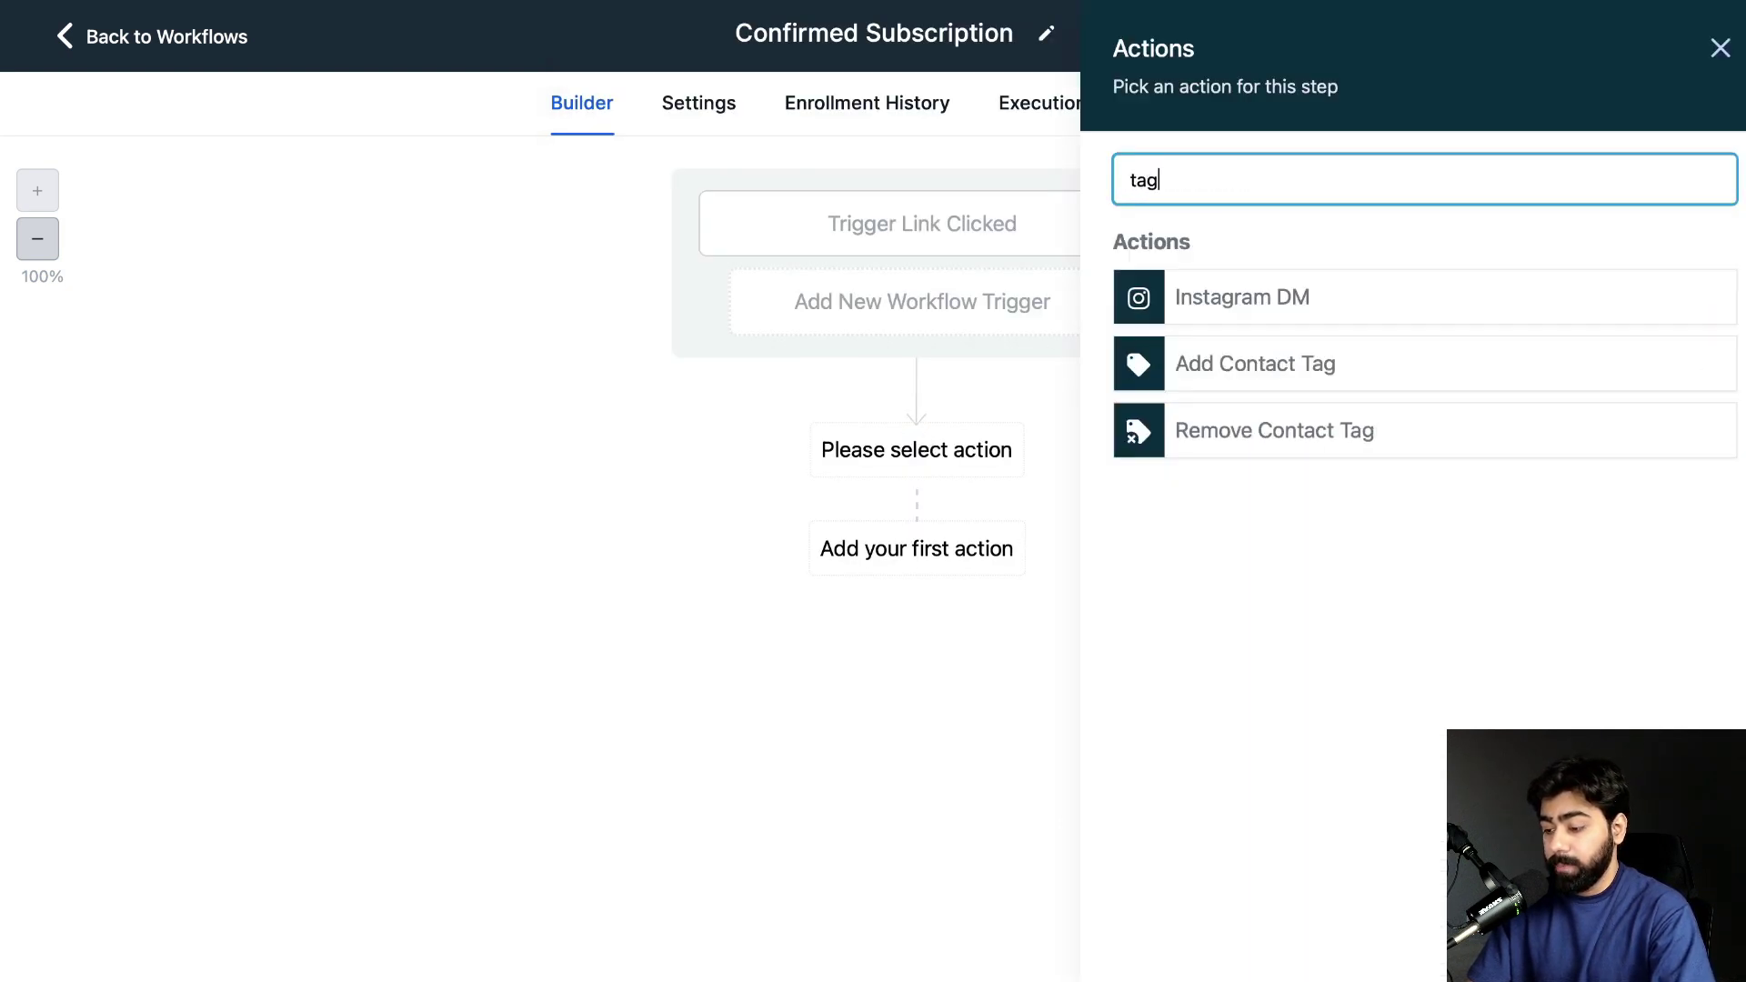
{"action": "left_click", "coordinate": [1212, 353]}
{"action": "left_click", "coordinate": [1230, 349]}
{"action": "type", "text": "confirmed subscription"}
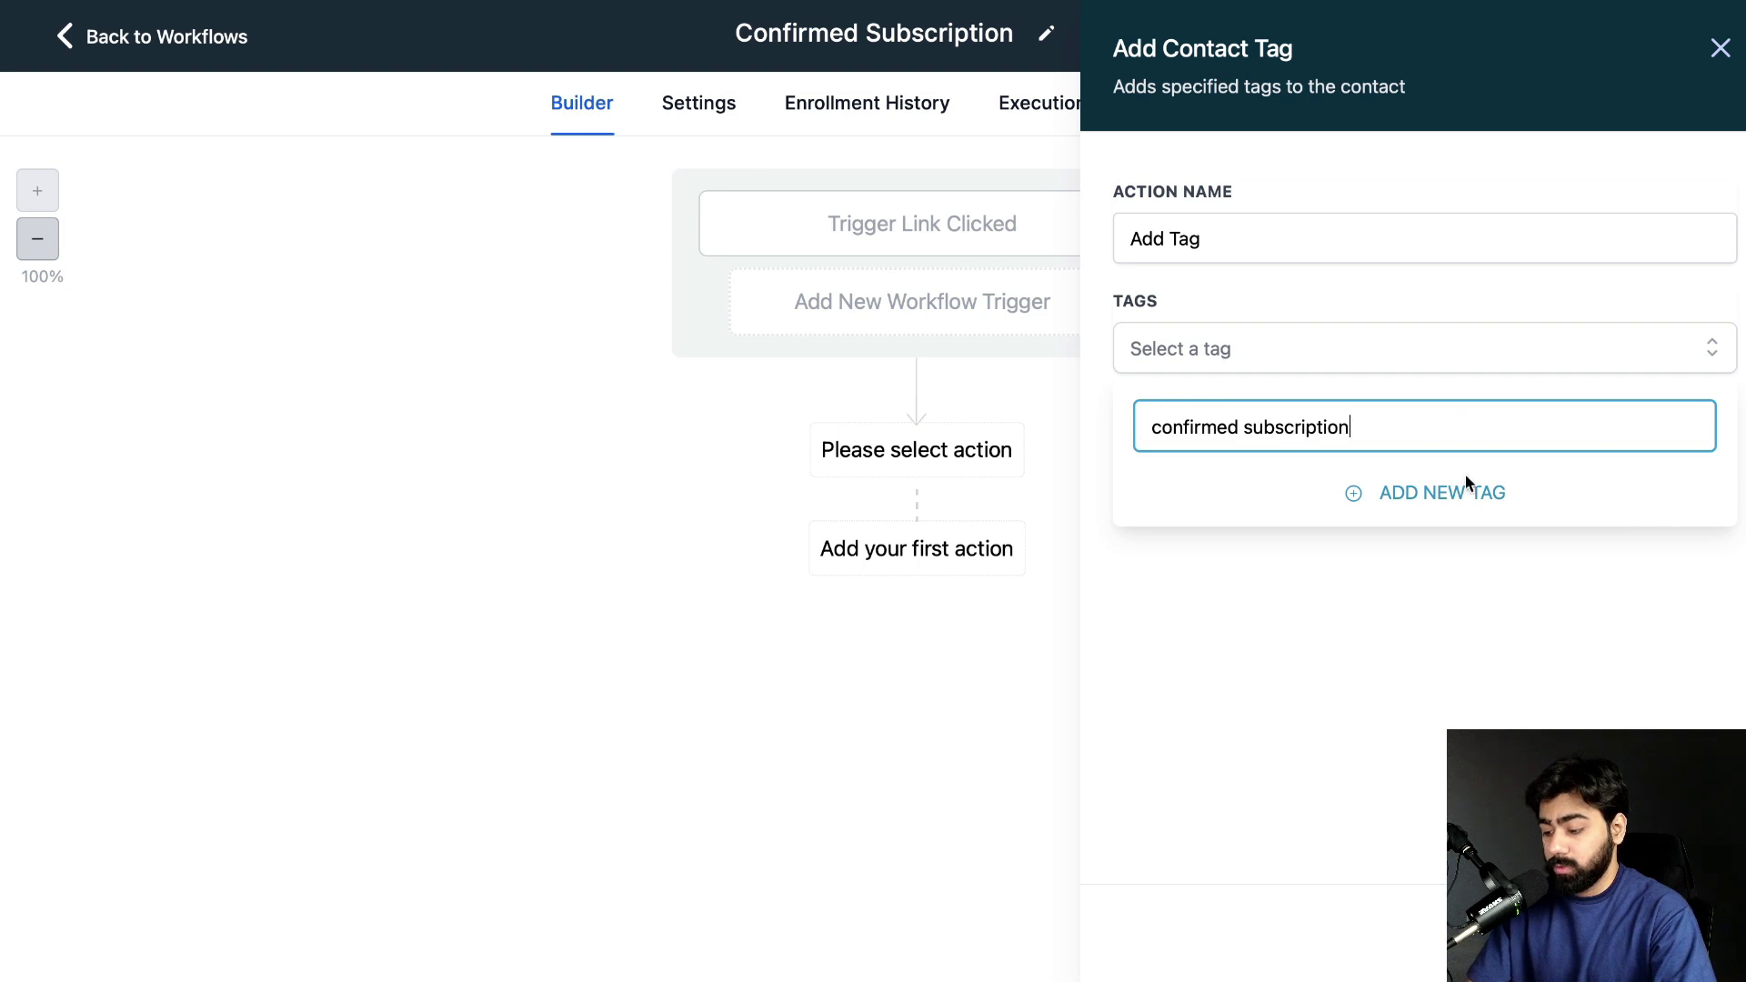
{"action": "left_click", "coordinate": [1446, 496]}
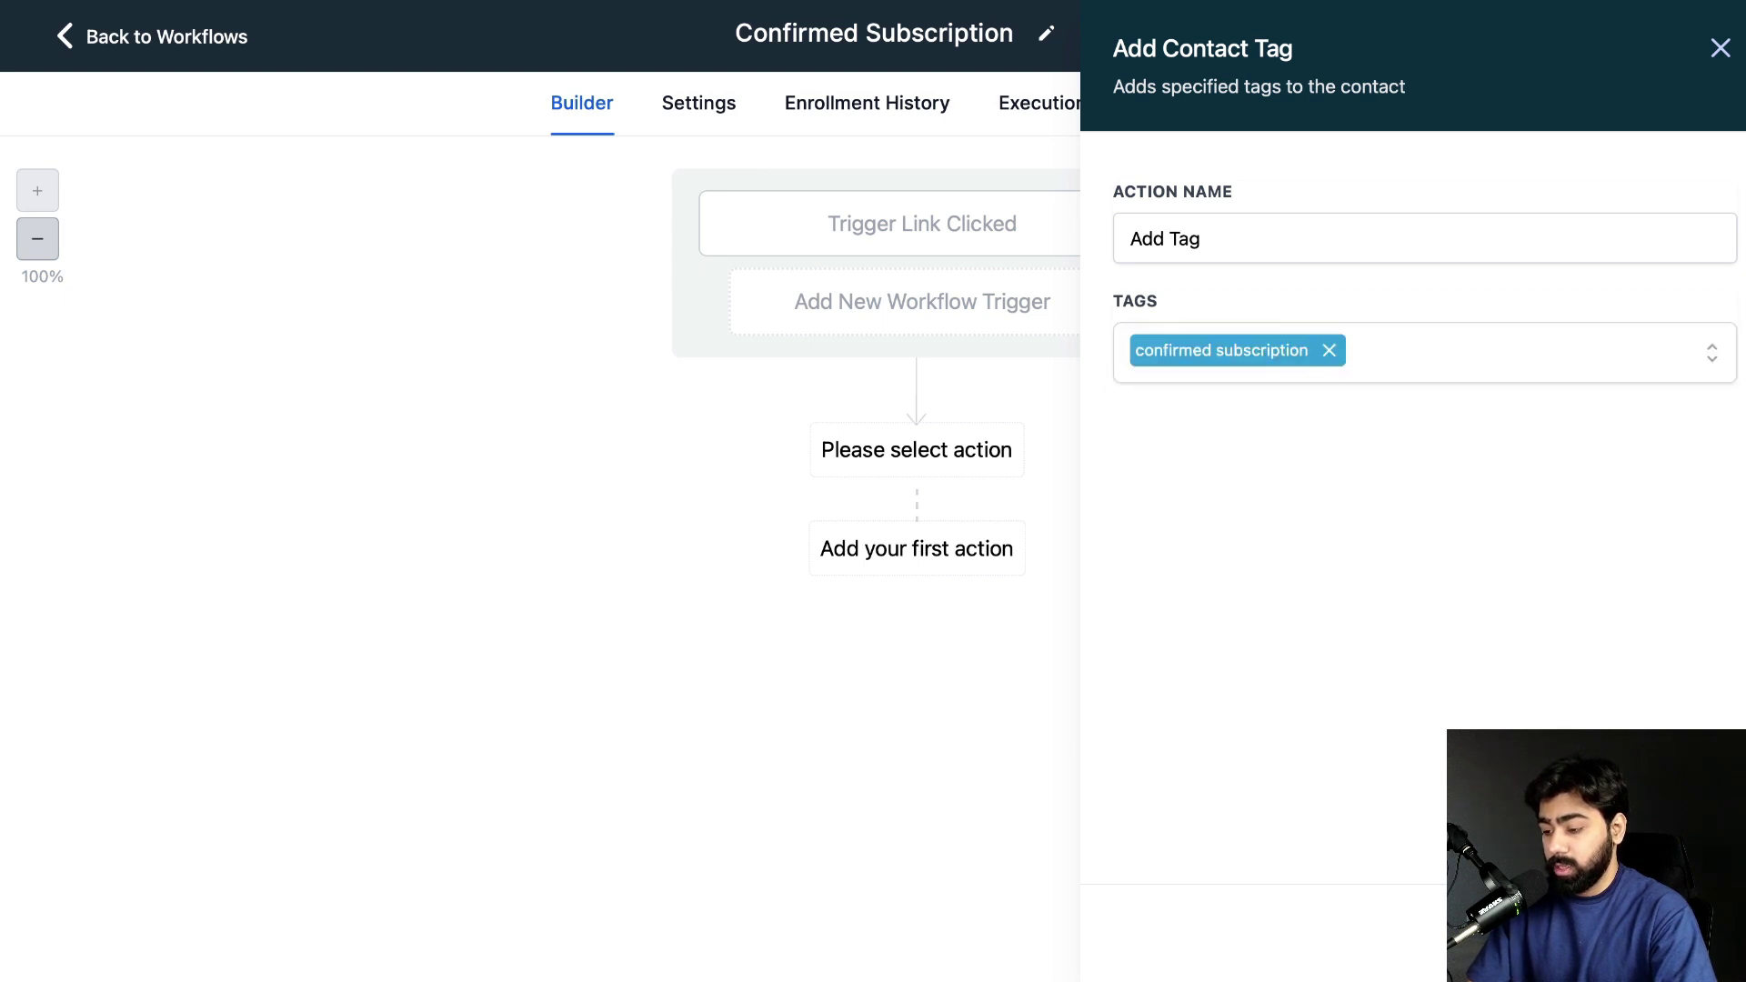
{"action": "left_click", "coordinate": [1672, 932]}
Add a 'Subscribed Successfully!' email from {{location.name}}, then publish and save the workflow
{"action": "left_click", "coordinate": [916, 614]}
{"action": "type", "text": "send"}
{"action": "left_click", "coordinate": [1209, 302]}
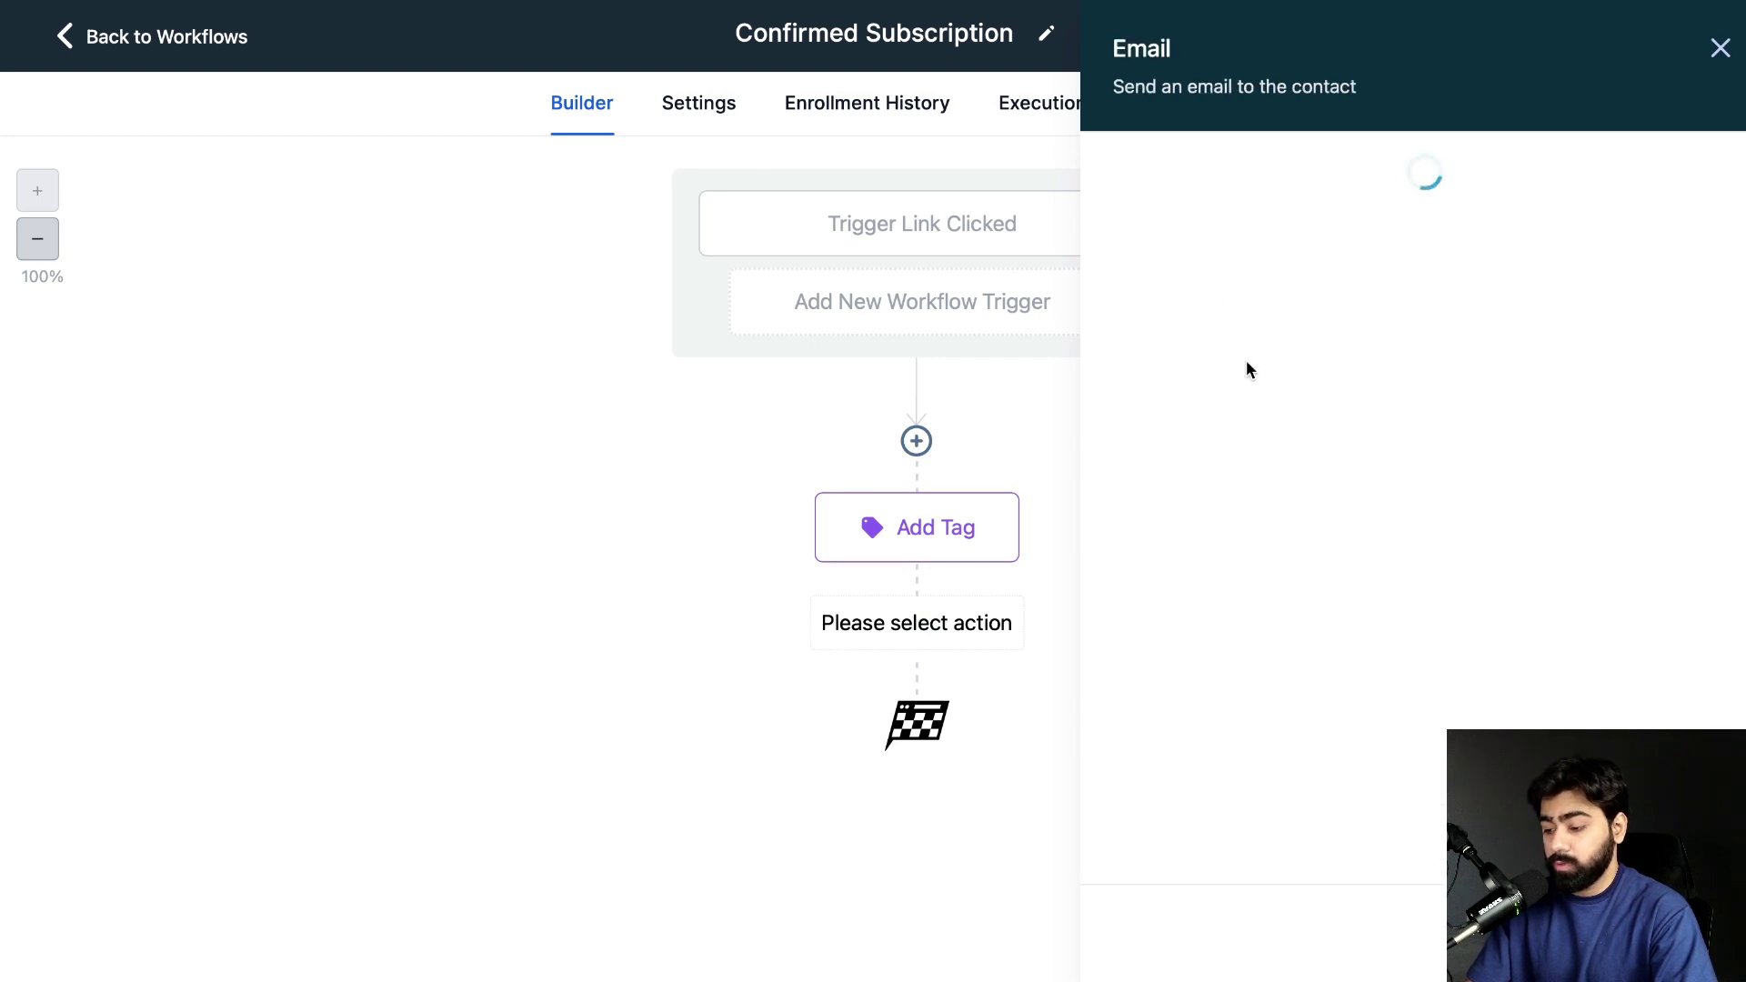
{"action": "left_click", "coordinate": [1210, 386]}
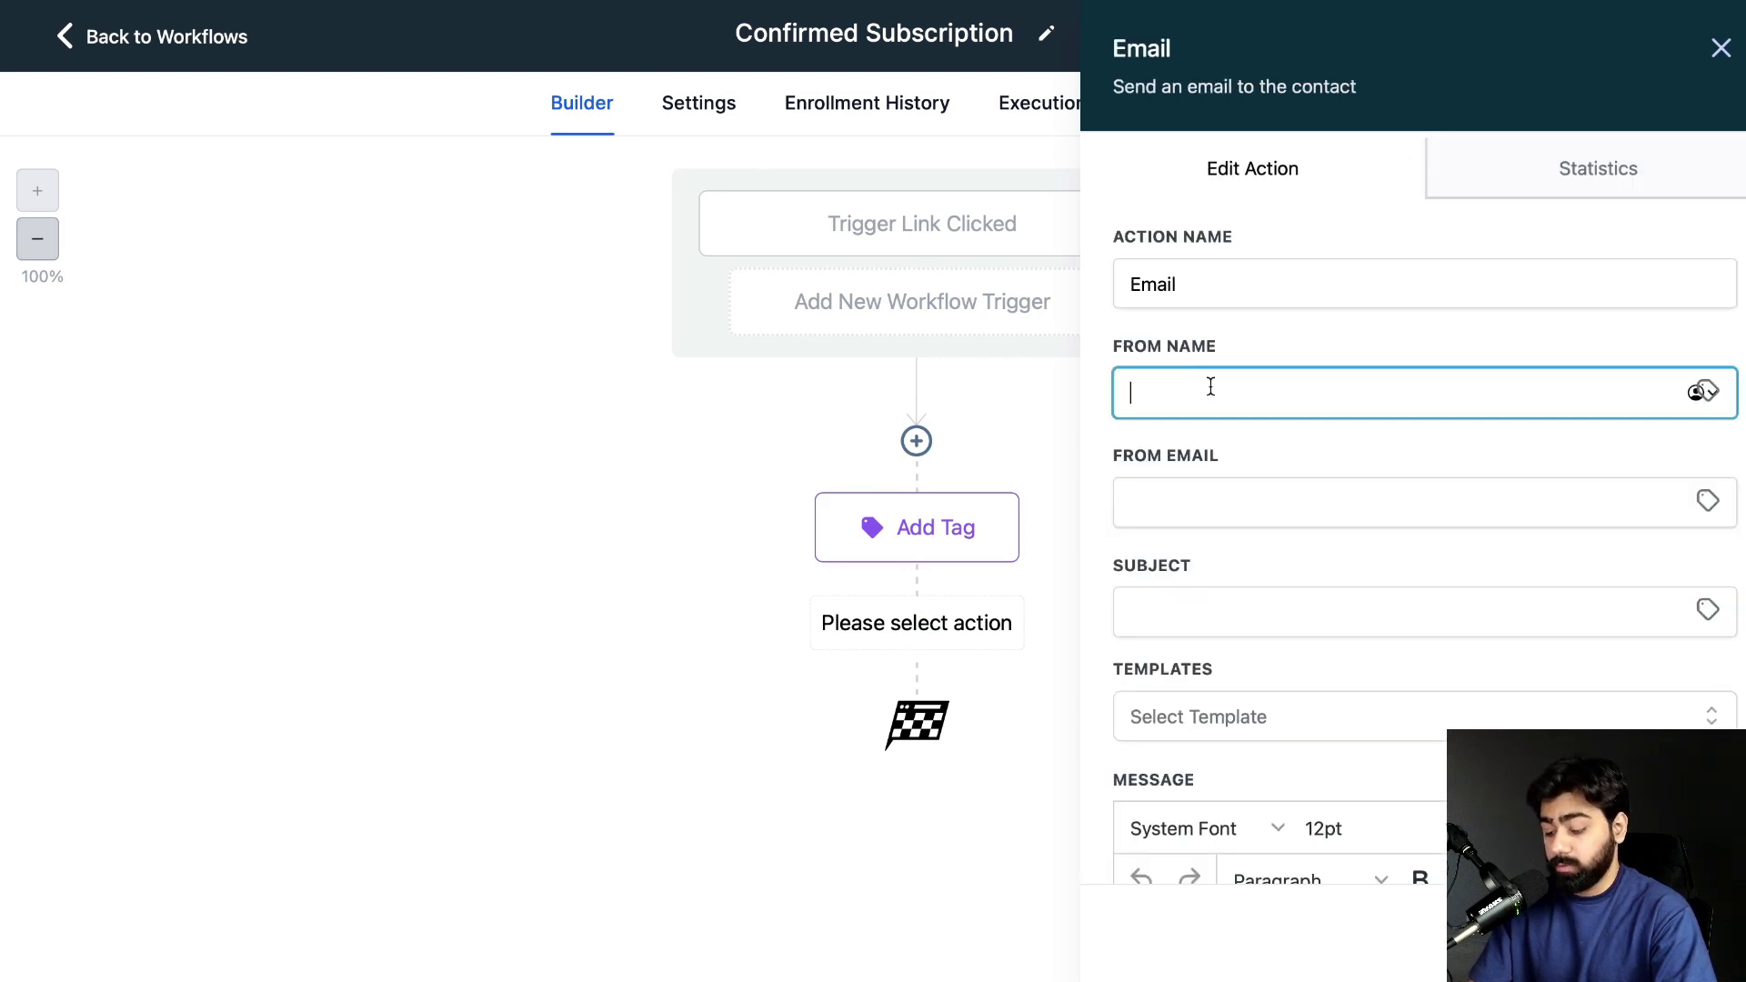
{"action": "type", "text": "{{location.name"}
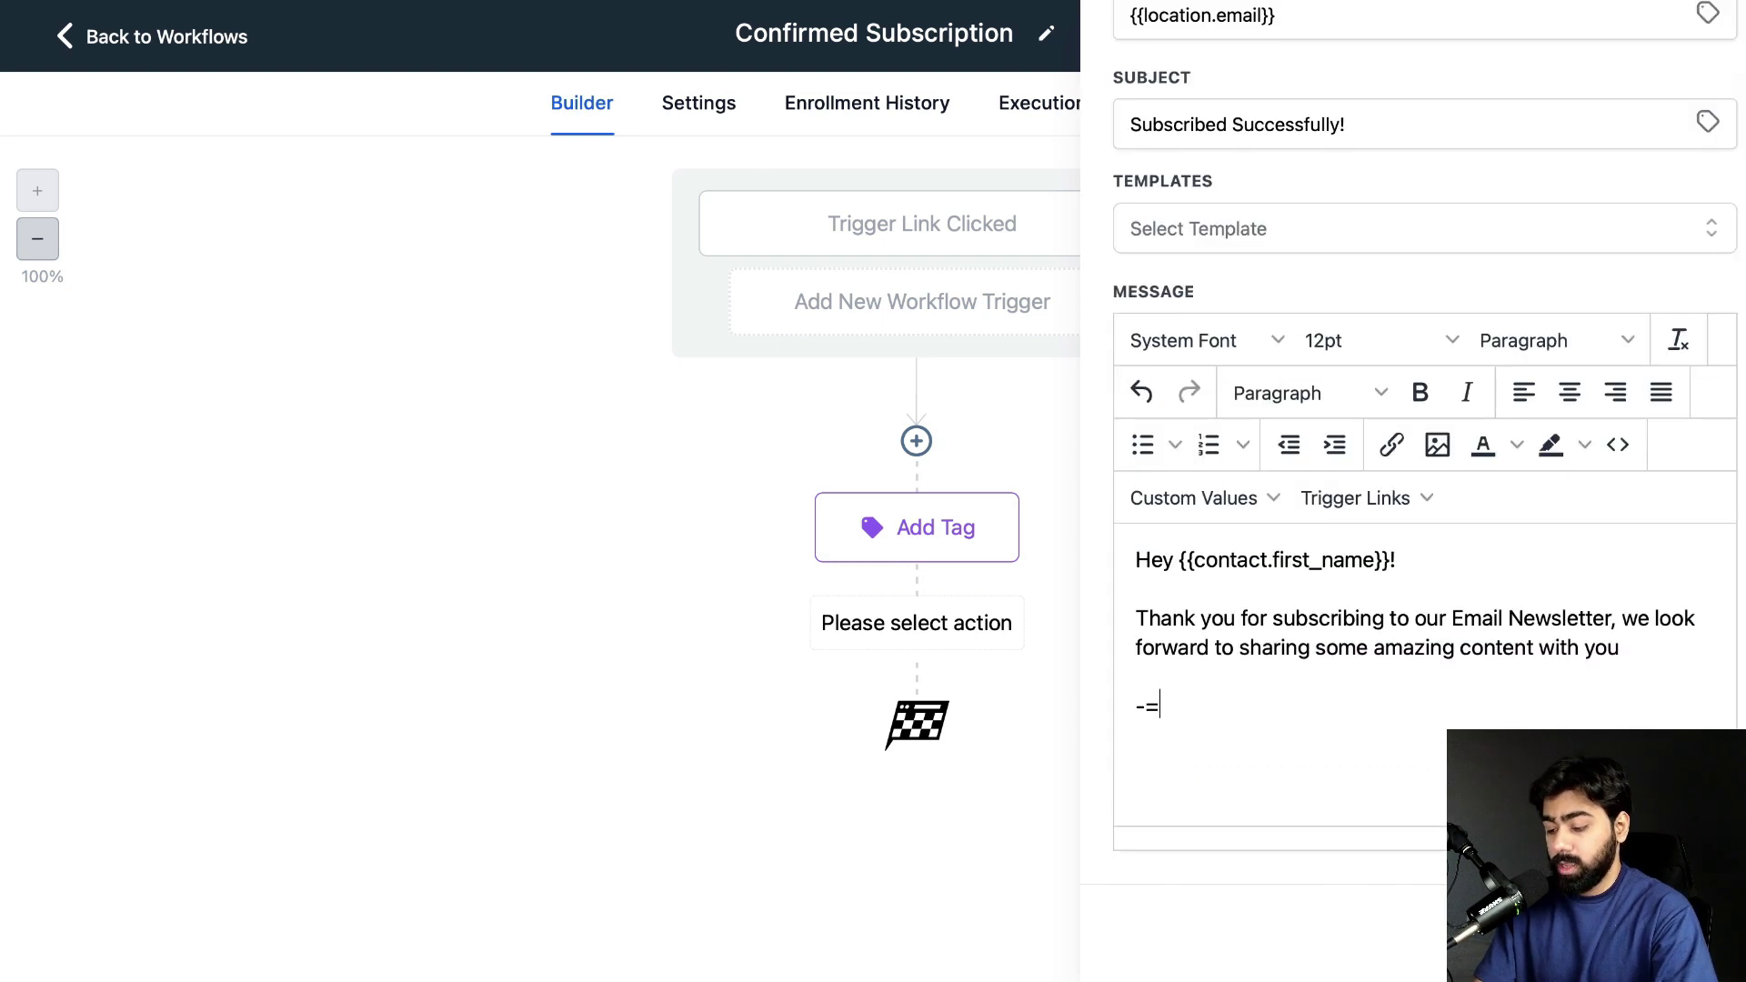
{"action": "type", "text": "{{location.name}}"}
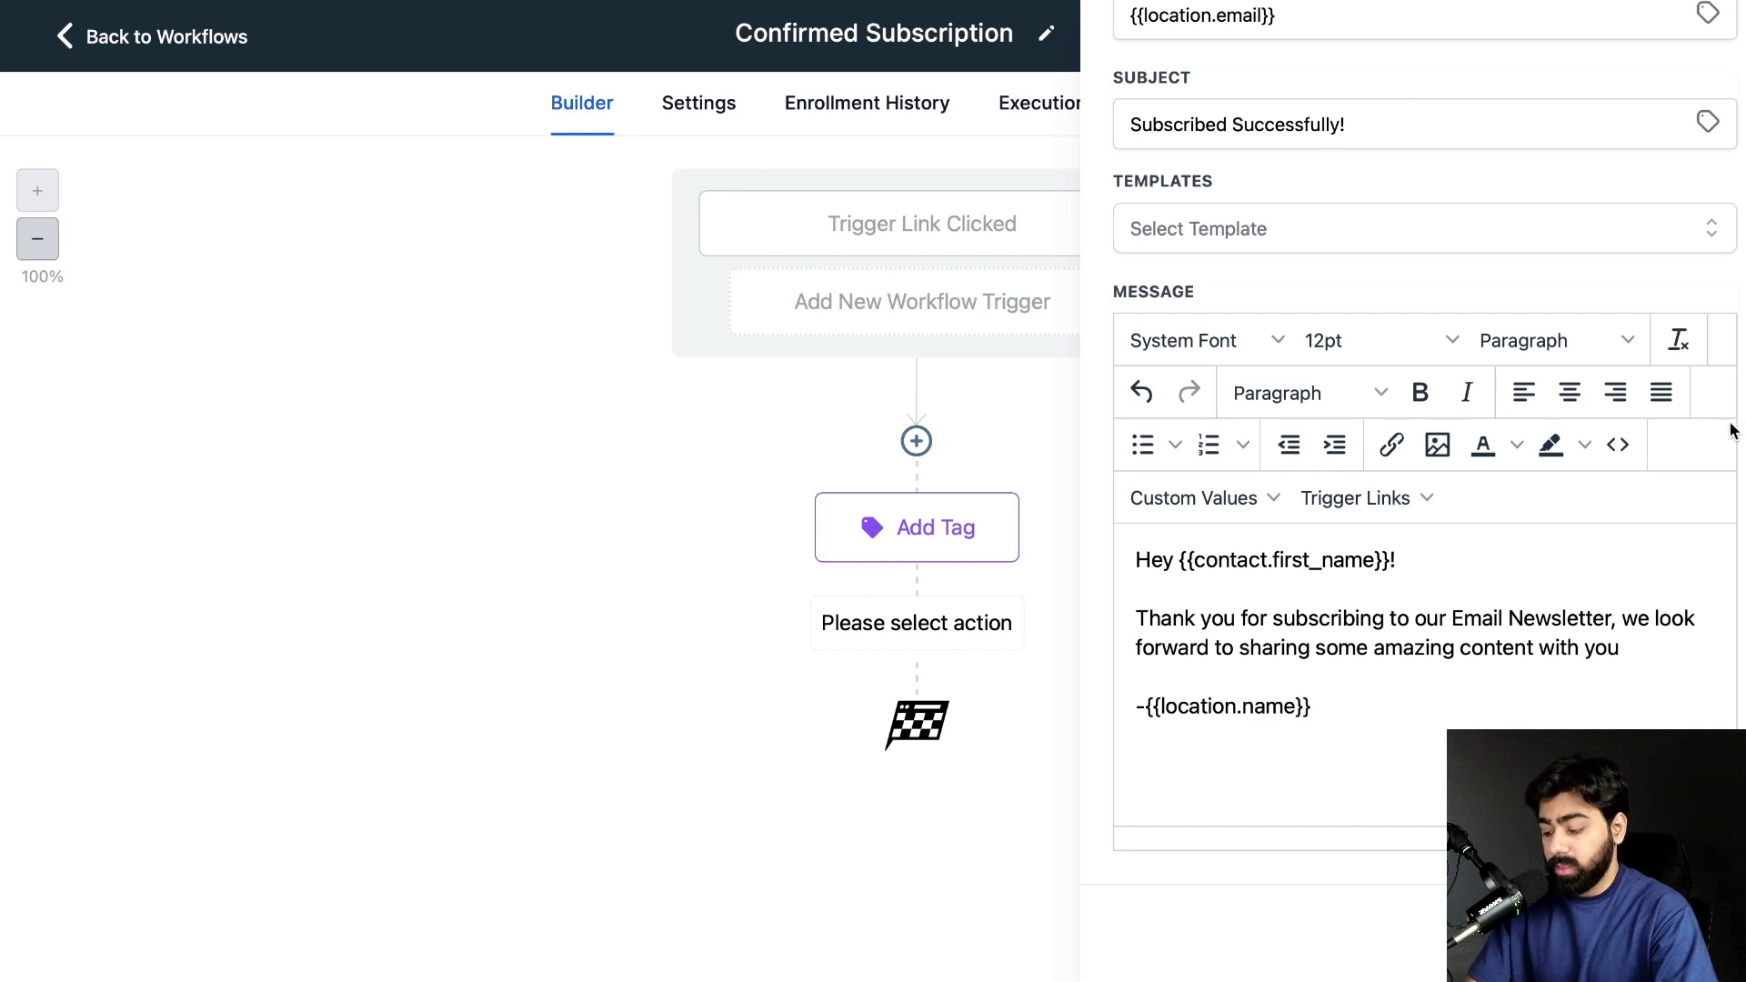
{"action": "left_click", "coordinate": [1629, 103]}
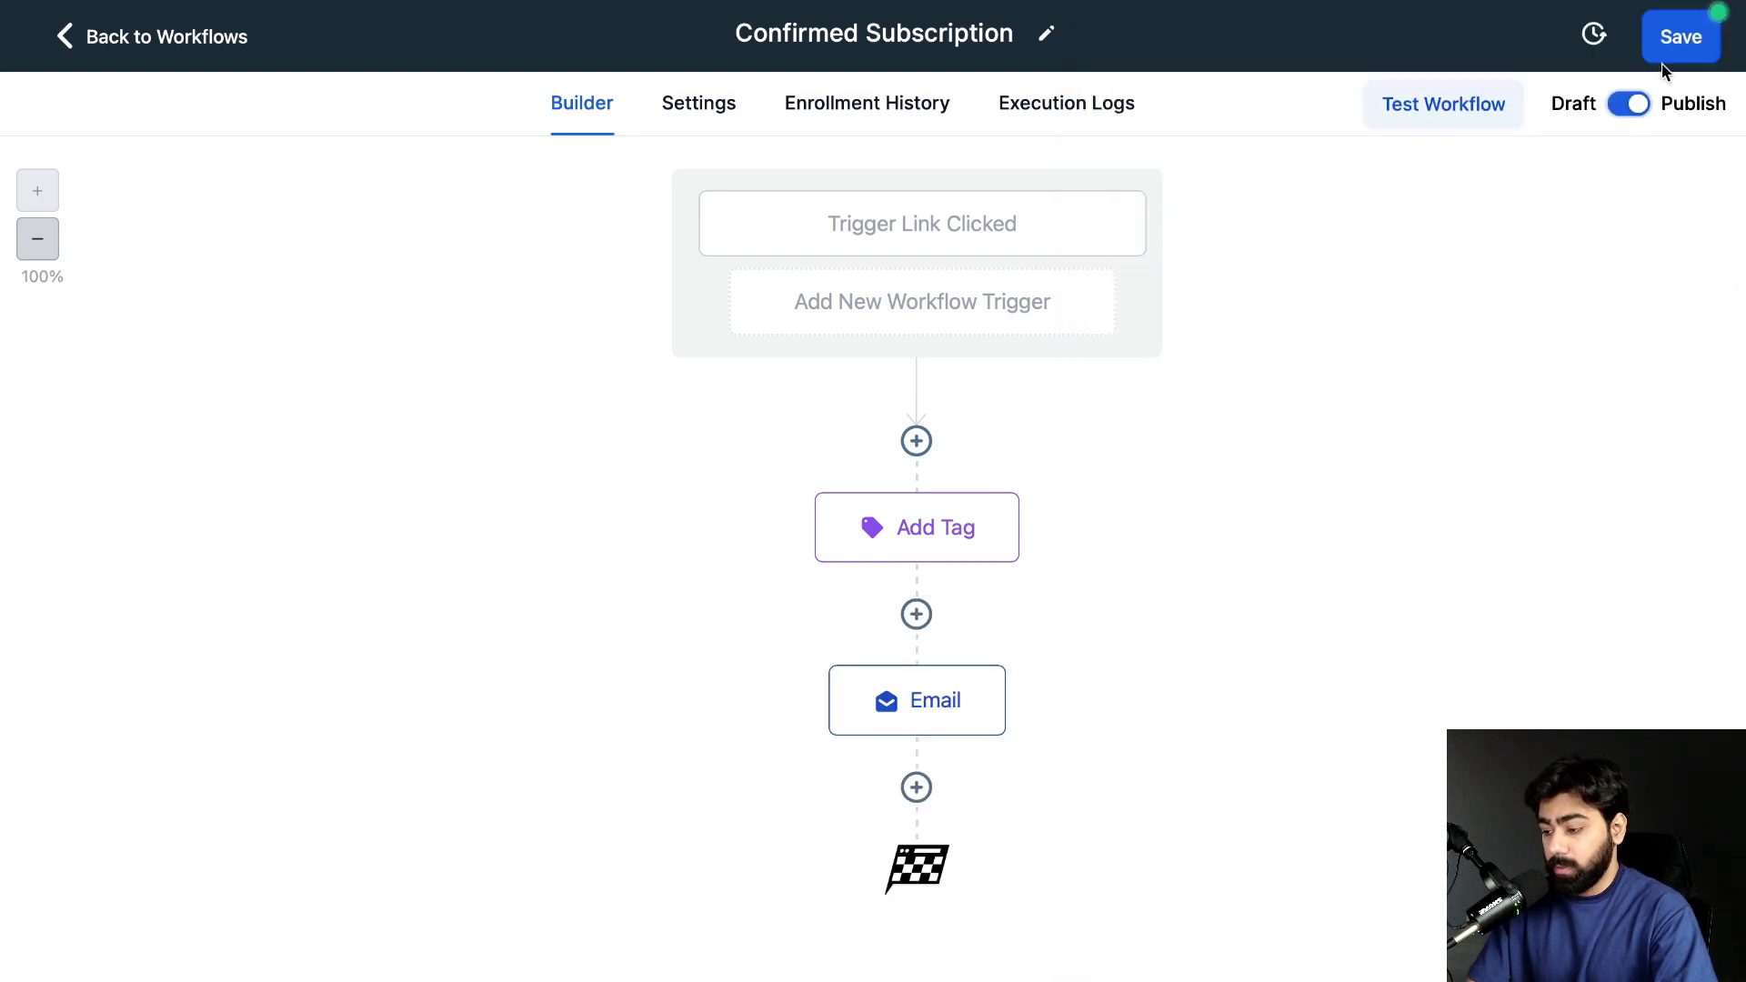
{"action": "left_click", "coordinate": [1678, 47]}
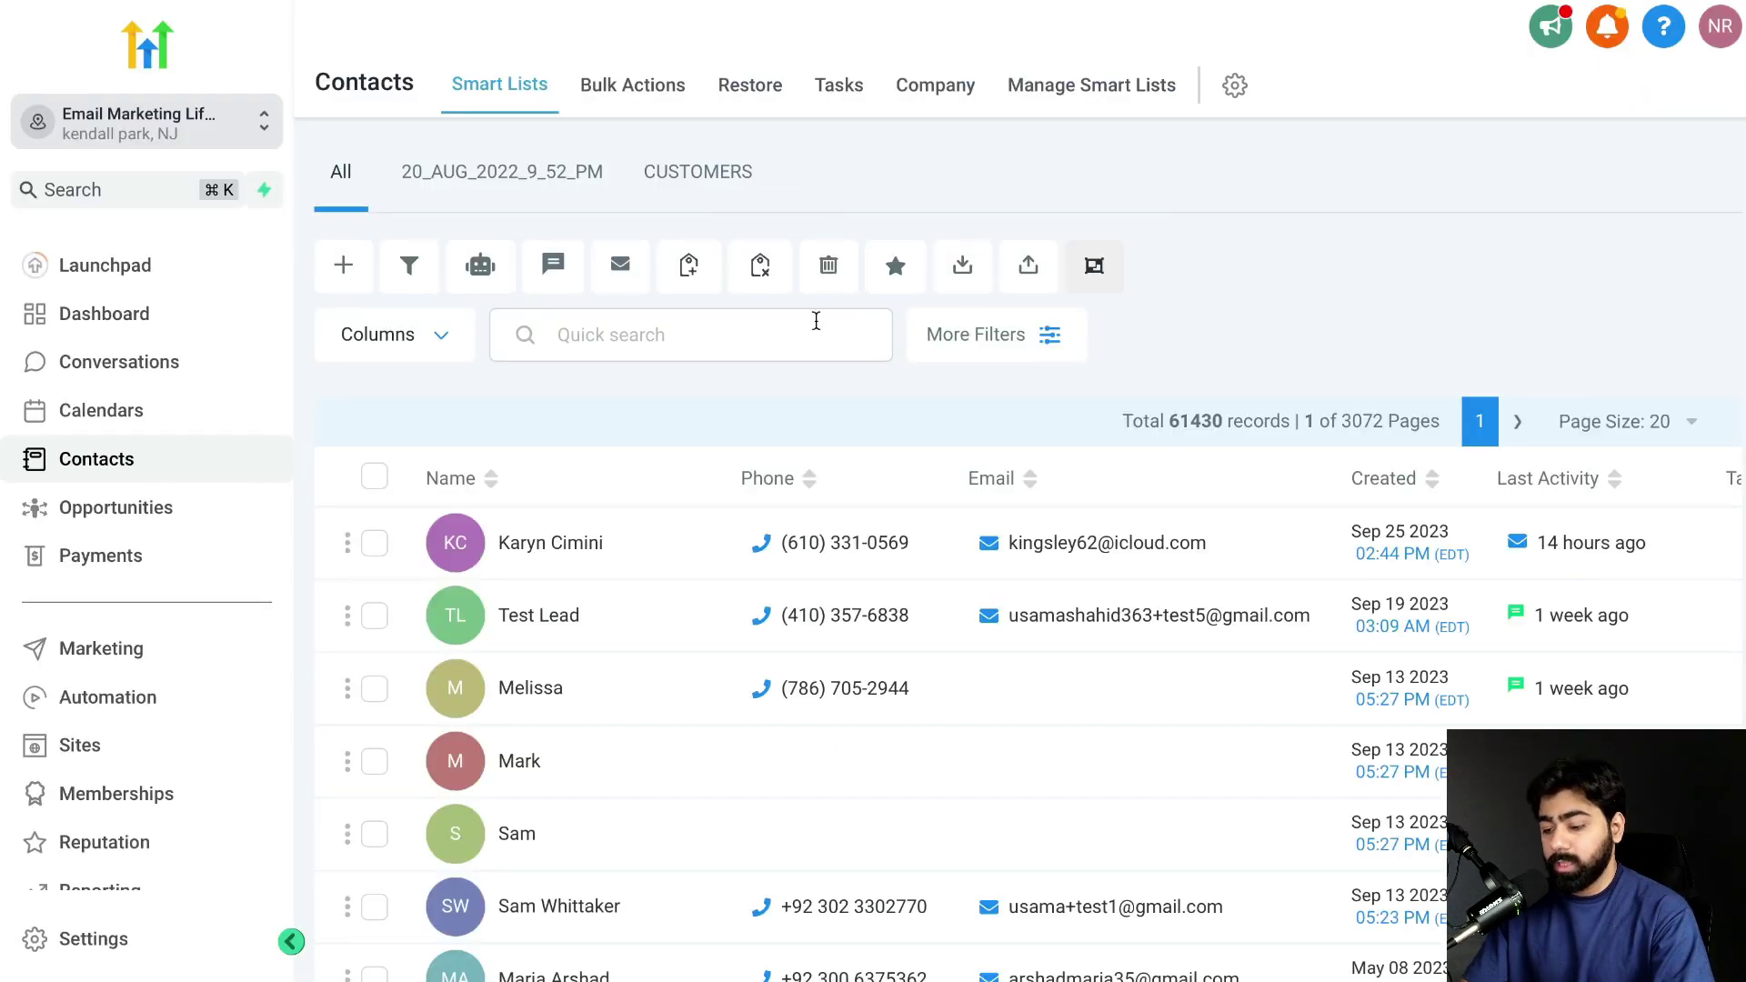
Filter contacts by Tag is 'confirmed subscription'
{"action": "left_click", "coordinate": [1000, 336]}
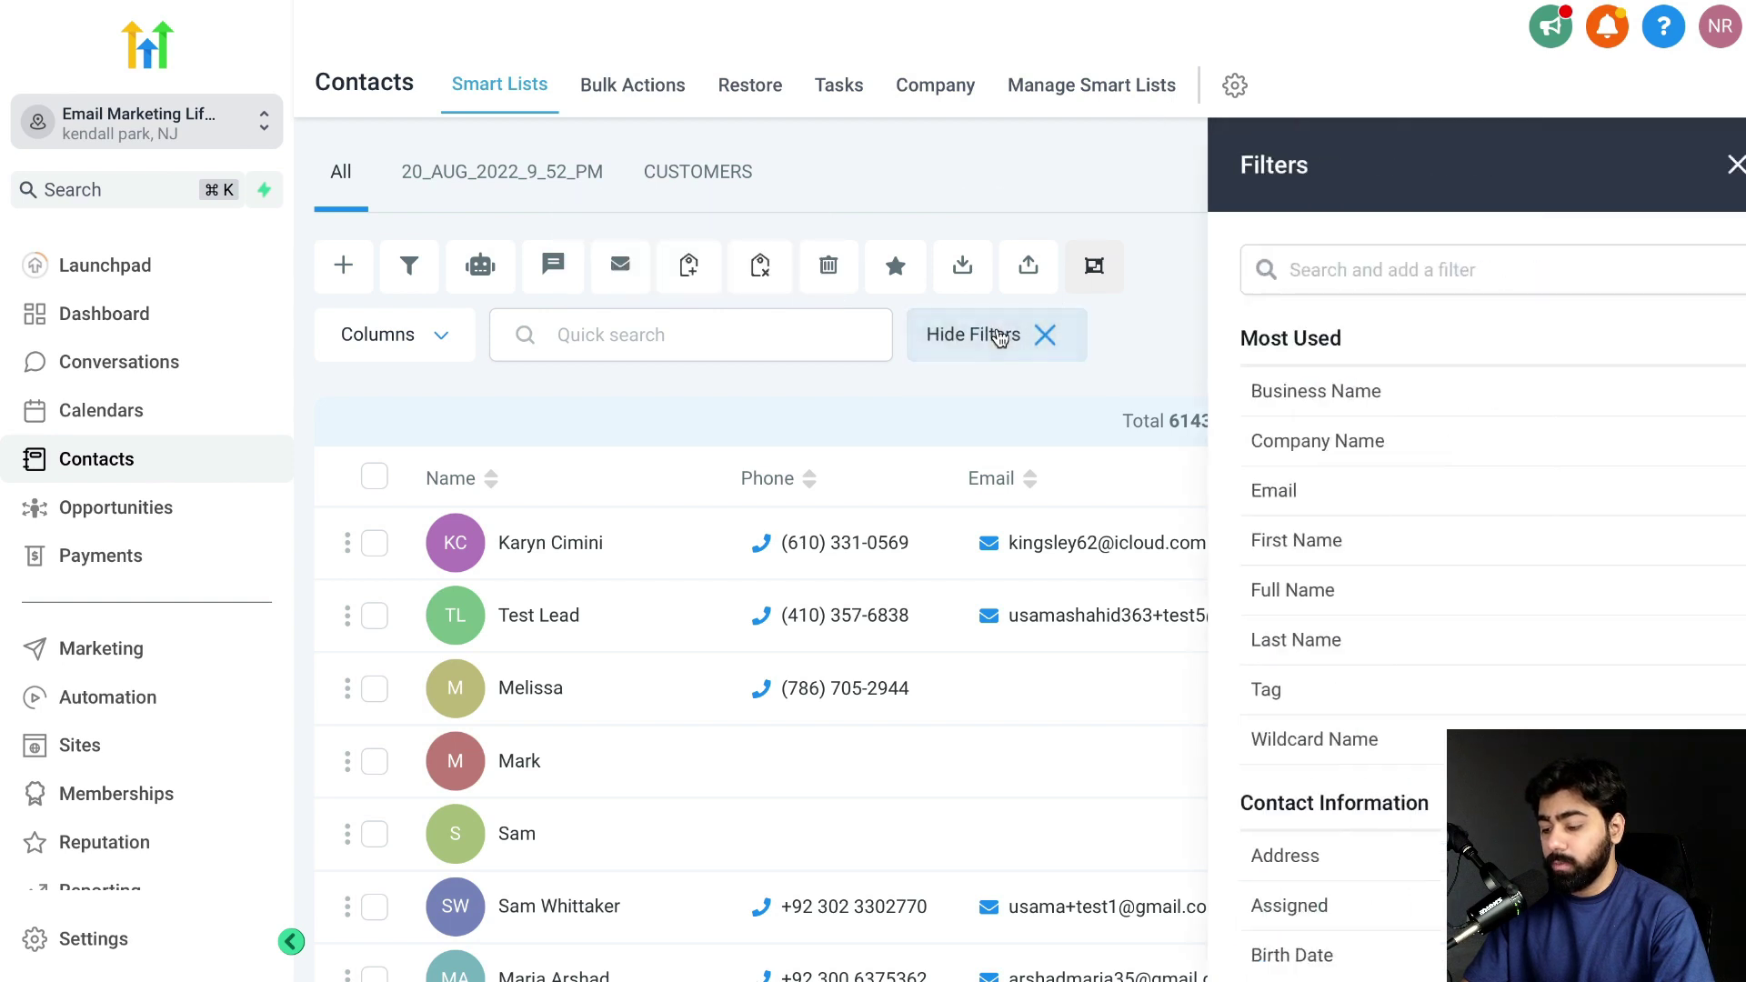
{"action": "left_click", "coordinate": [1302, 271]}
{"action": "type", "text": "tag"}
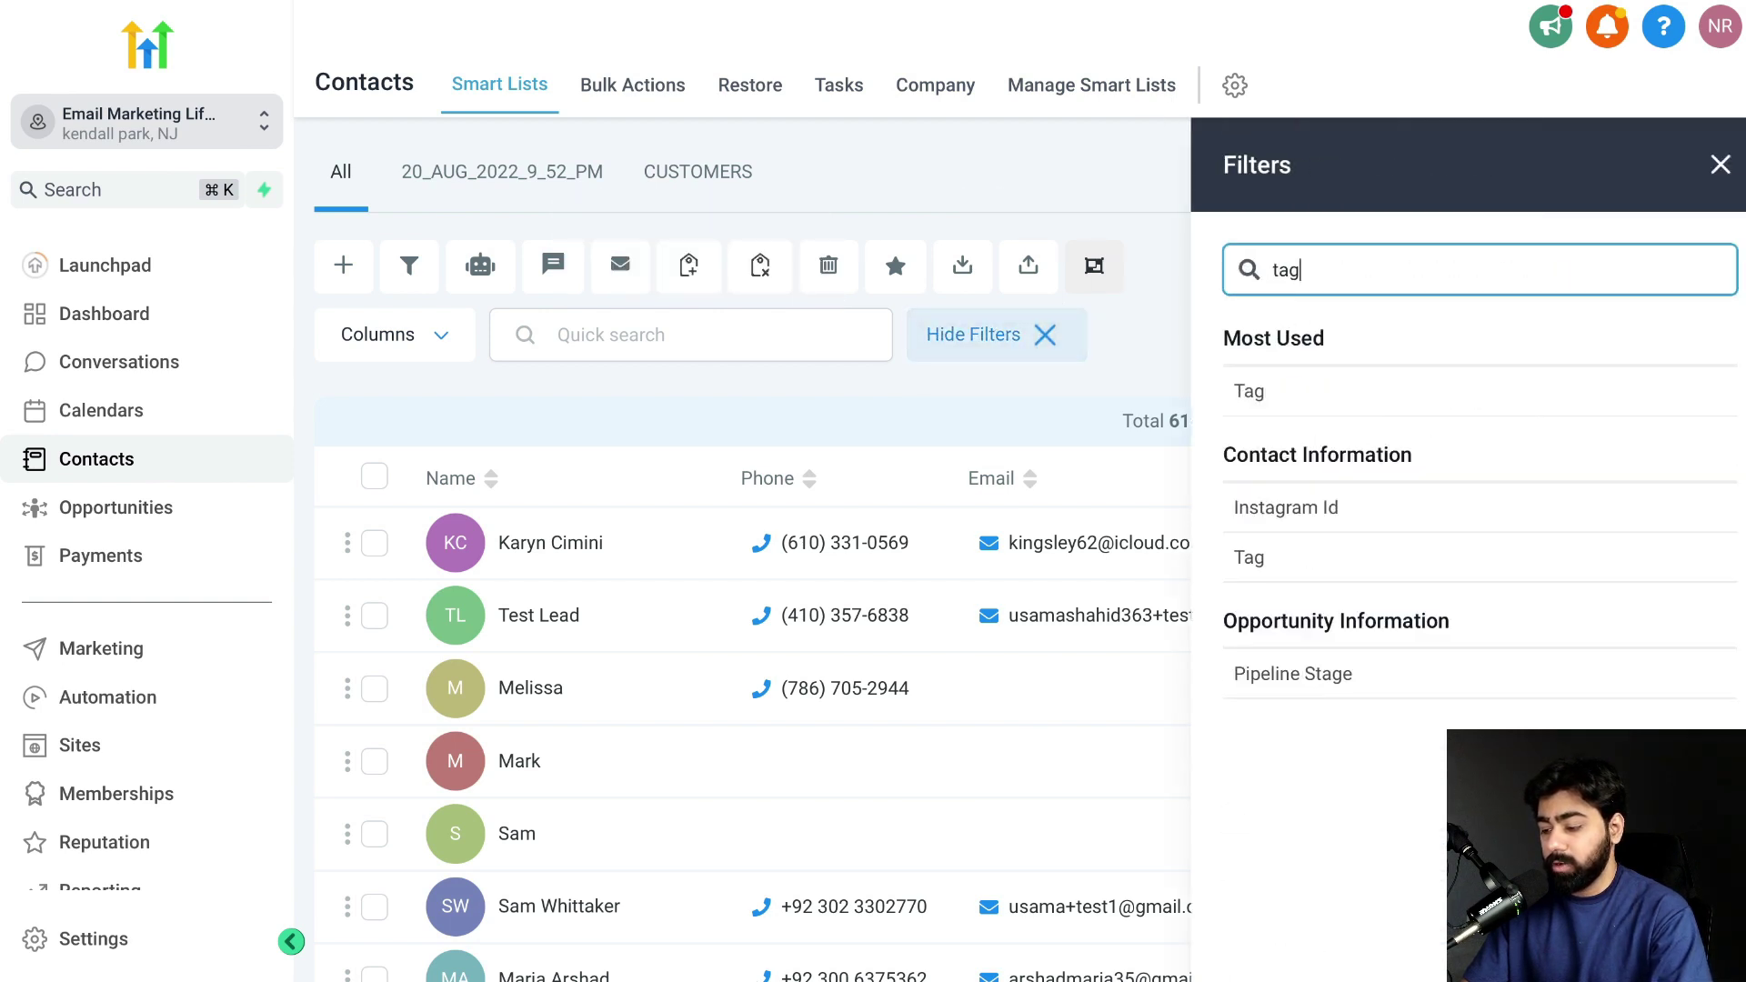
{"action": "left_click", "coordinate": [1275, 386]}
{"action": "left_click", "coordinate": [1296, 541]}
{"action": "type", "text": "confirmed"}
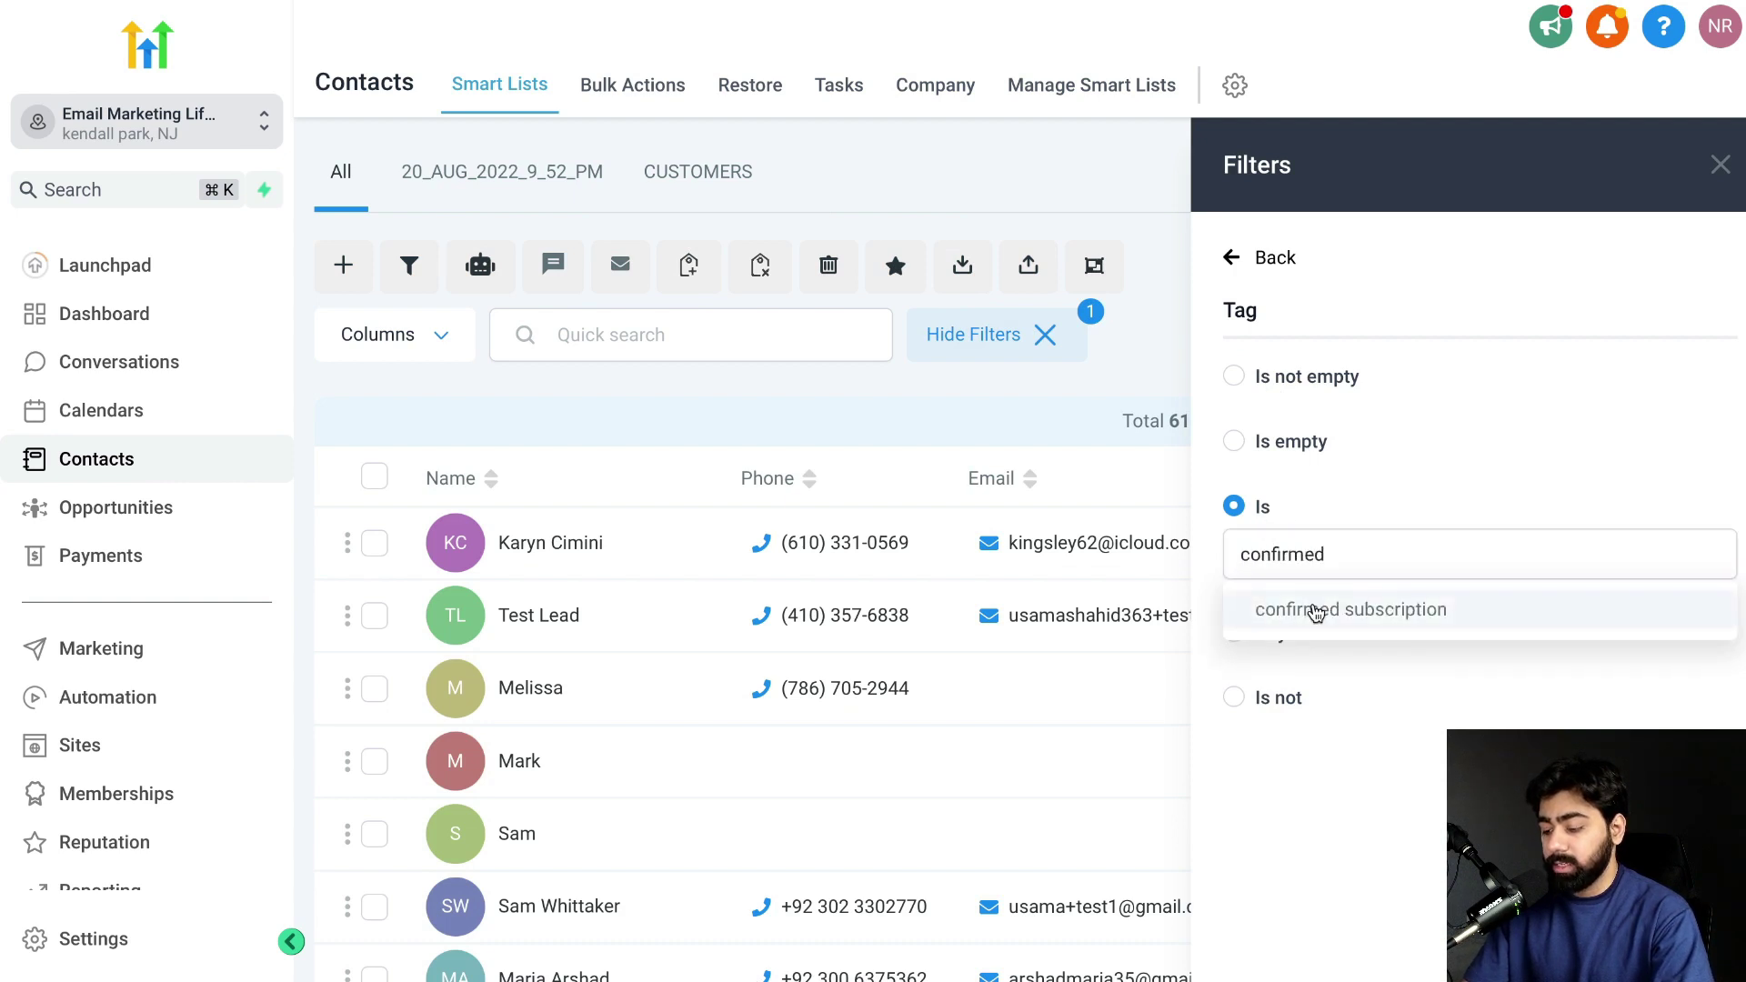
{"action": "left_click", "coordinate": [1316, 611]}
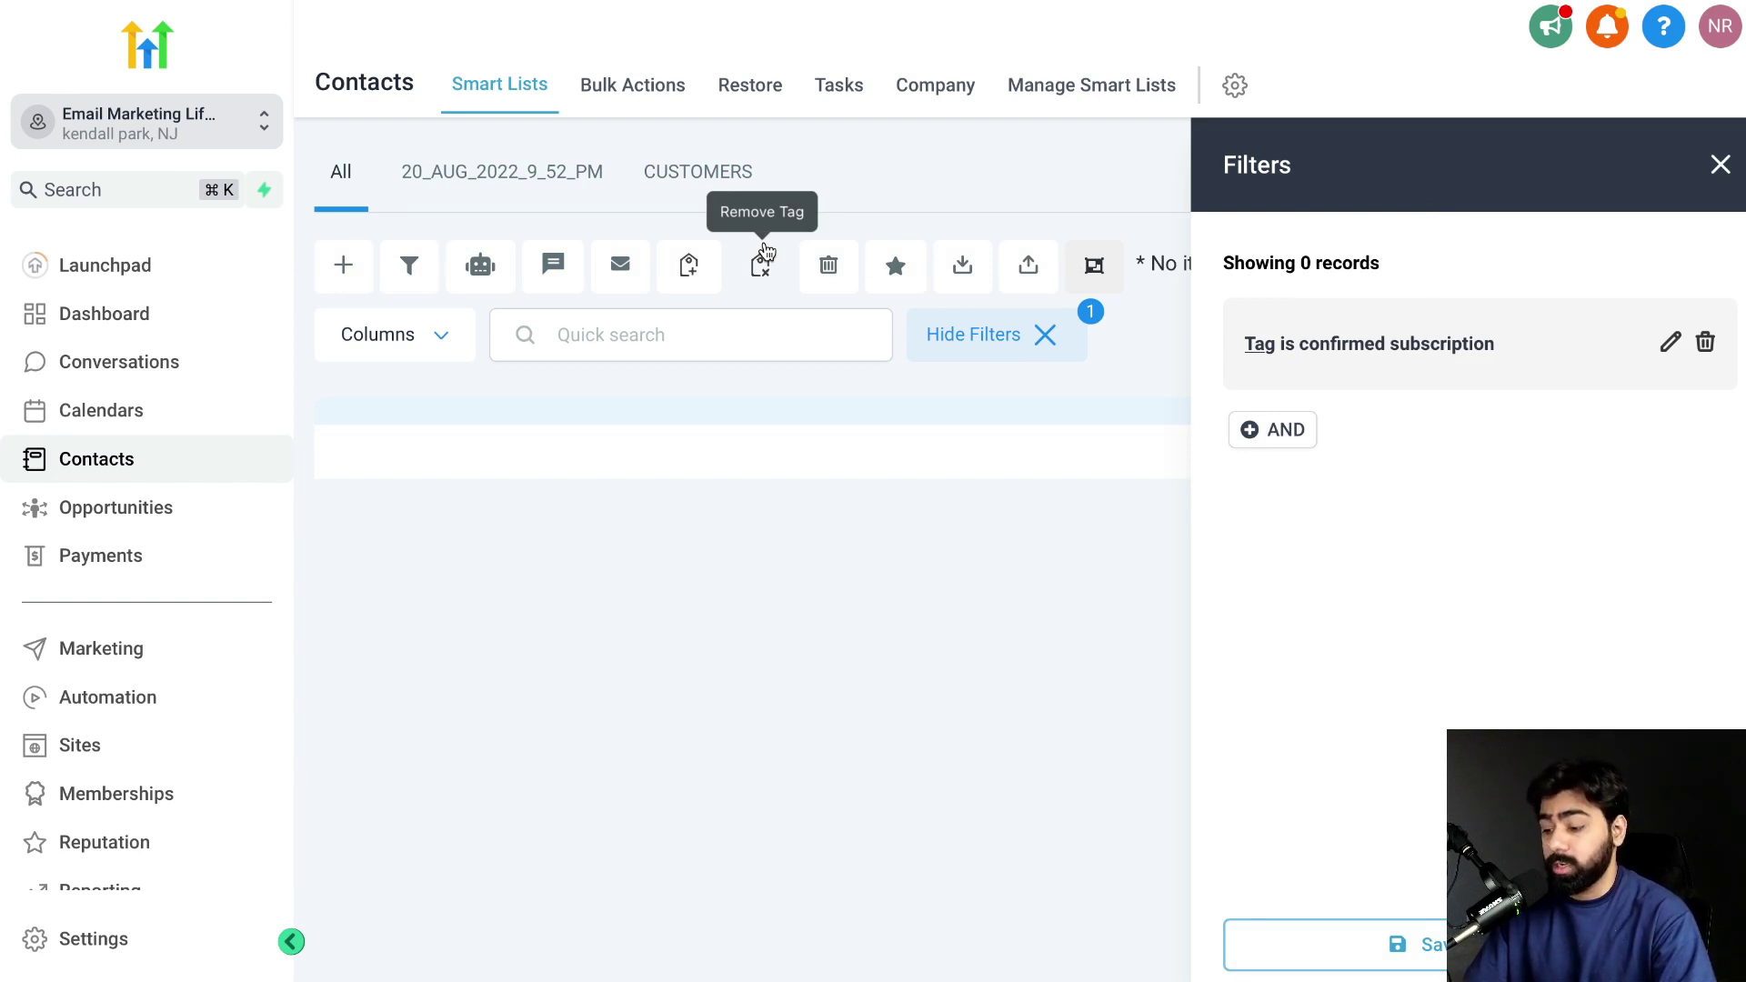
Save the filter as a smart list named 'Confirmed Subscription'
{"action": "left_click", "coordinate": [1419, 946]}
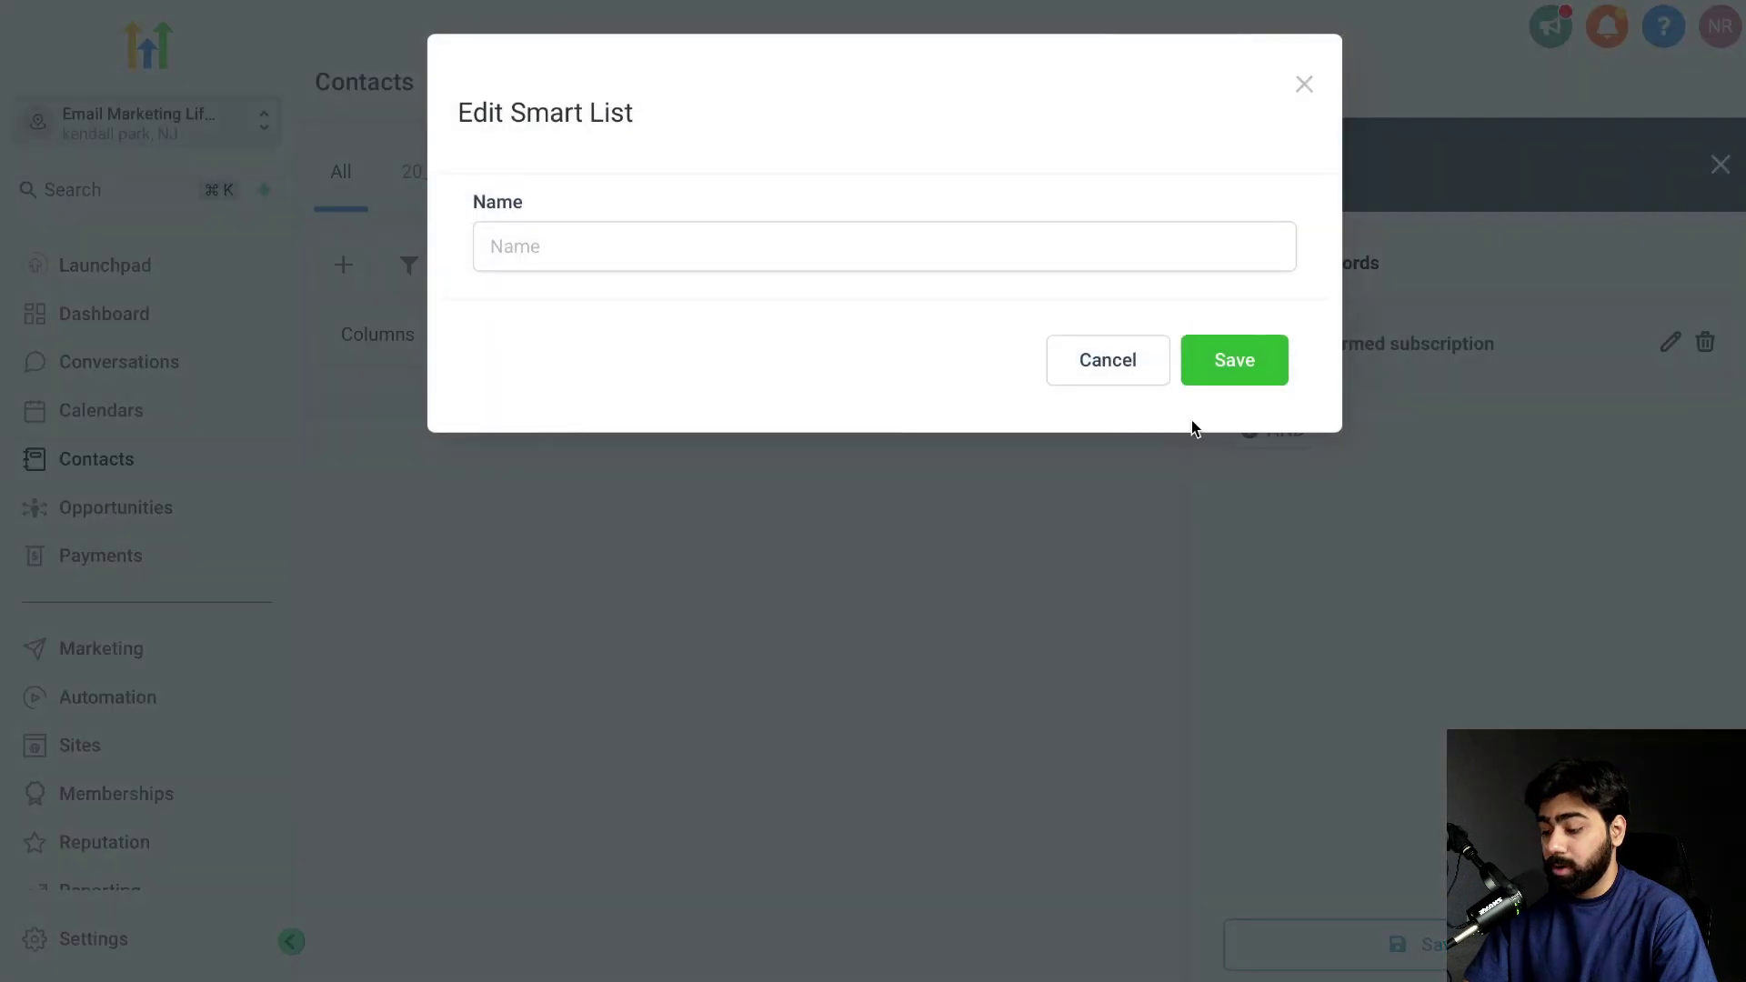
{"action": "left_click", "coordinate": [740, 257]}
{"action": "type", "text": "Confirmed Subs"}
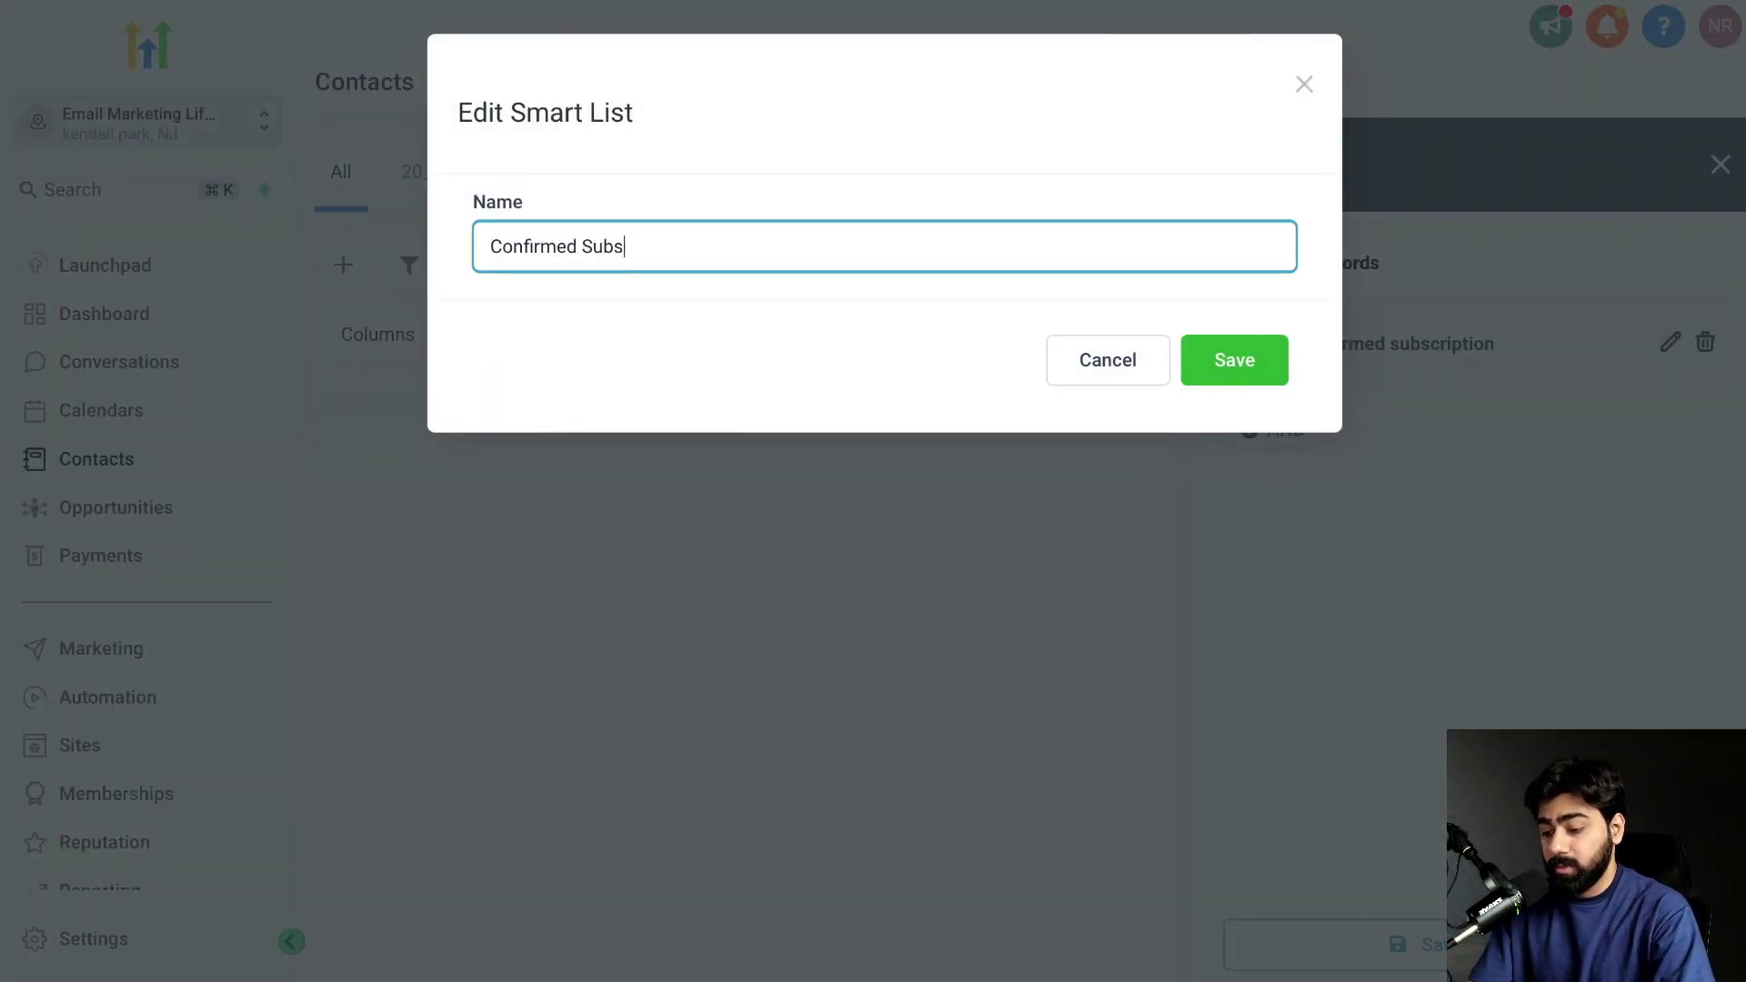
{"action": "type", "text": "riiption"}
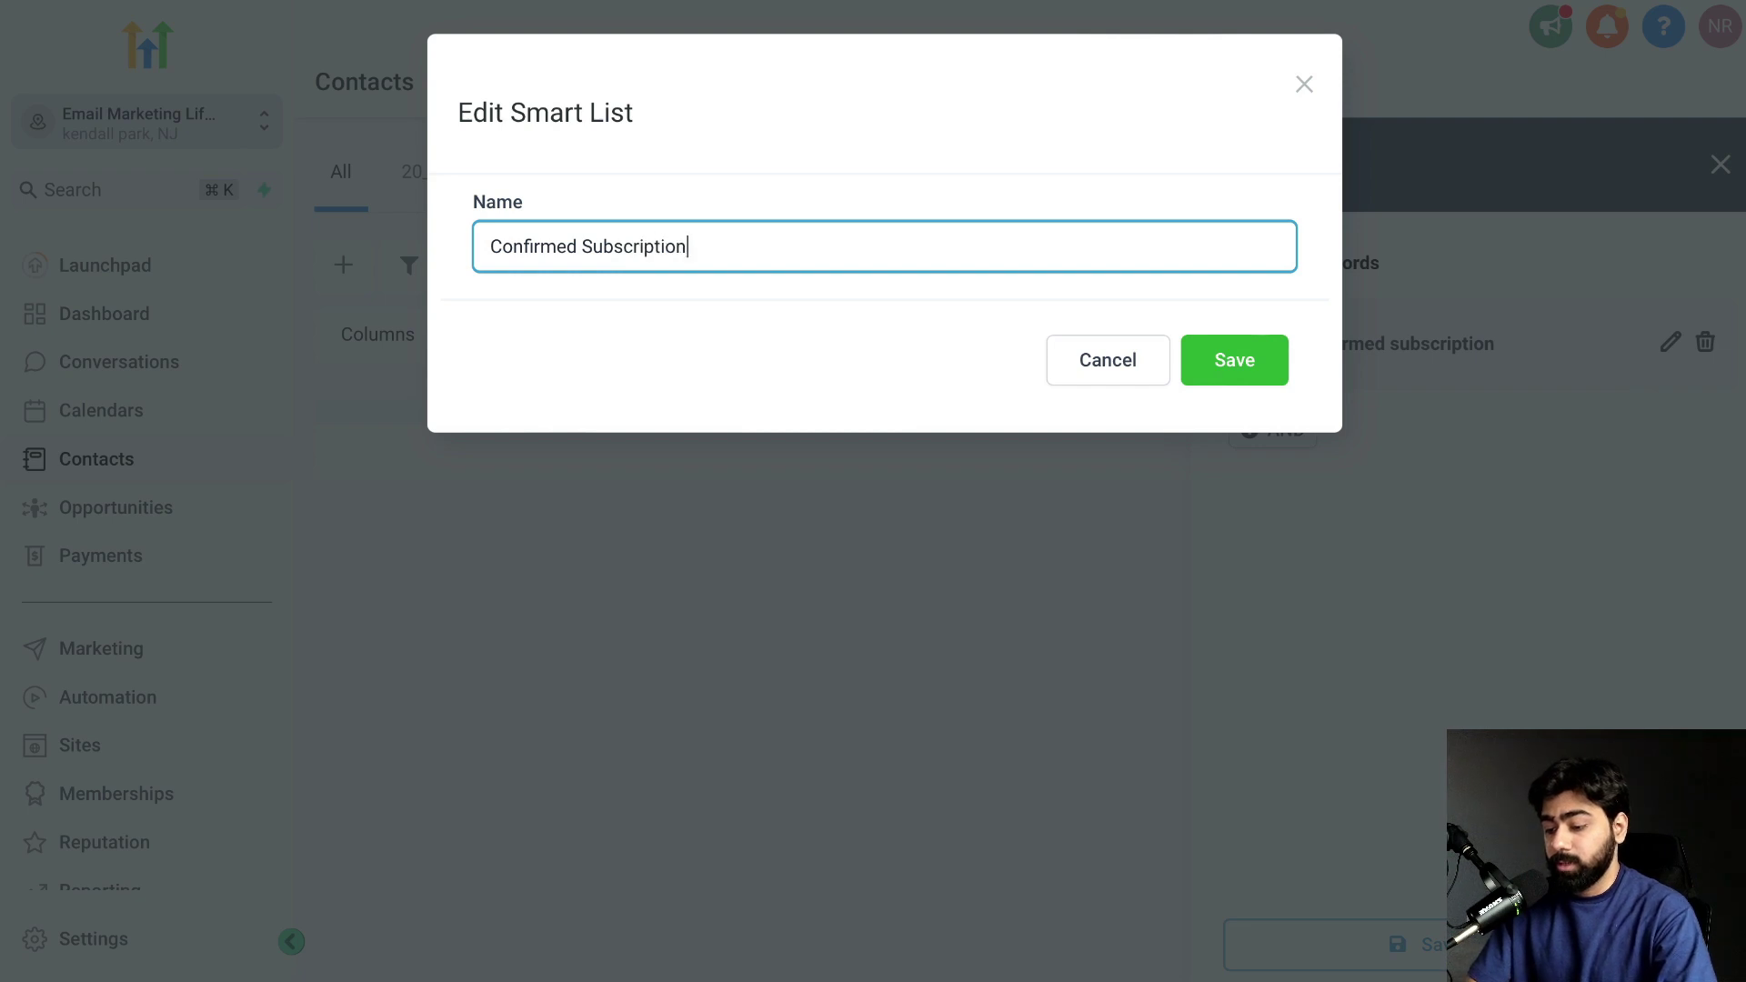
{"action": "left_click", "coordinate": [1263, 369]}
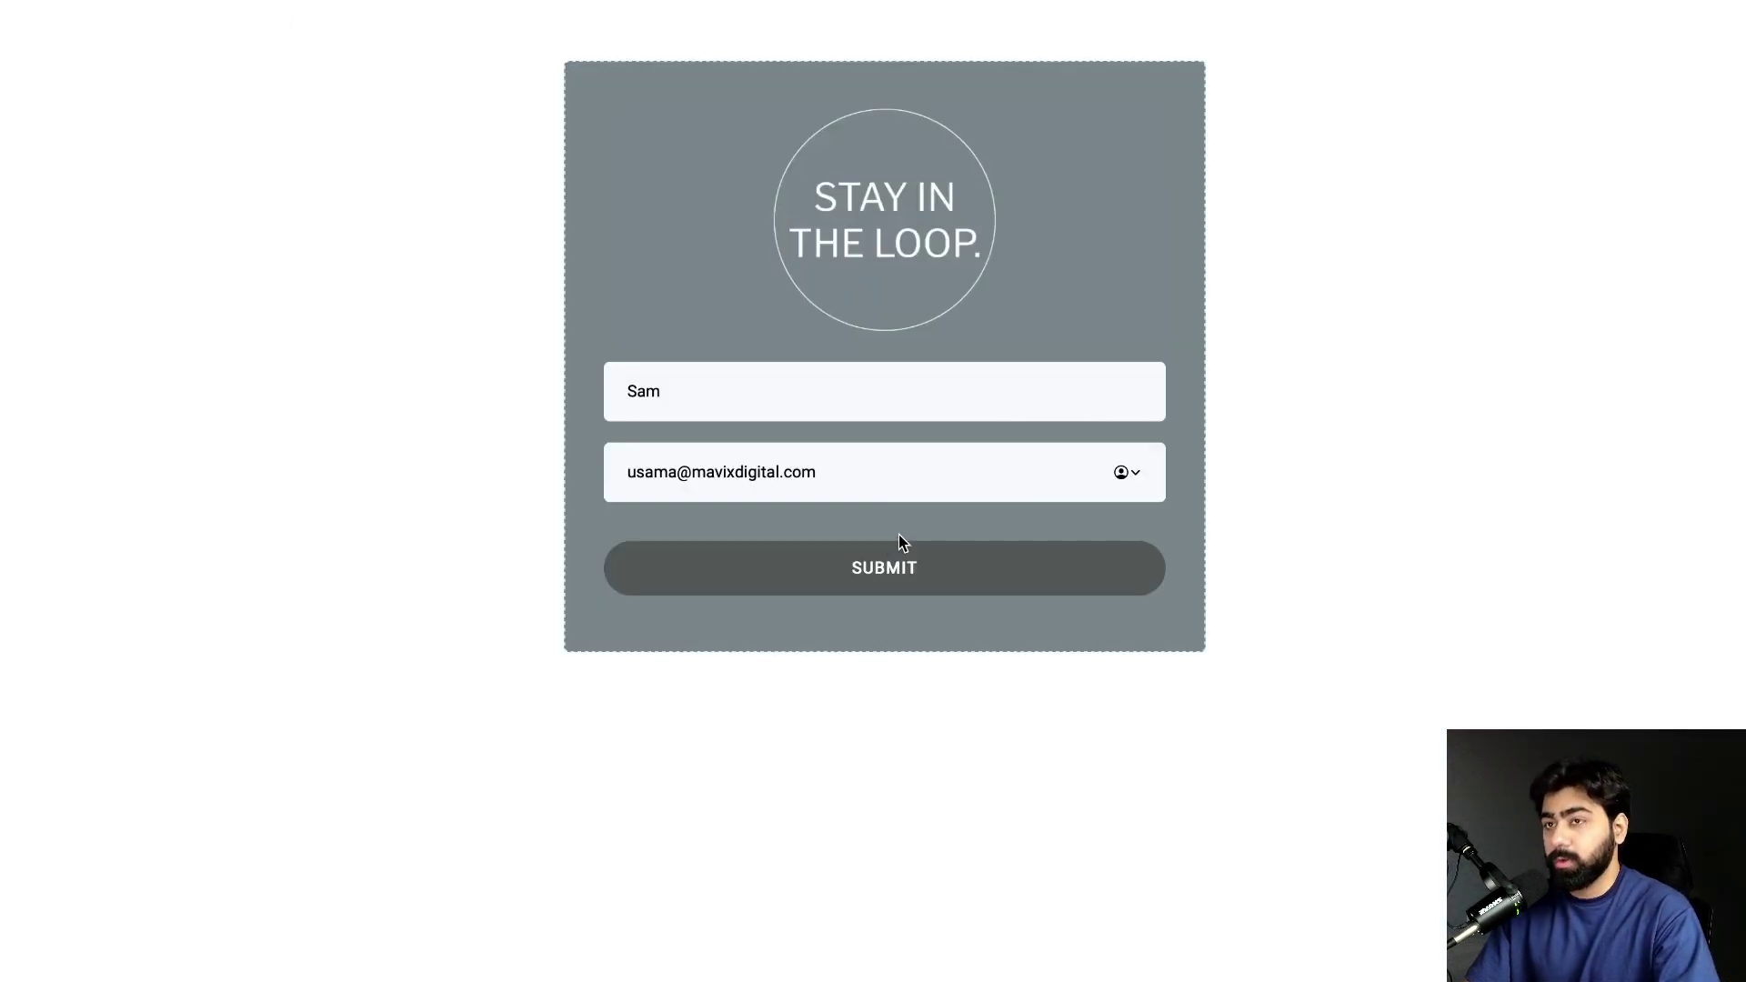
Submit the test signup and verify the New Email Subscriber workflow run in its Execution Logs
{"action": "left_click", "coordinate": [885, 589]}
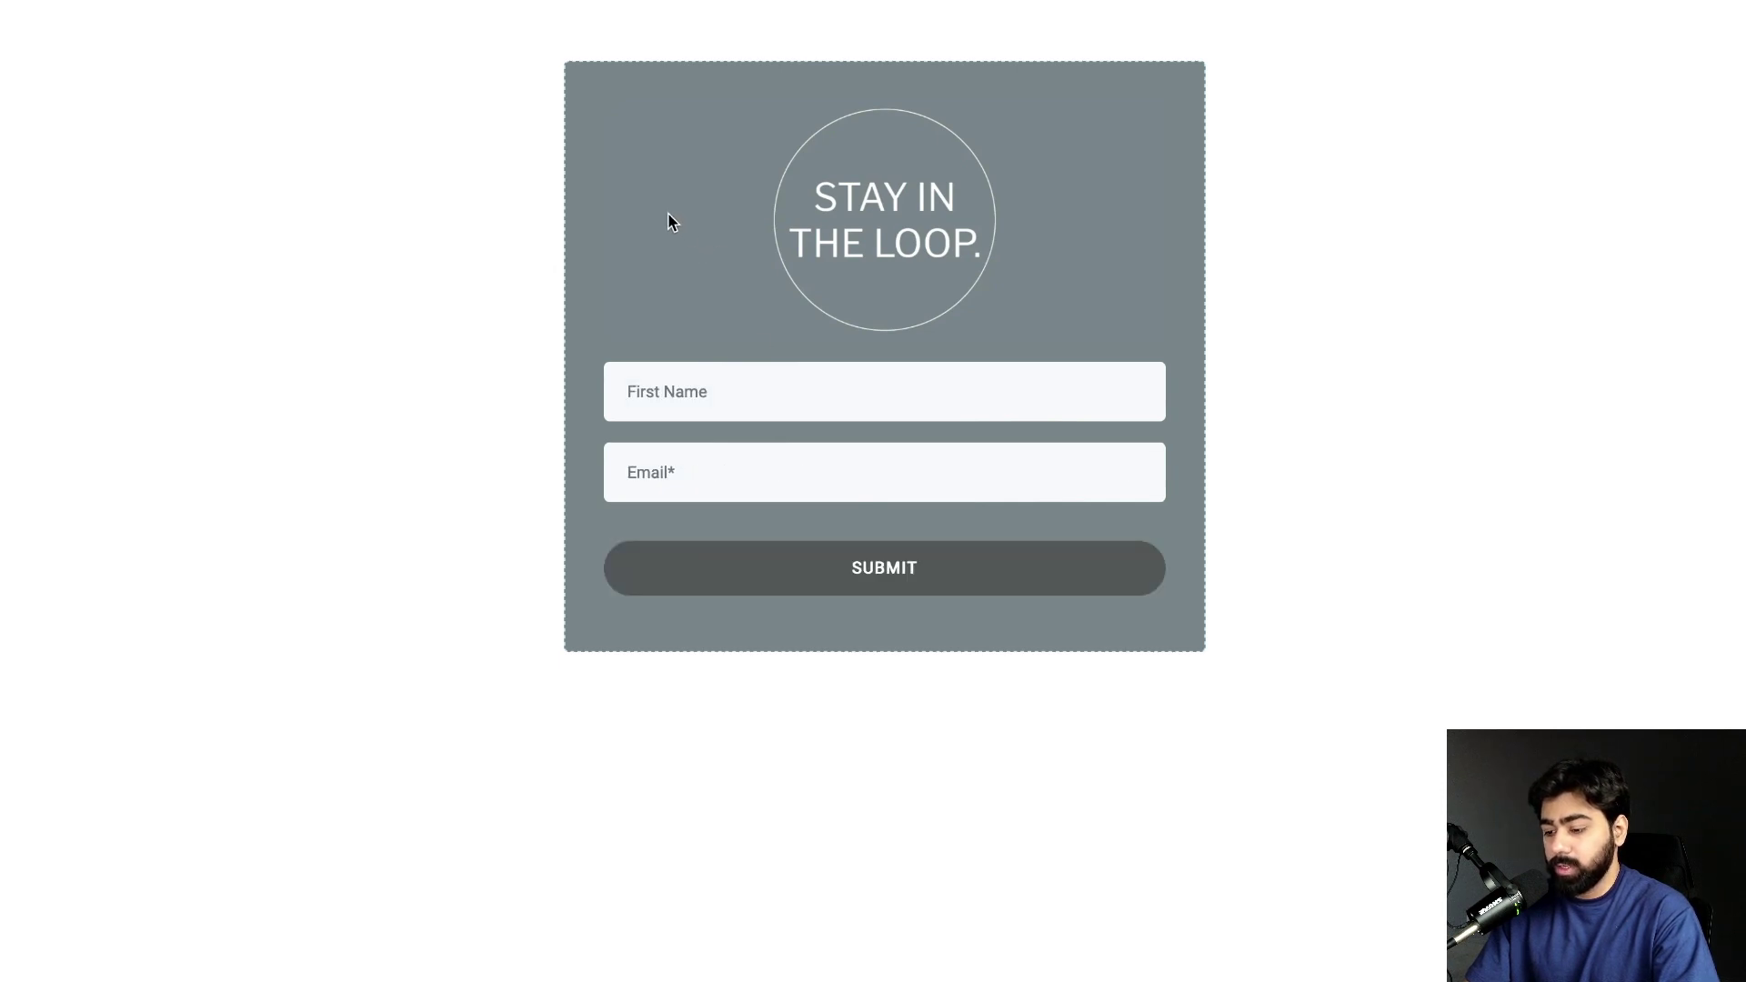
{"action": "left_click", "coordinate": [326, 1]}
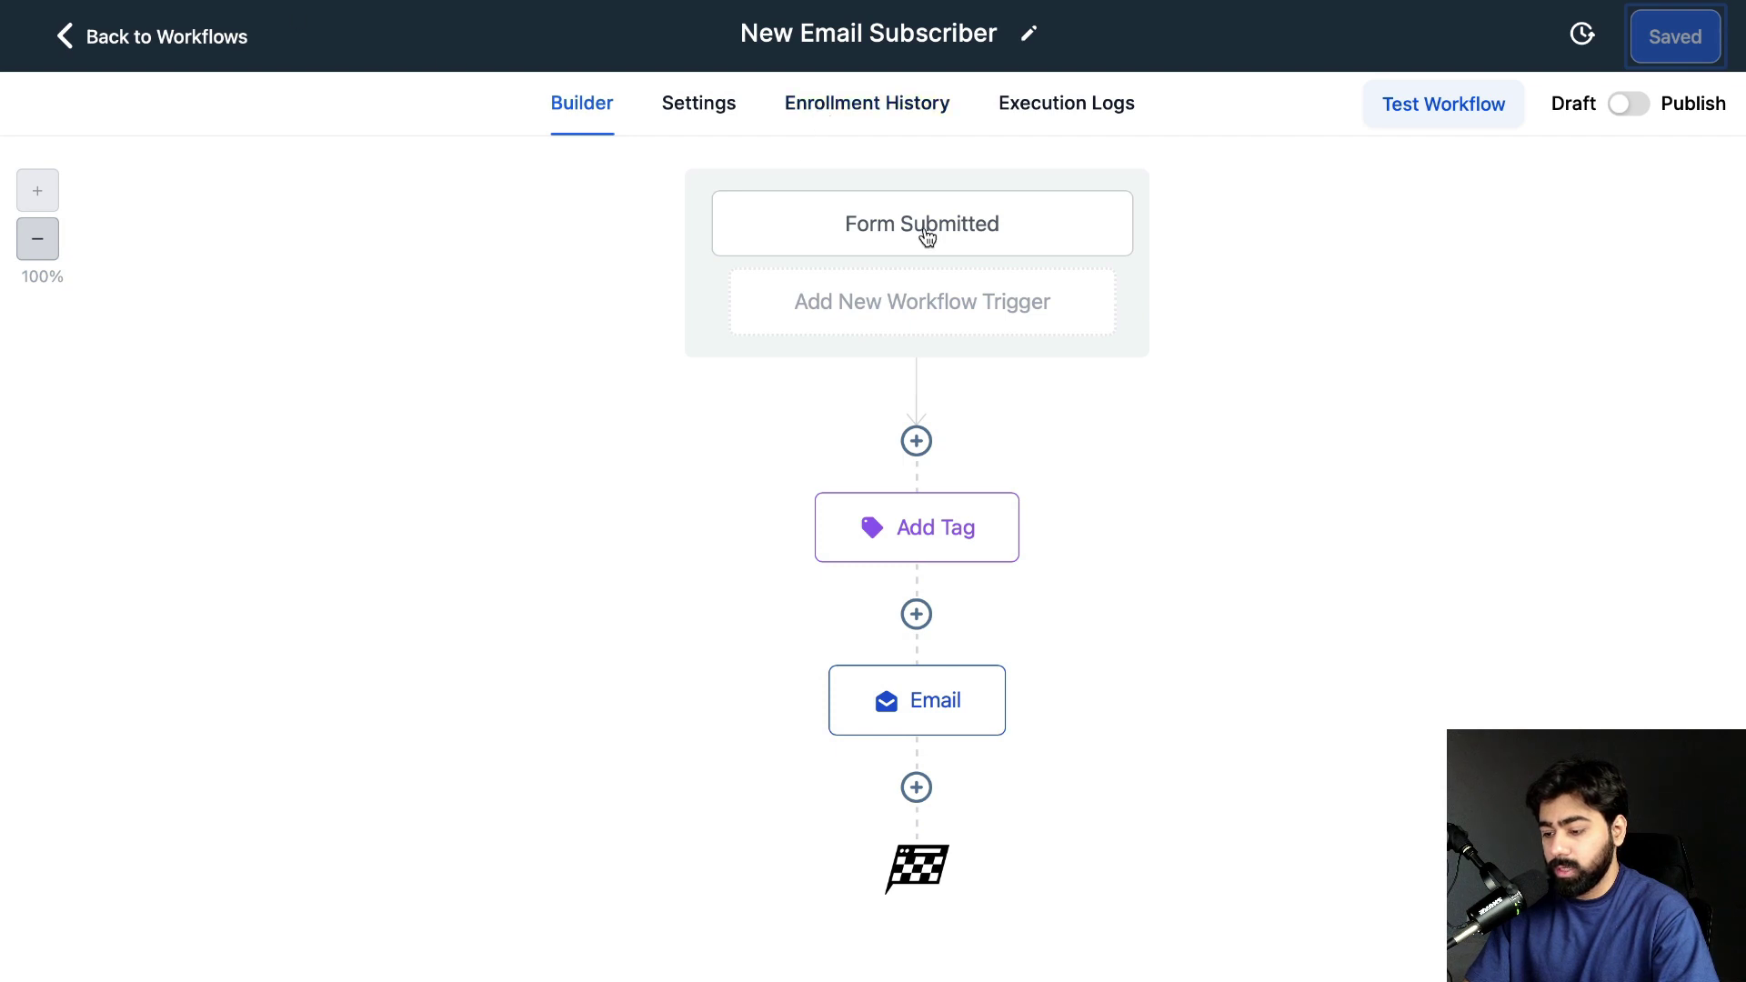
{"action": "left_click", "coordinate": [1050, 113]}
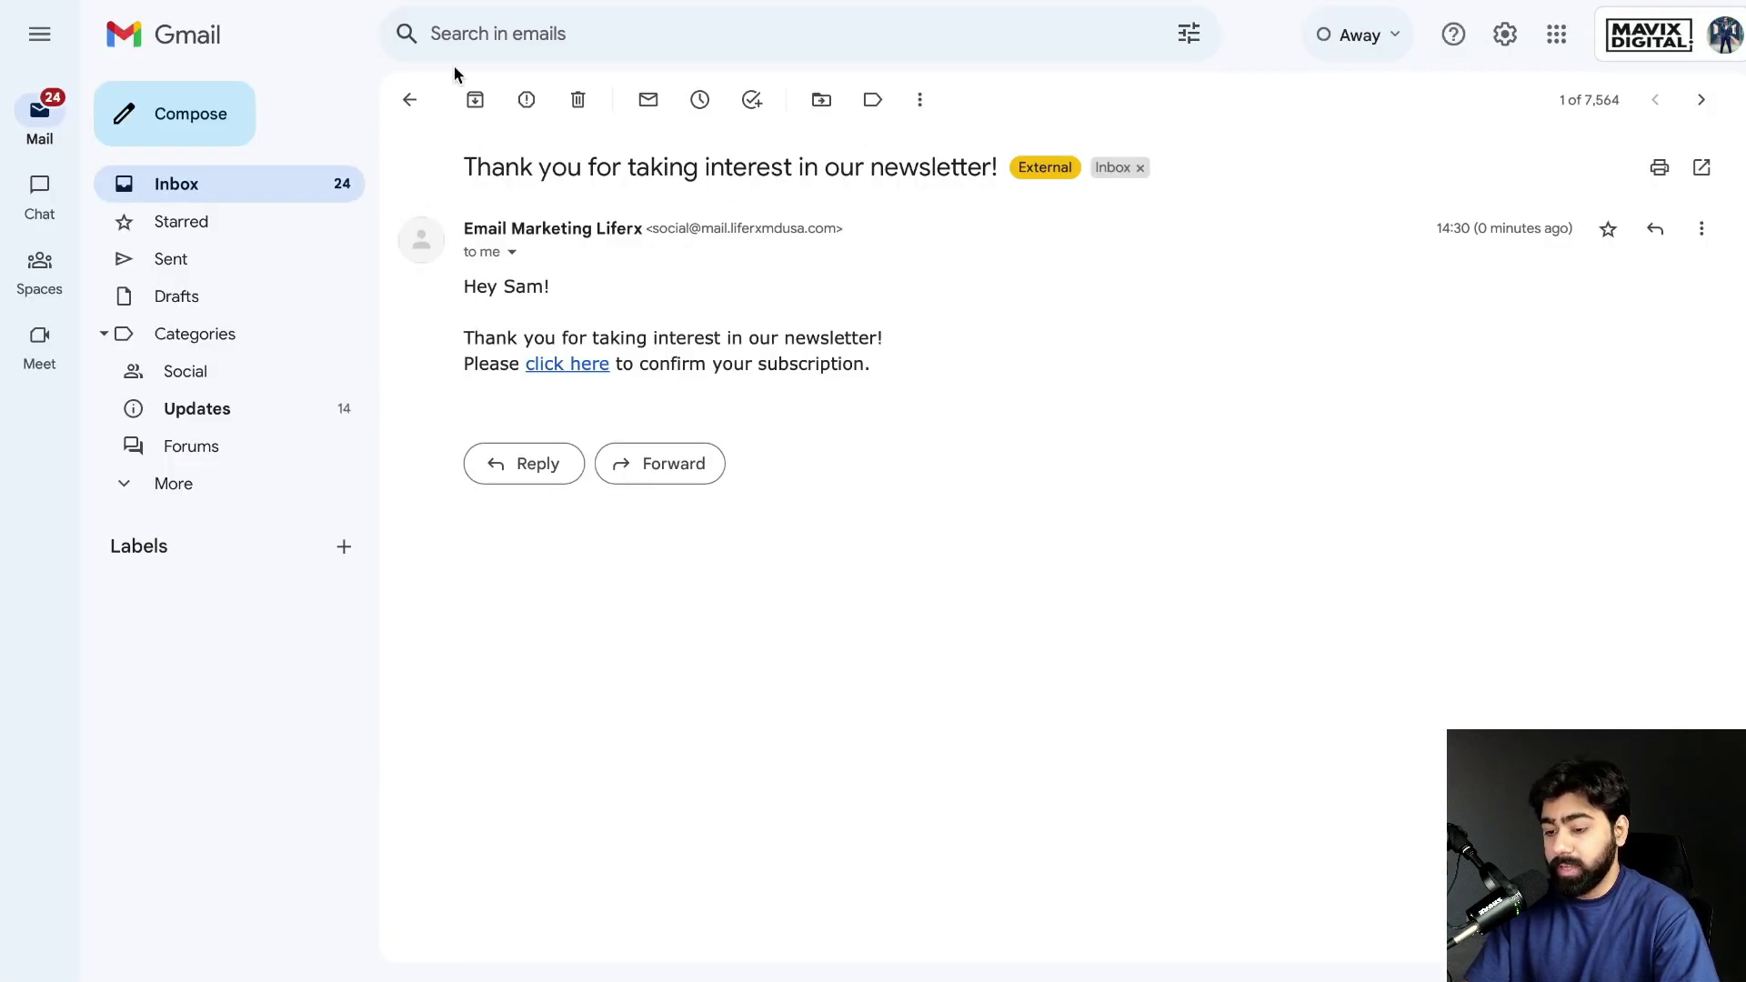
Follow the email's confirmation link and refresh the Confirmed Subscription smart list to see the test contact
{"action": "left_click", "coordinate": [354, 2]}
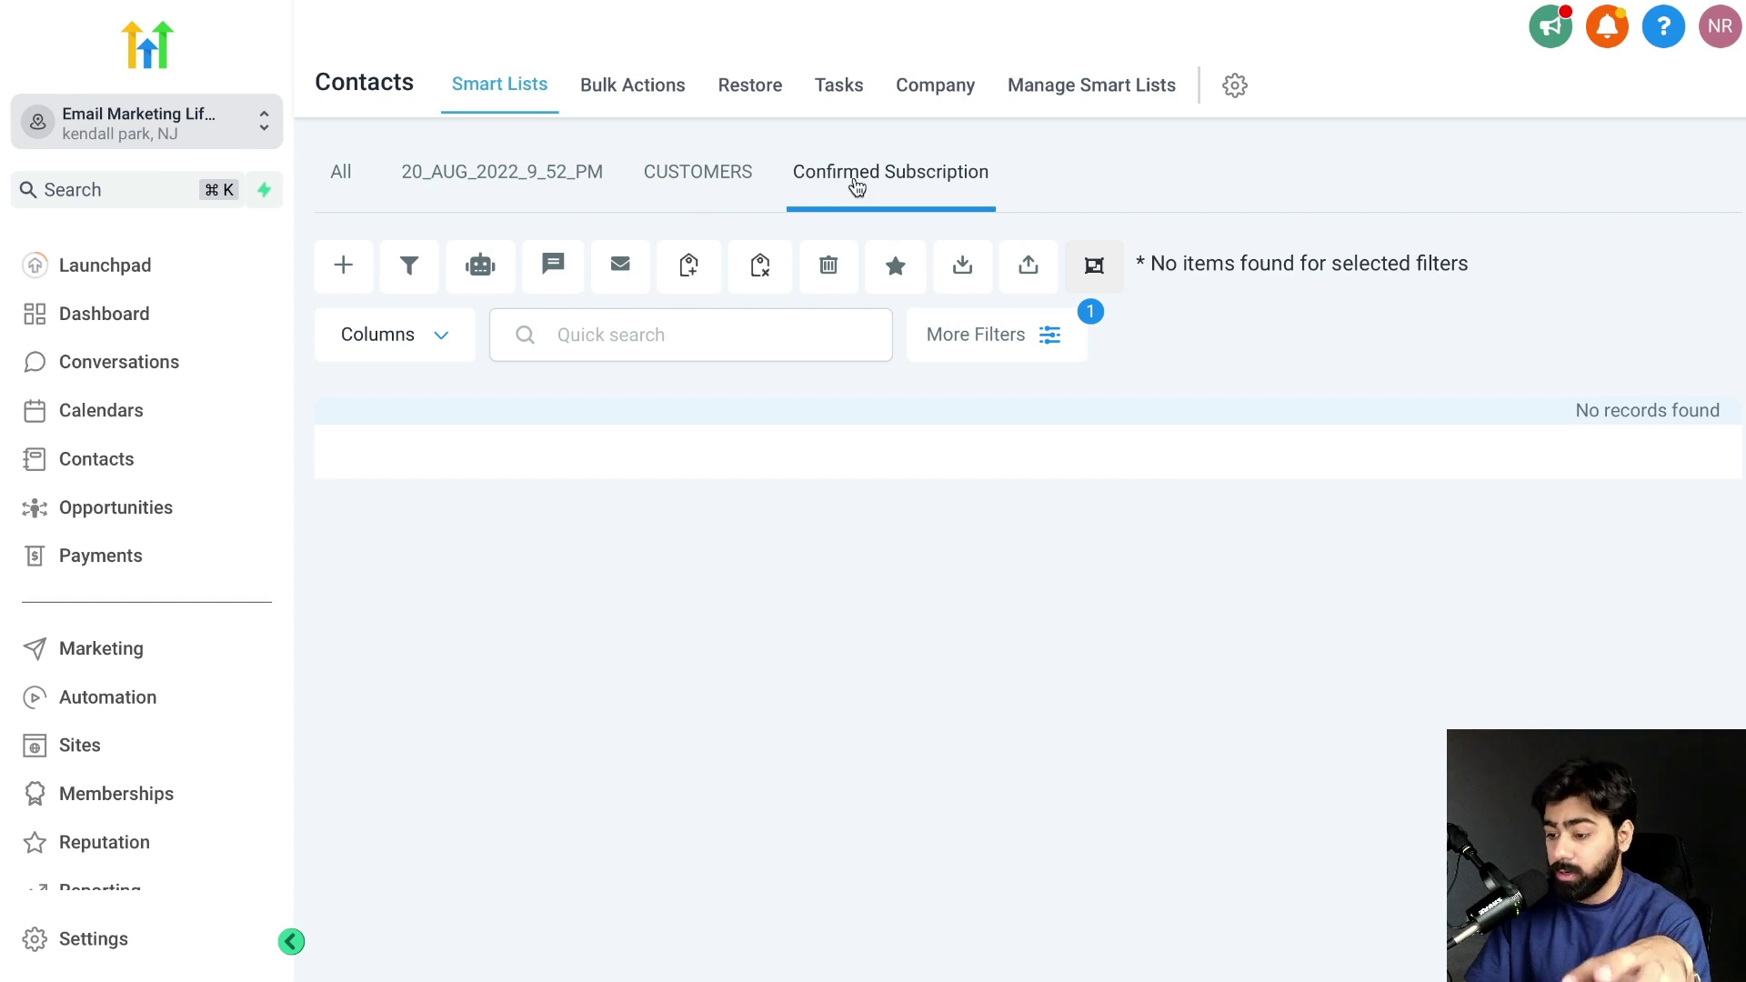
{"action": "left_click", "coordinate": [628, 2]}
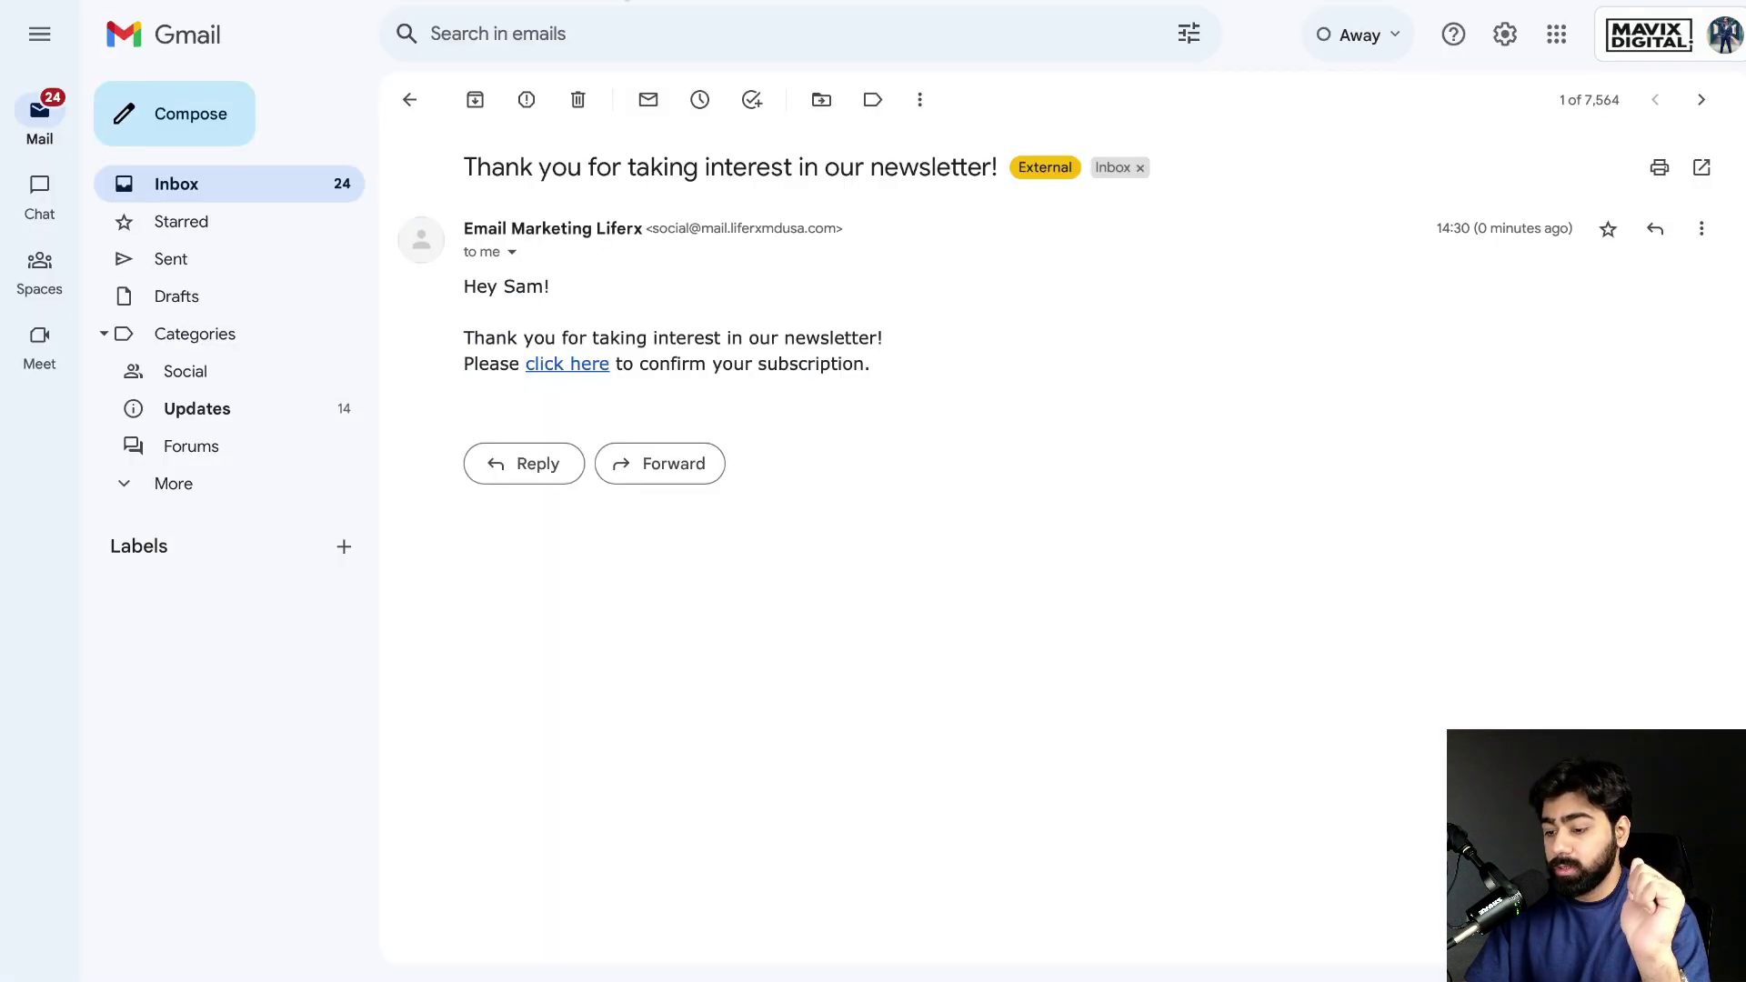
{"action": "left_click", "coordinate": [556, 367]}
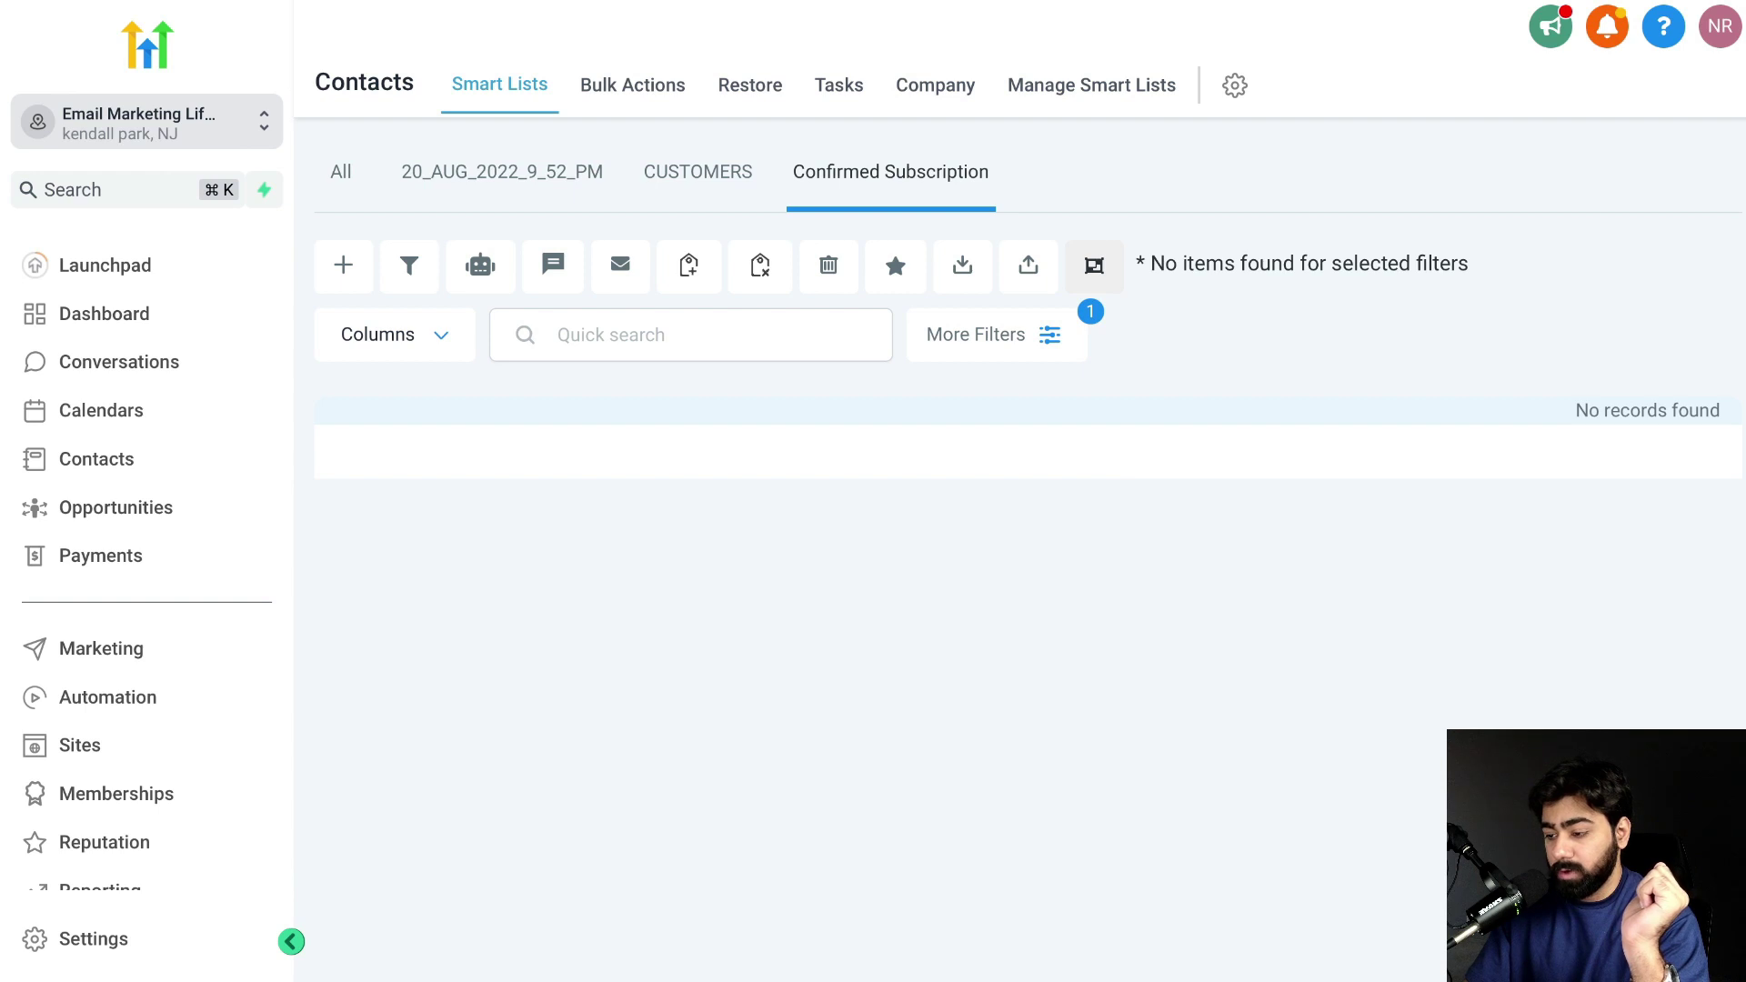
{"action": "left_click", "coordinate": [760, 103]}
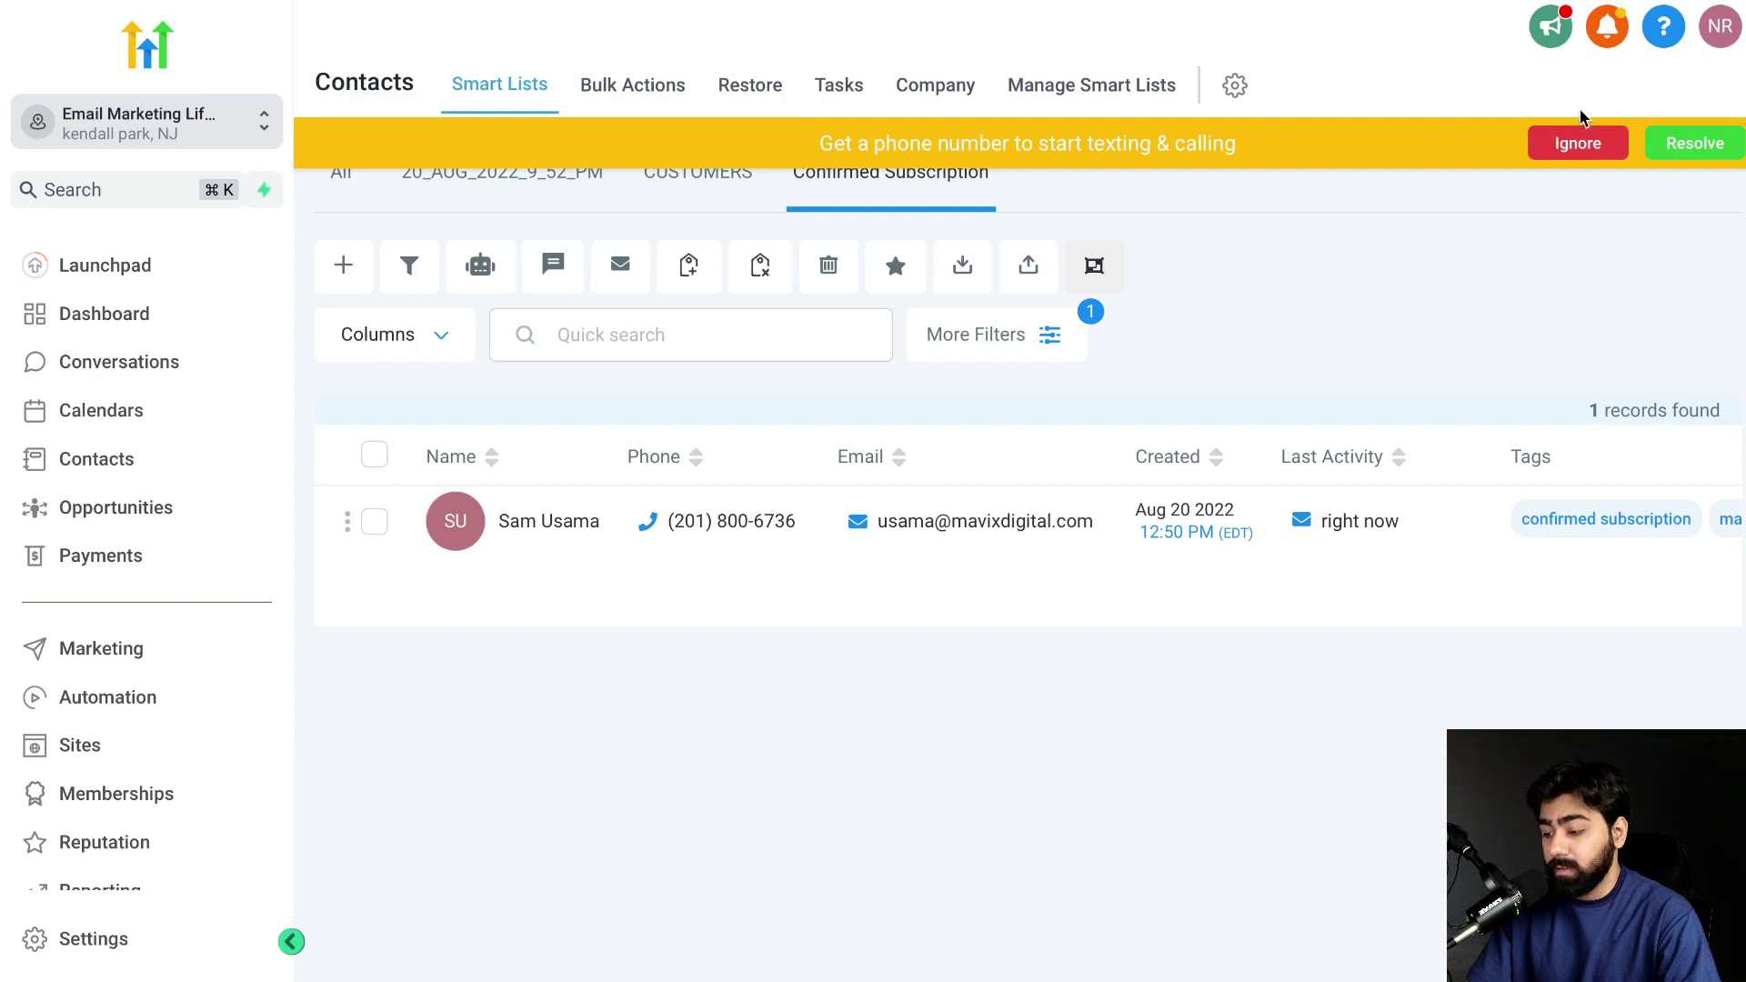
Back in the Gmail inbox, open the new 'Subscribed Successfully!' email
{"action": "left_click", "coordinate": [1589, 143]}
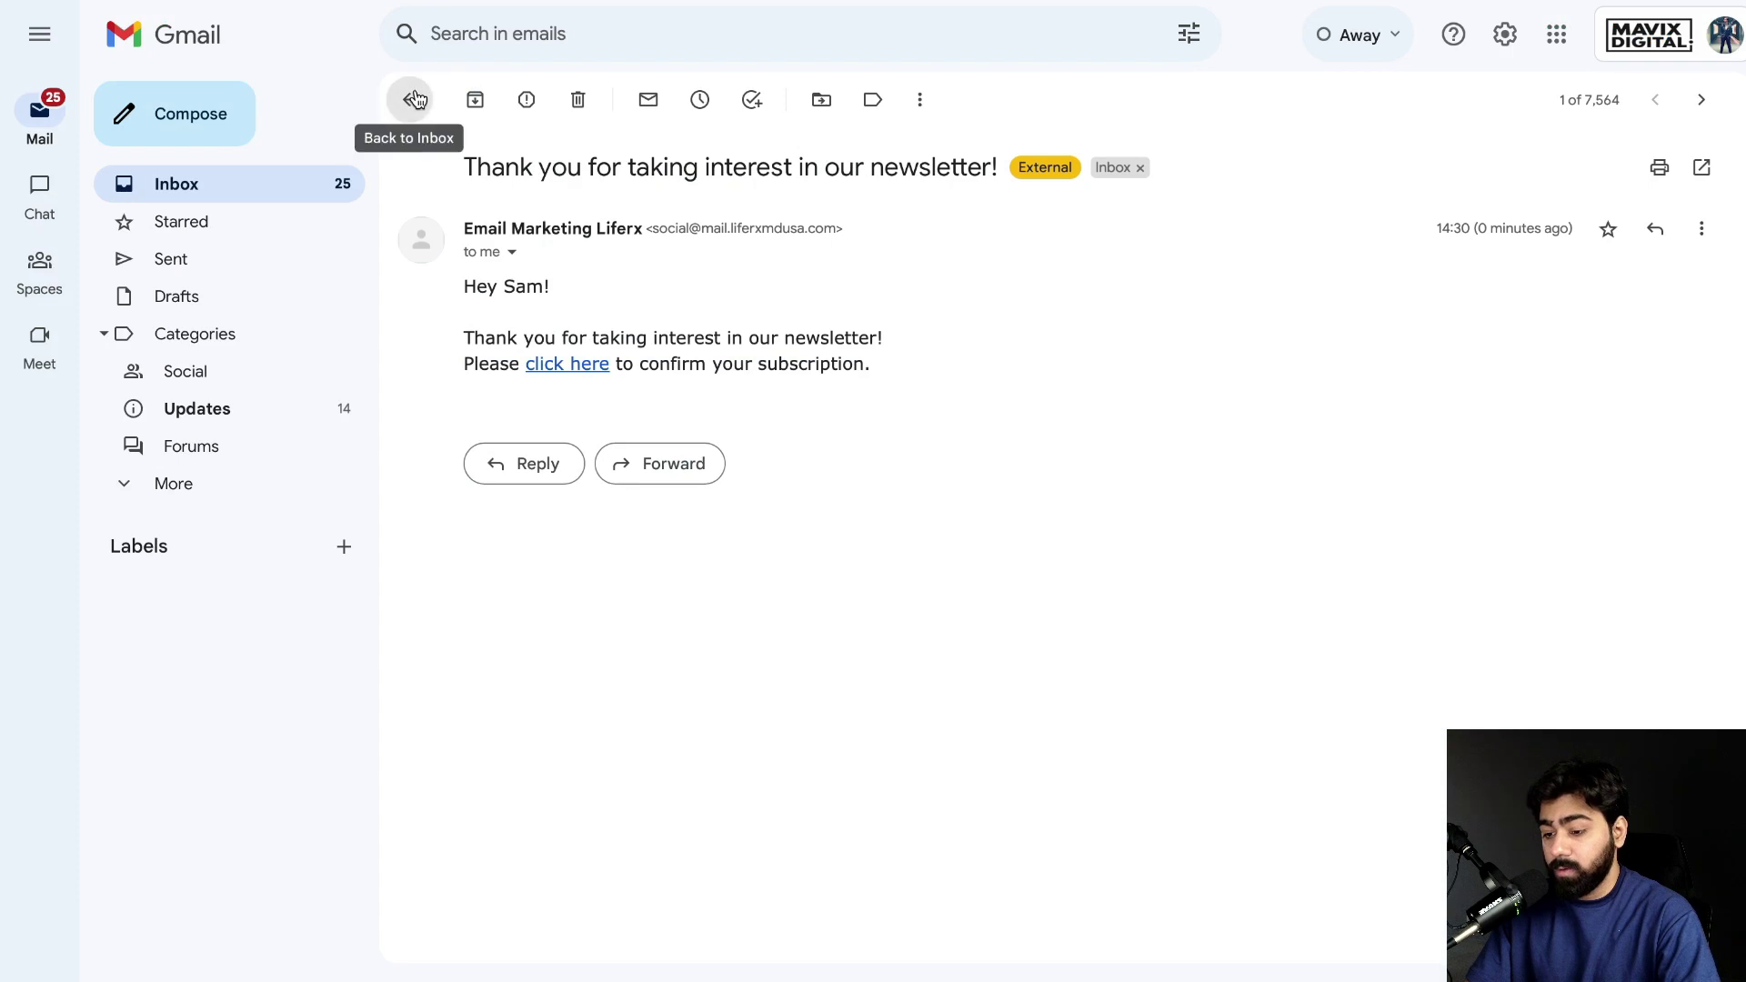
{"action": "left_click", "coordinate": [409, 100]}
{"action": "left_click", "coordinate": [661, 147]}
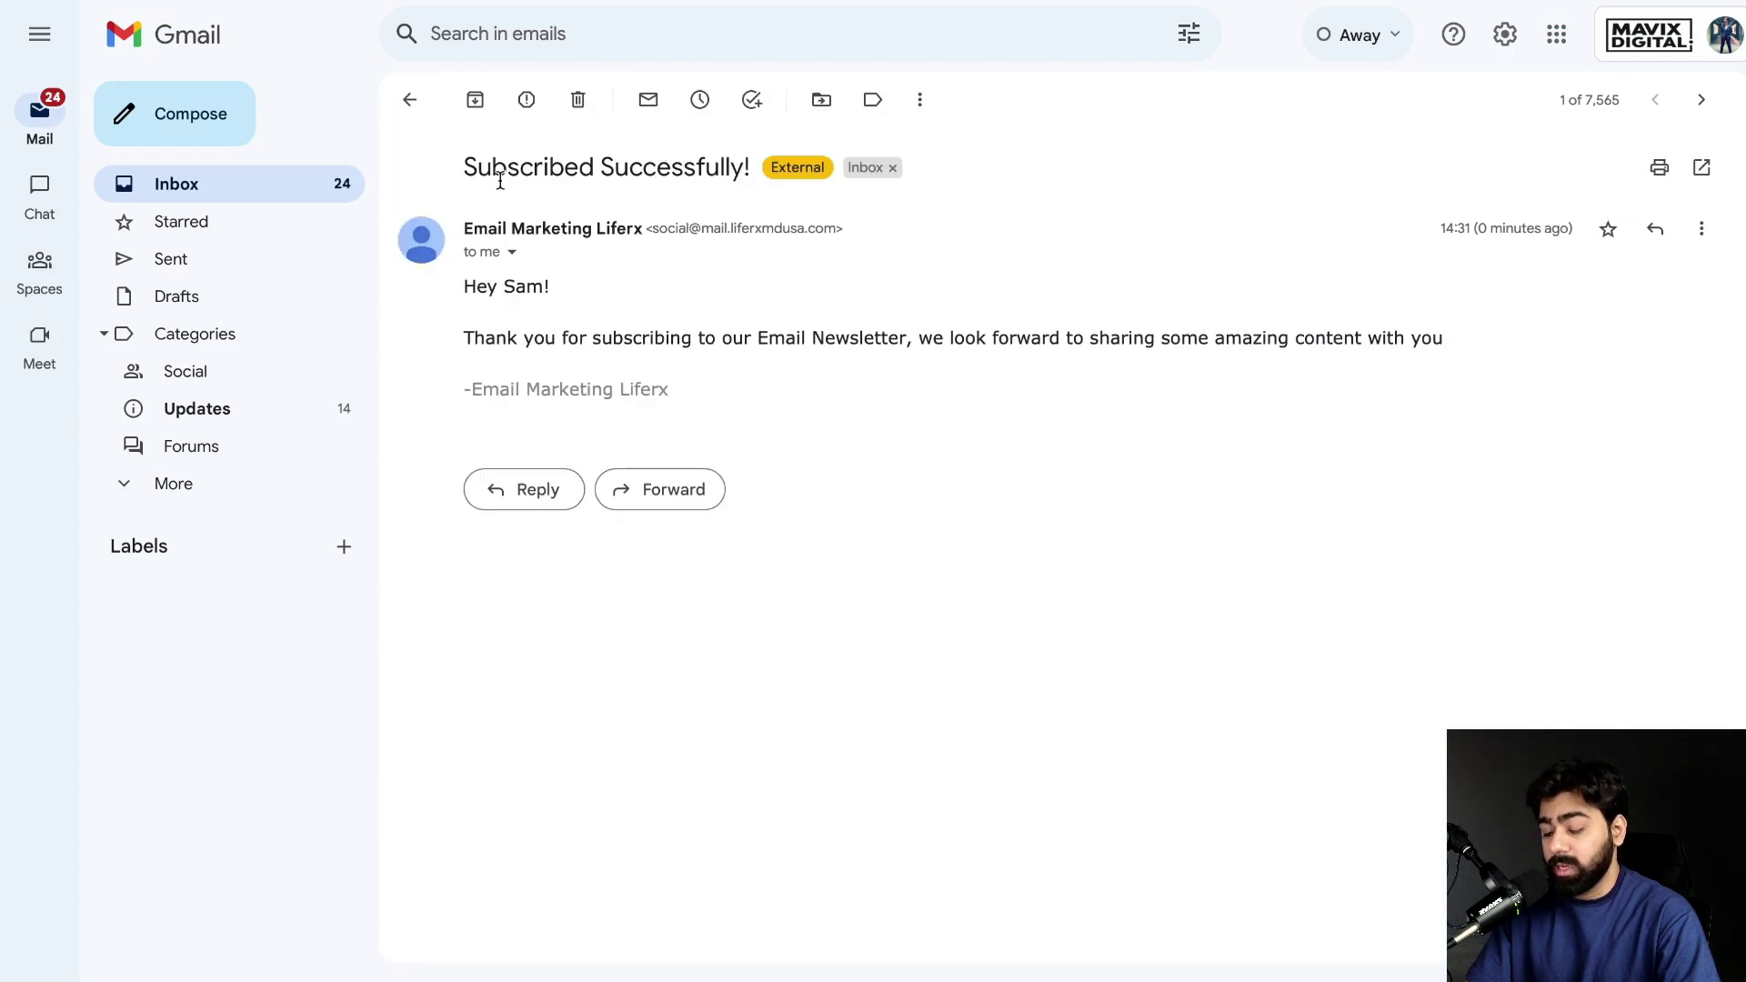